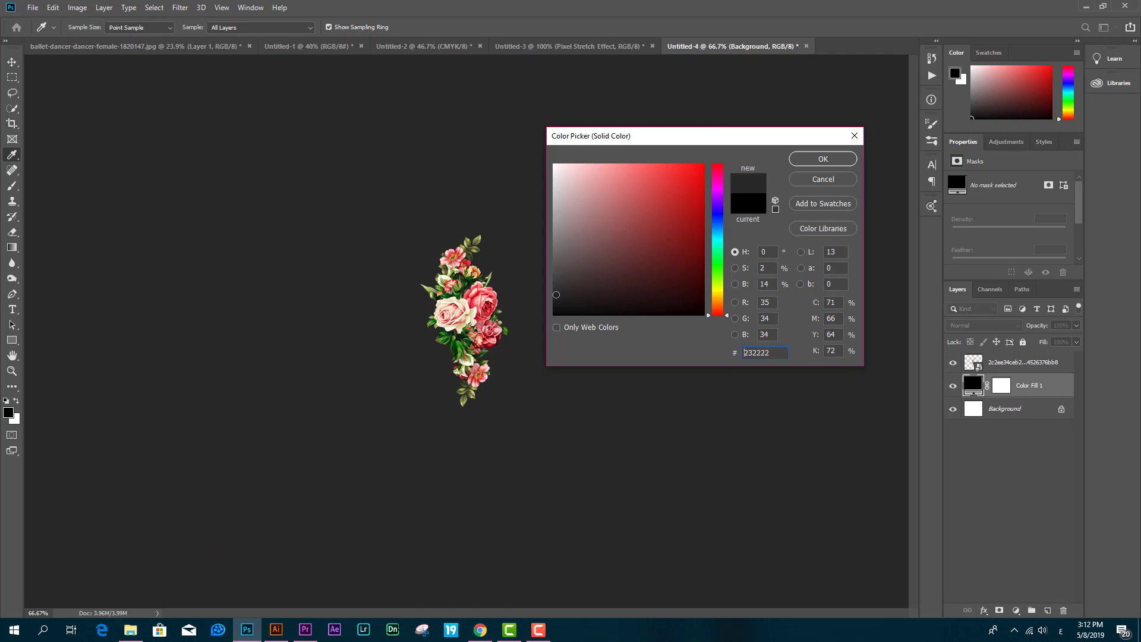
# Set the solid colour fill layer to dark grey #282727.
pyautogui.moveTo(556, 295); pyautogui.dragTo(557, 292)
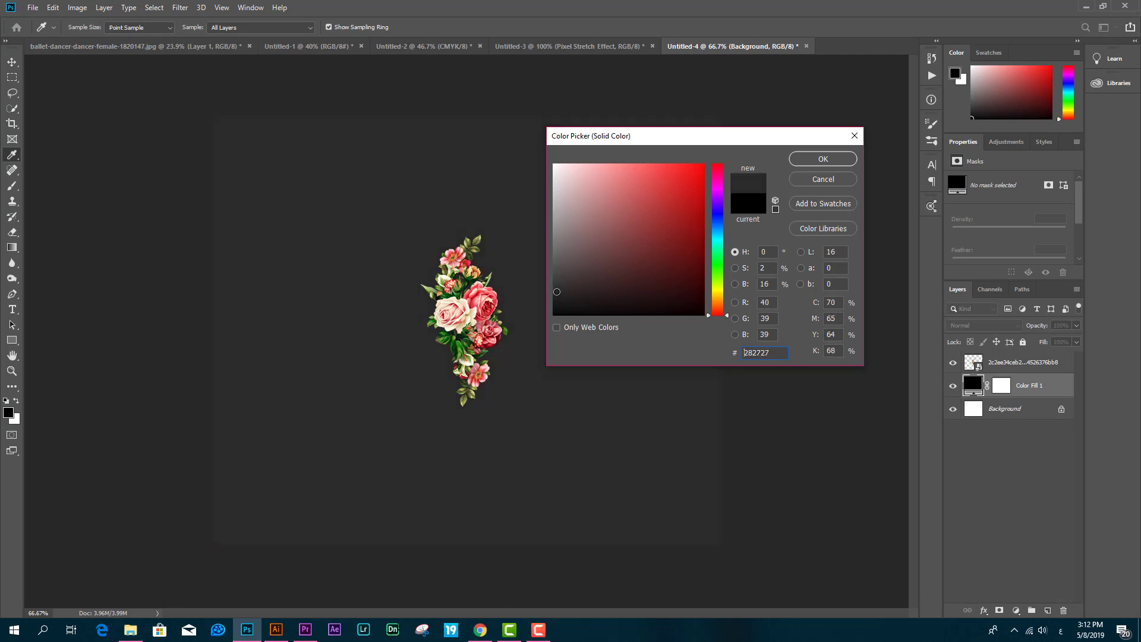
pyautogui.click(823, 158)
pyautogui.click(468, 102)
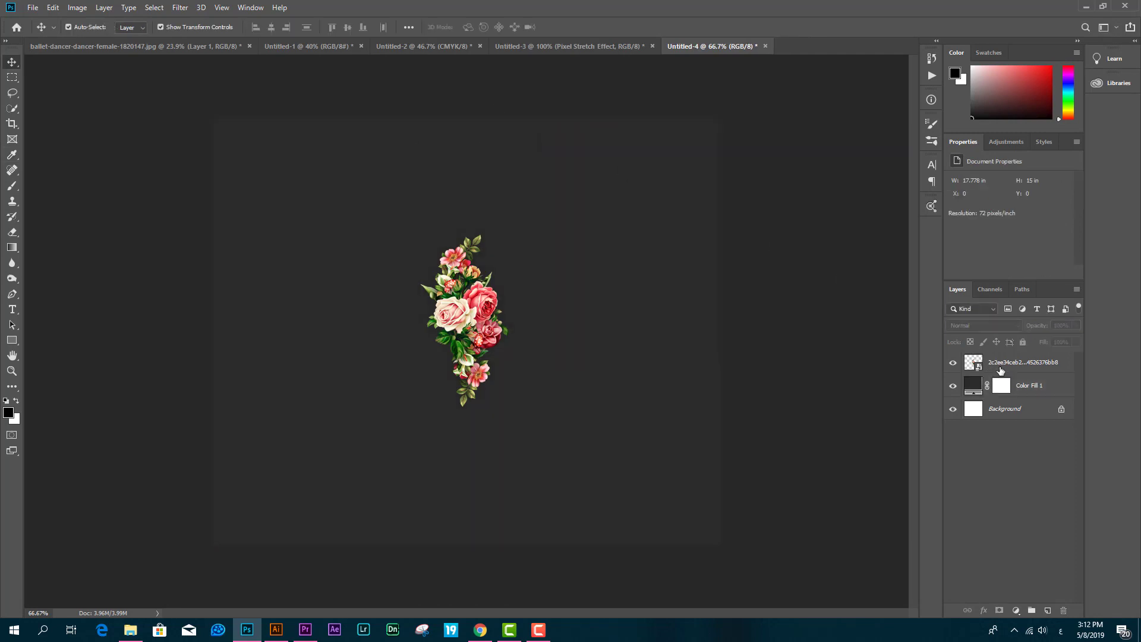
# Rasterize the flower layer and copy a vertical strip about 0.03 in wide and 2.58 in tall from the bouquet's left side onto a new layer.
pyautogui.rightClick(999, 367)
pyautogui.click(891, 323)
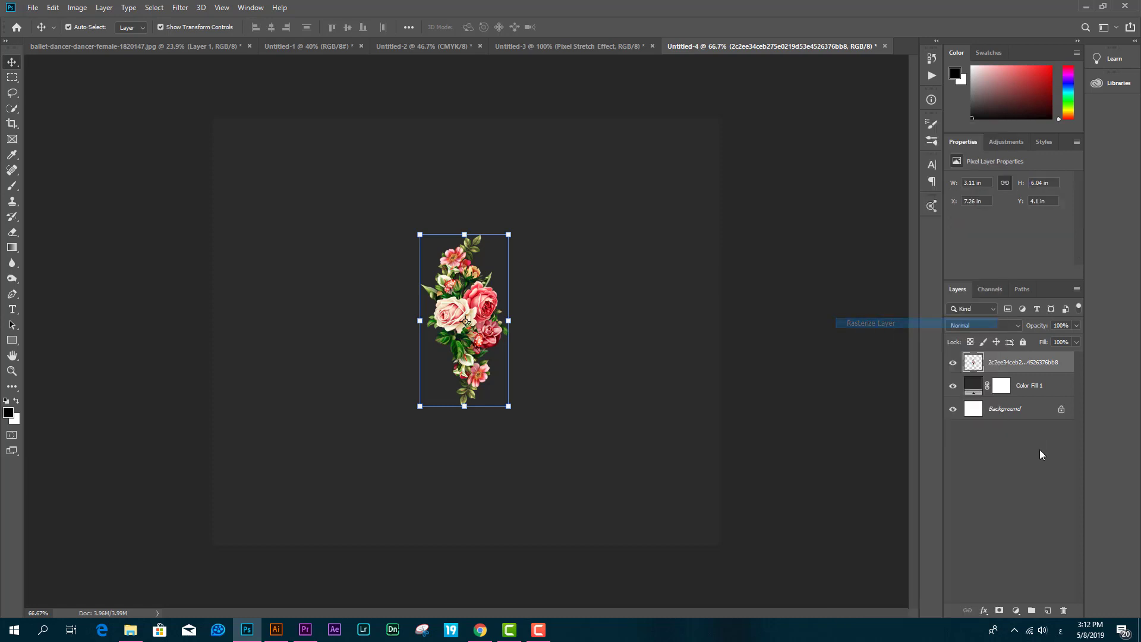
pyautogui.click(12, 78)
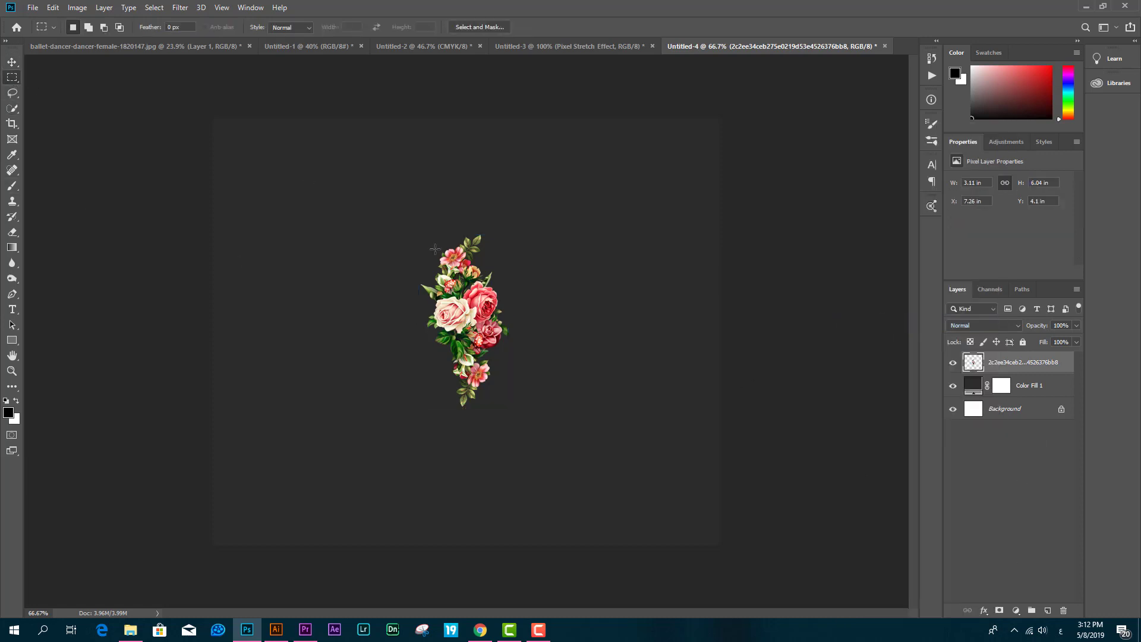
pyautogui.scroll(5, 452, 276)
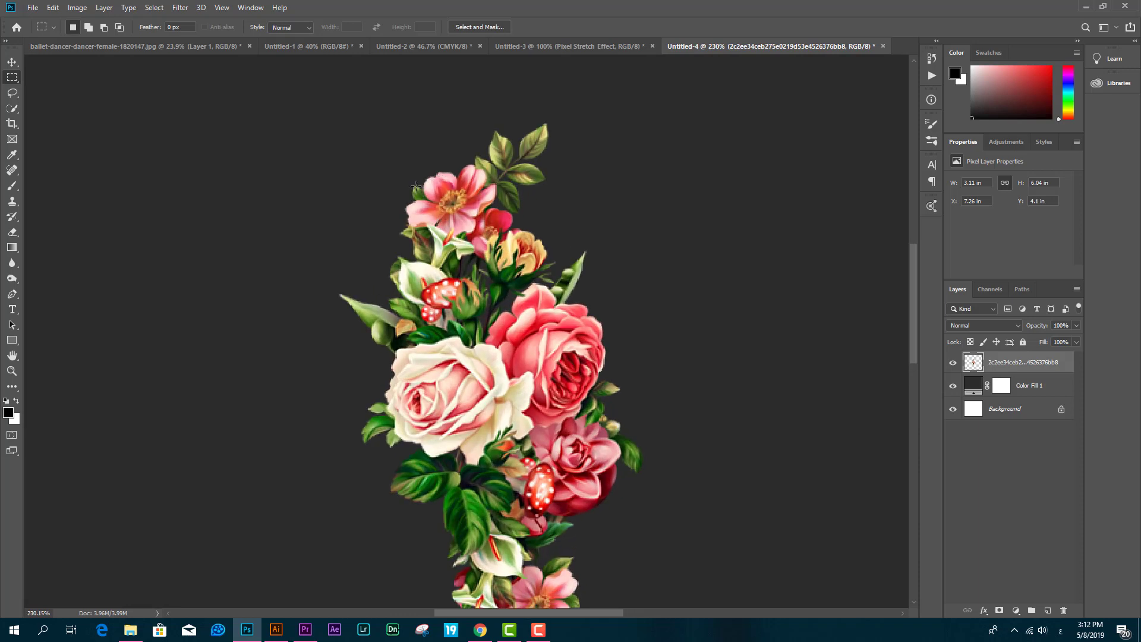
pyautogui.moveTo(417, 190); pyautogui.dragTo(416, 442)
pyautogui.hotkey('ctrl', 'j')
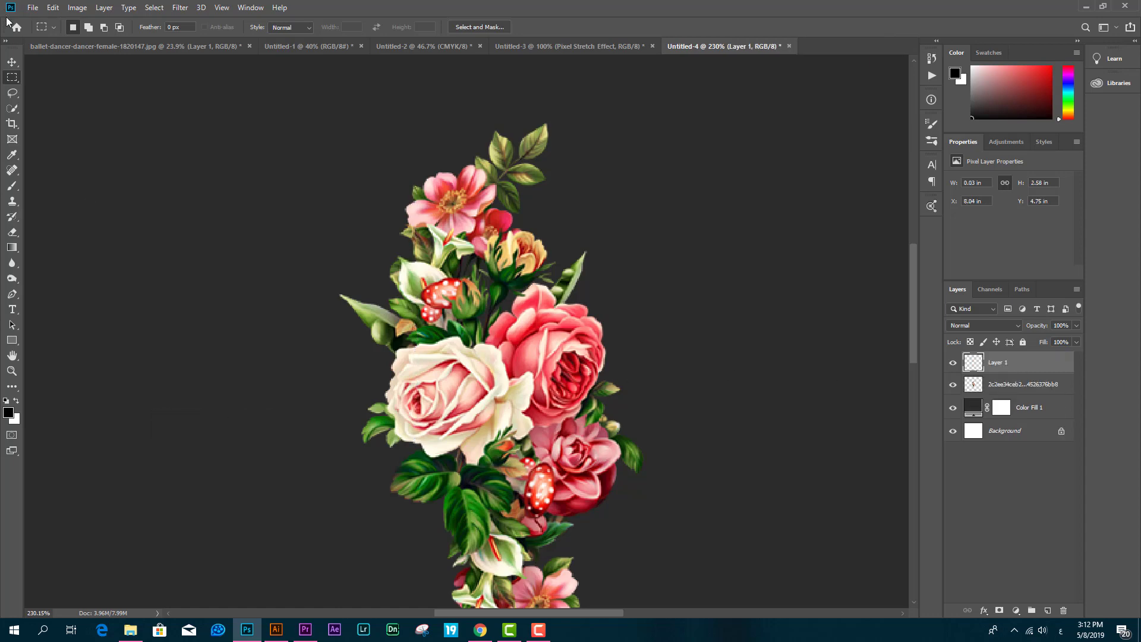
# Move the copied strip clear of the bouquet on its left, at about X 6.89 in, Y 4.75 in.
pyautogui.click(12, 63)
pyautogui.scroll(-2, 416, 253)
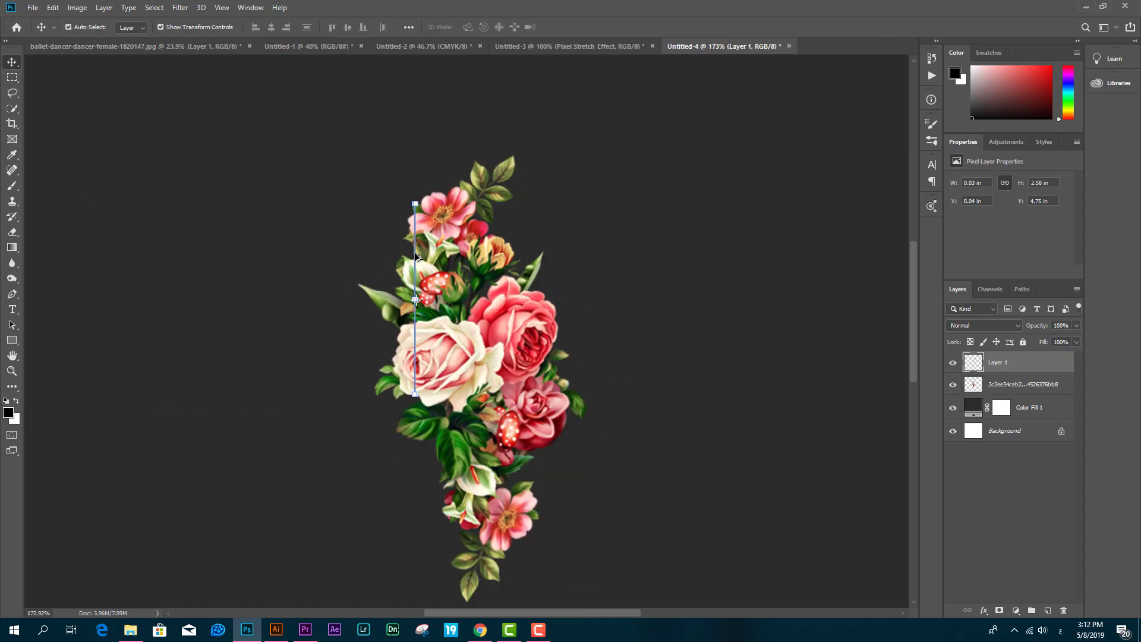
pyautogui.moveTo(415, 253); pyautogui.dragTo(331, 262)
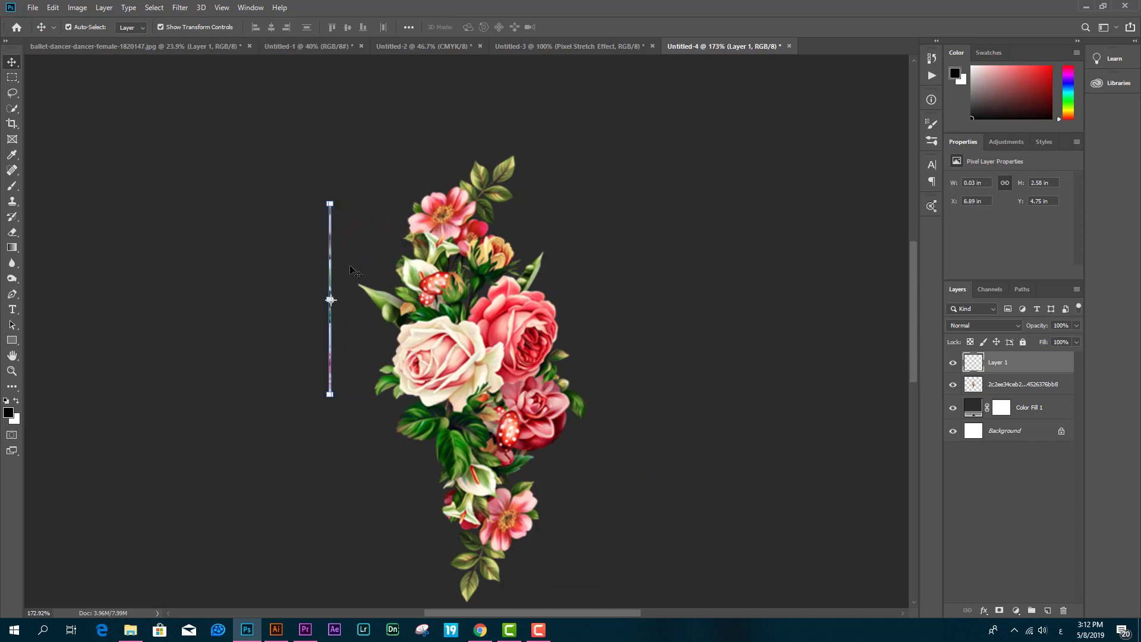
# Stretch the strip horizontally in both directions into a band spanning the full 17.78 in canvas width.
pyautogui.scroll(-4, 355, 285)
pyautogui.scroll(1, 419, 303)
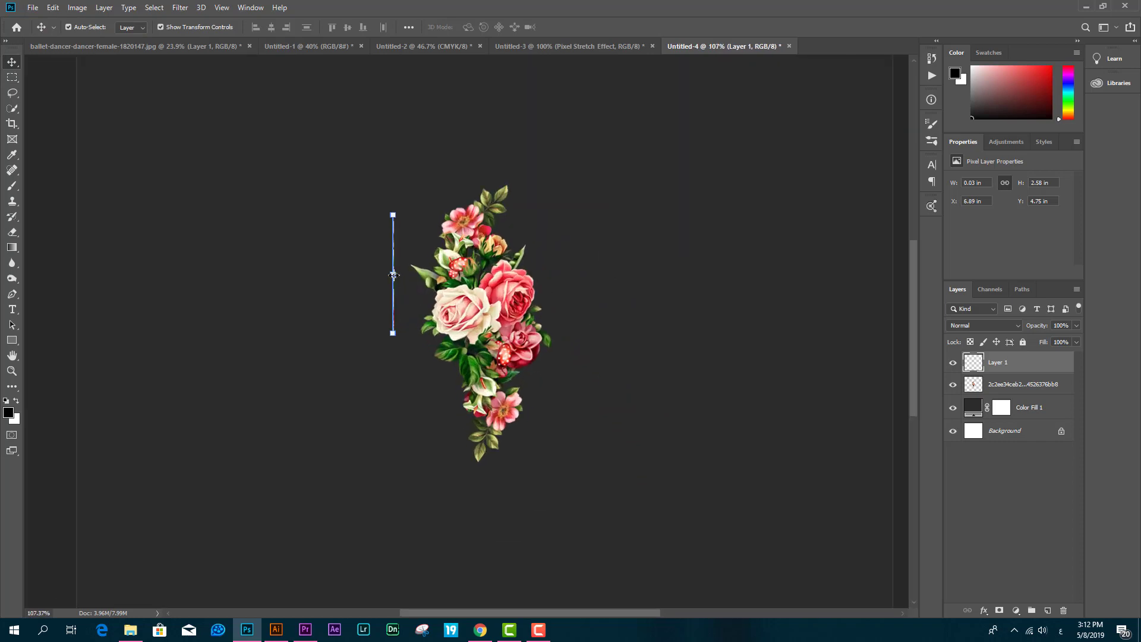
pyautogui.moveTo(393, 275); pyautogui.dragTo(705, 275)
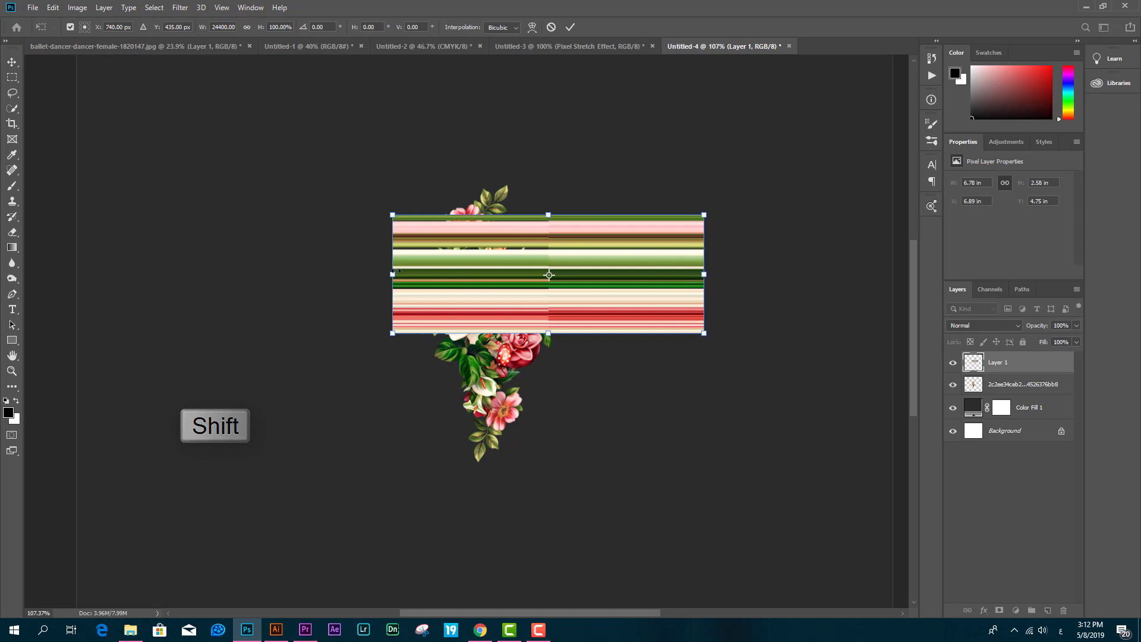
pyautogui.moveTo(359, 279); pyautogui.dragTo(76, 275)
pyautogui.moveTo(707, 274); pyautogui.dragTo(893, 274)
pyautogui.click(570, 27)
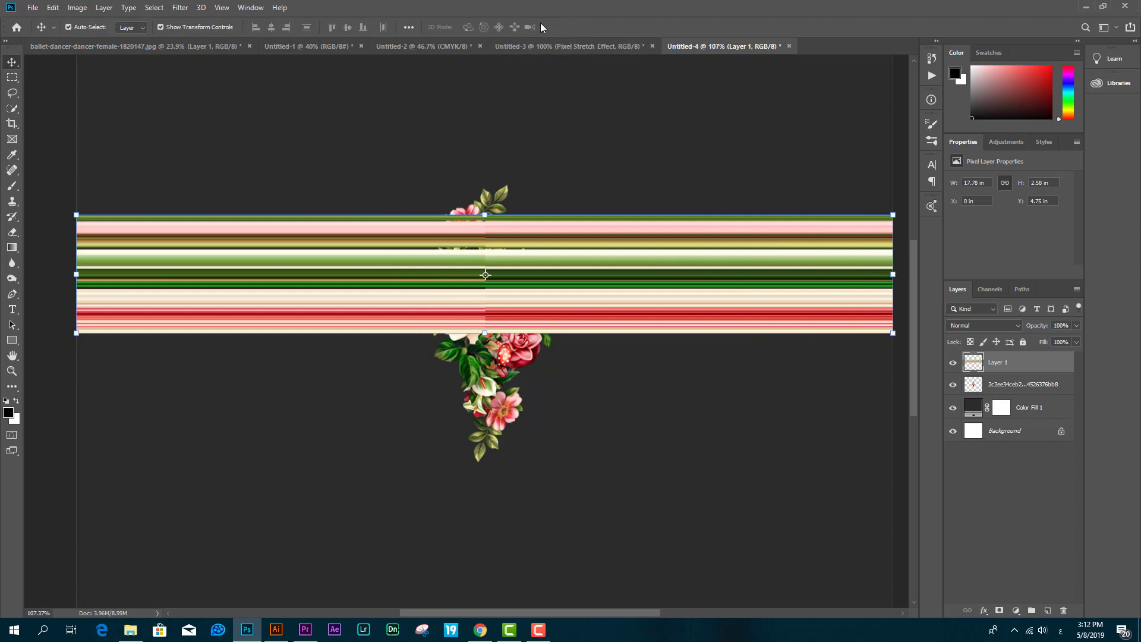
# Apply the Polar Coordinates distortion to the striped band with Rectangular to Polar, checking the preview at 50%.
pyautogui.click(189, 12)
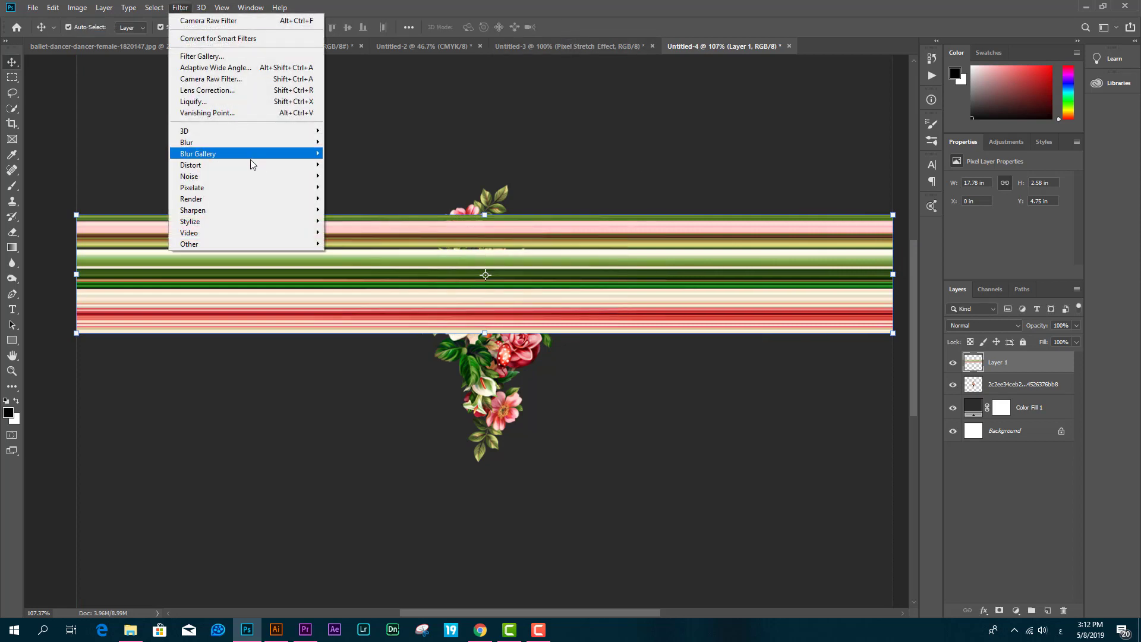
pyautogui.moveTo(254, 171)
pyautogui.click(373, 187)
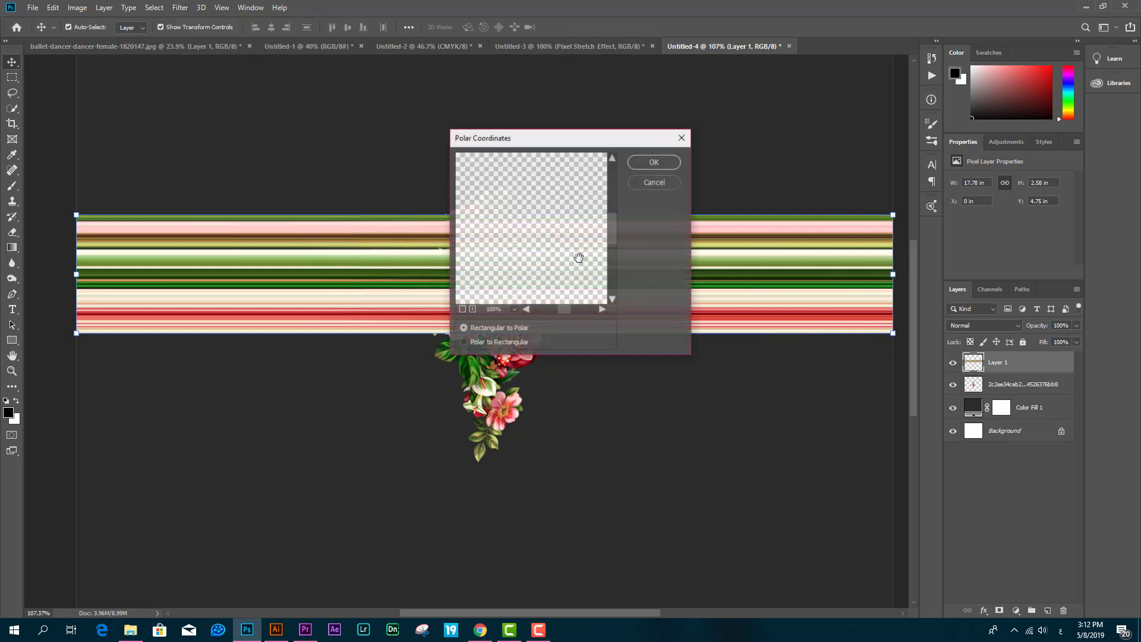
pyautogui.click(515, 309)
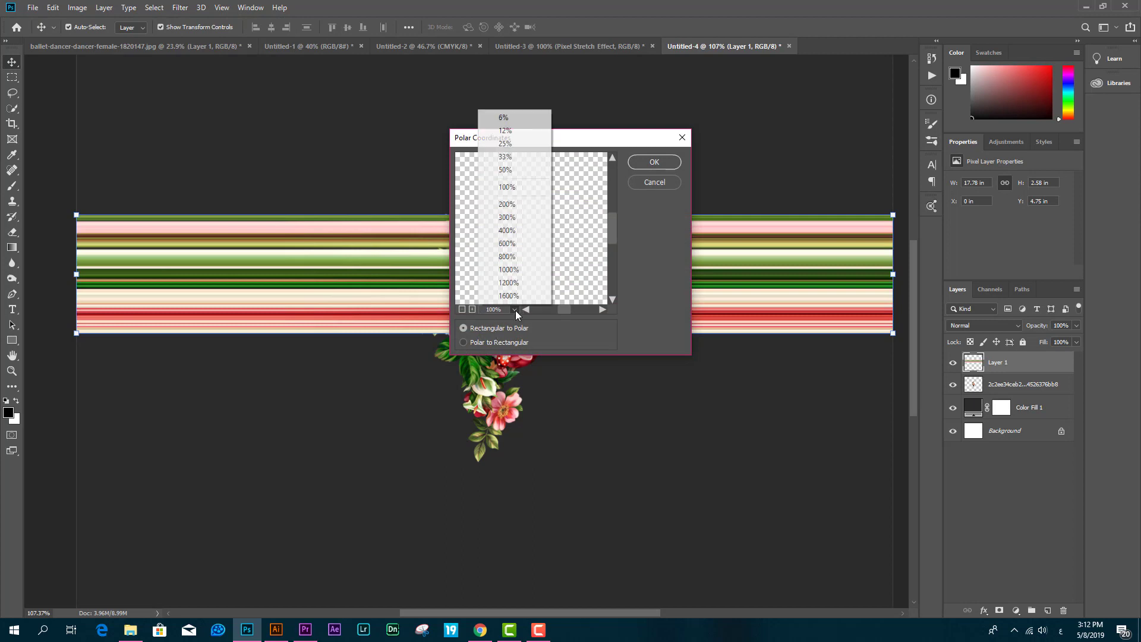
pyautogui.click(518, 173)
pyautogui.moveTo(613, 233); pyautogui.dragTo(613, 249)
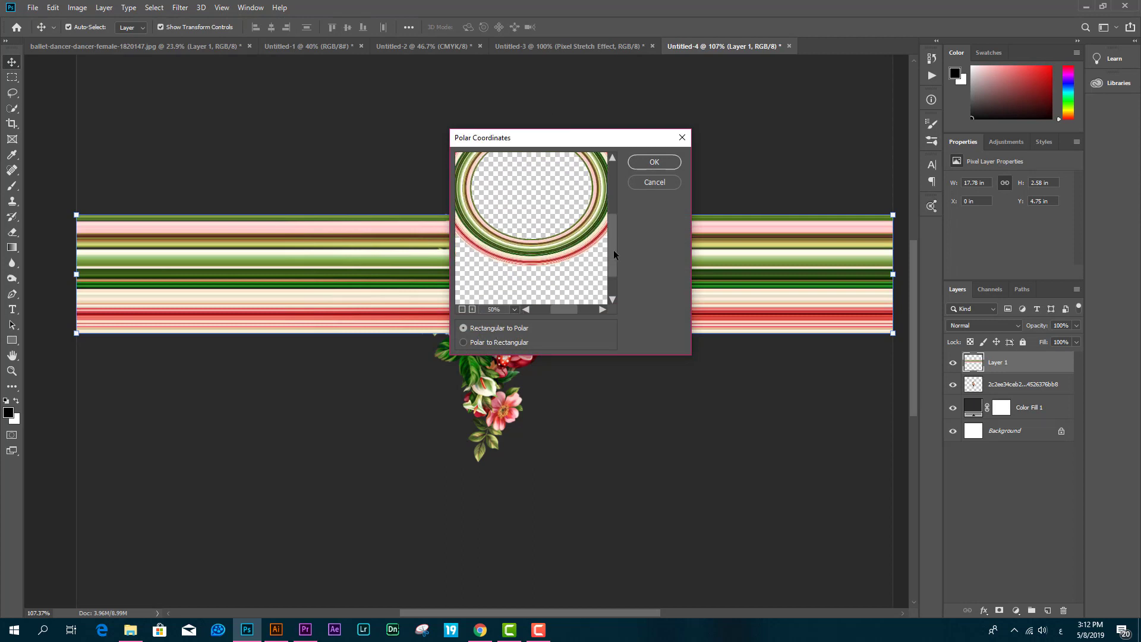
pyautogui.click(653, 162)
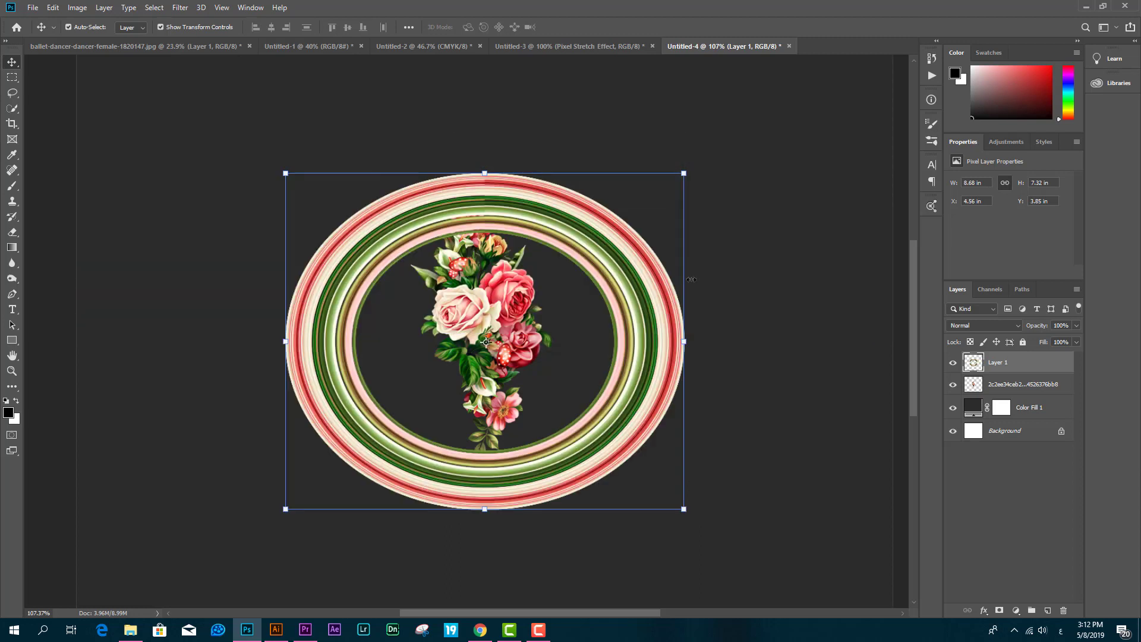
# Transform the oval ring into a circle about 5.2 in across centred on the bouquet, and move Layer 1 beneath the flower layer.
pyautogui.moveTo(683, 341); pyautogui.dragTo(617, 342)
pyautogui.moveTo(452, 174); pyautogui.dragTo(451, 203)
pyautogui.moveTo(617, 356); pyautogui.dragTo(576, 357)
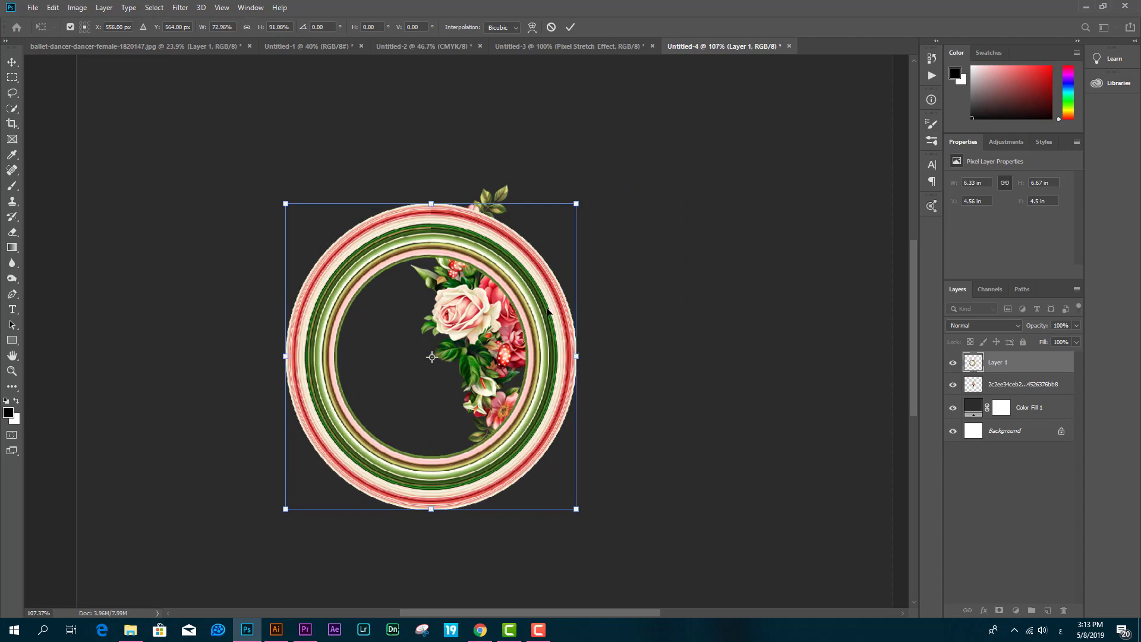
pyautogui.moveTo(432, 206); pyautogui.dragTo(432, 217)
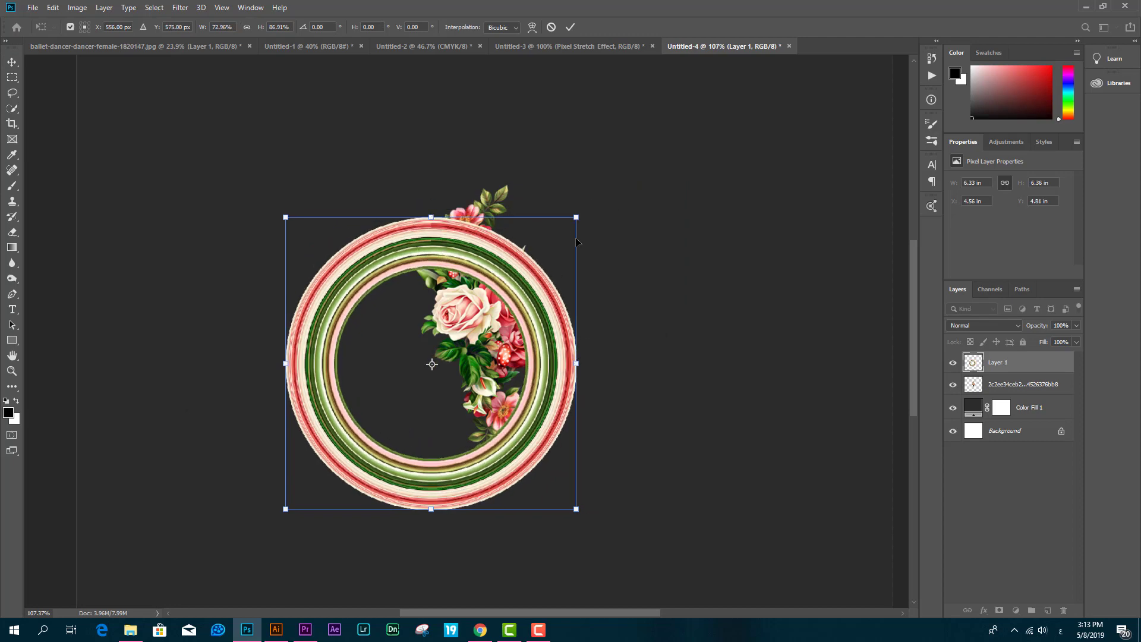
pyautogui.moveTo(578, 218); pyautogui.dragTo(638, 265)
pyautogui.moveTo(534, 181); pyautogui.dragTo(514, 232)
pyautogui.click(570, 26)
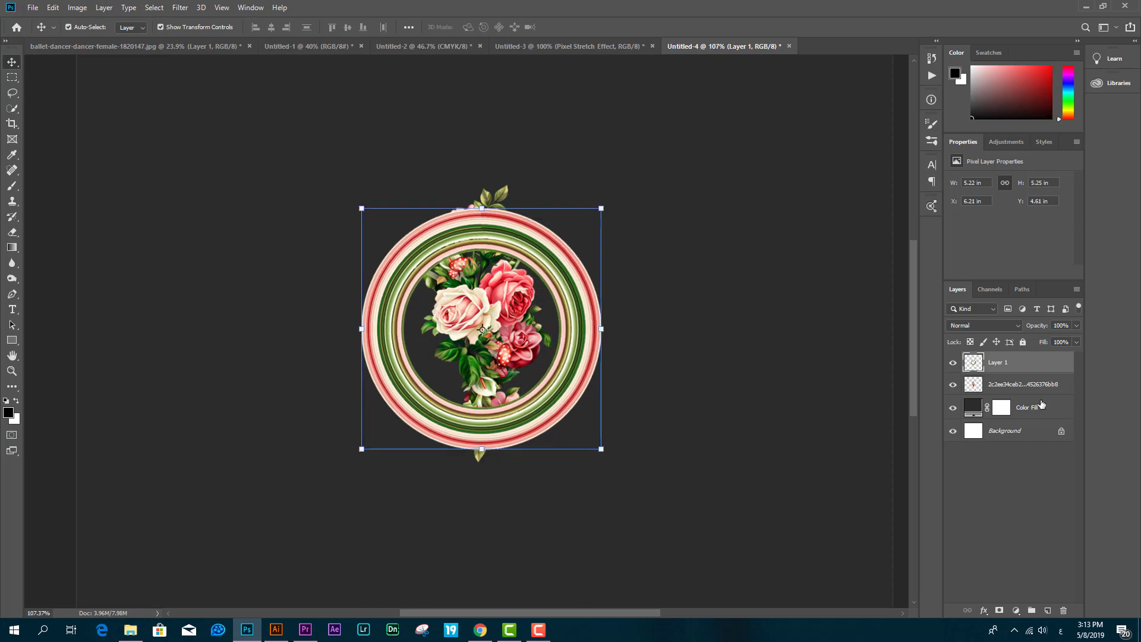
pyautogui.moveTo(1013, 366); pyautogui.dragTo(1011, 386)
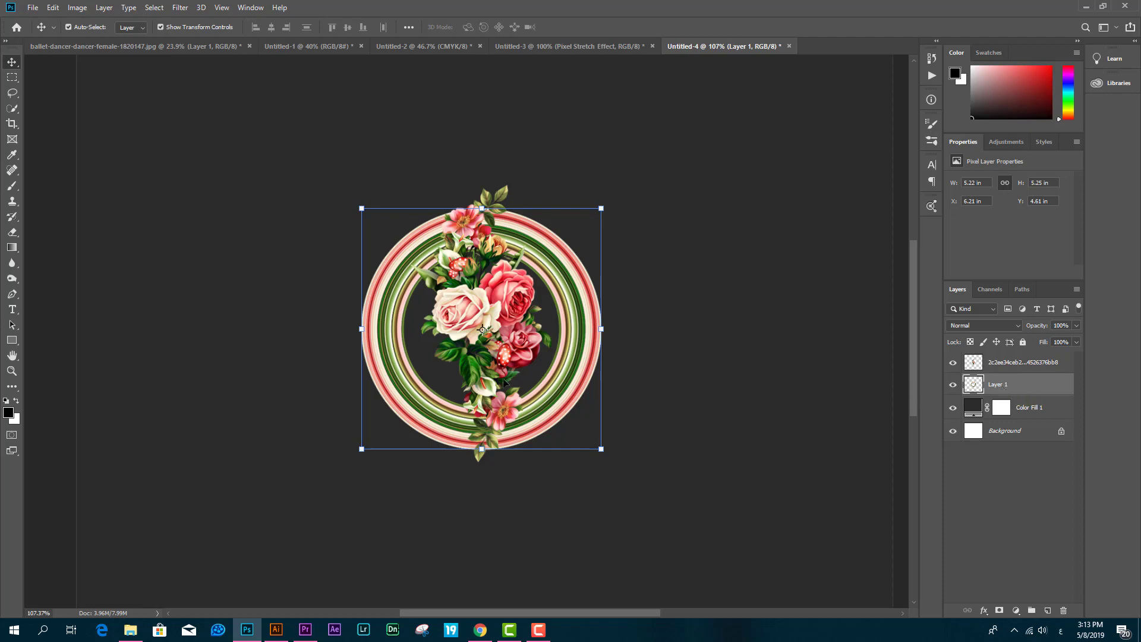
# Erase the lower flowers and leaves where they overlap the ring, using the ring's outline as a selection on the flower layer, and deselect.
pyautogui.click(498, 409)
pyautogui.scroll(5, 504, 416)
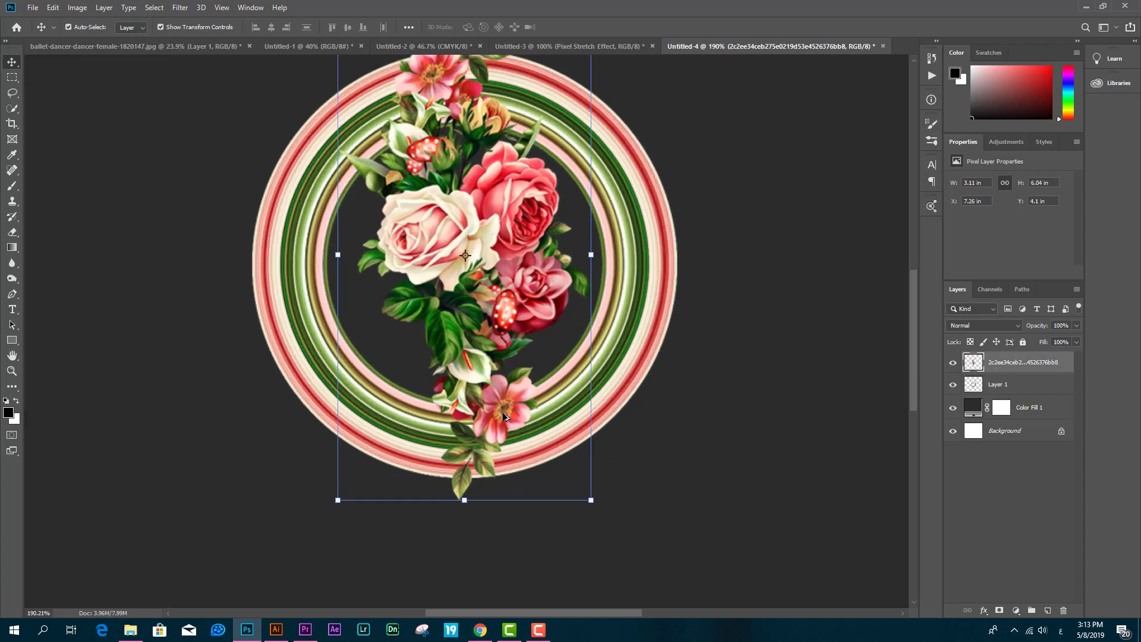
pyautogui.keyDown('ctrl'); pyautogui.click(973, 385); pyautogui.keyUp('ctrl')
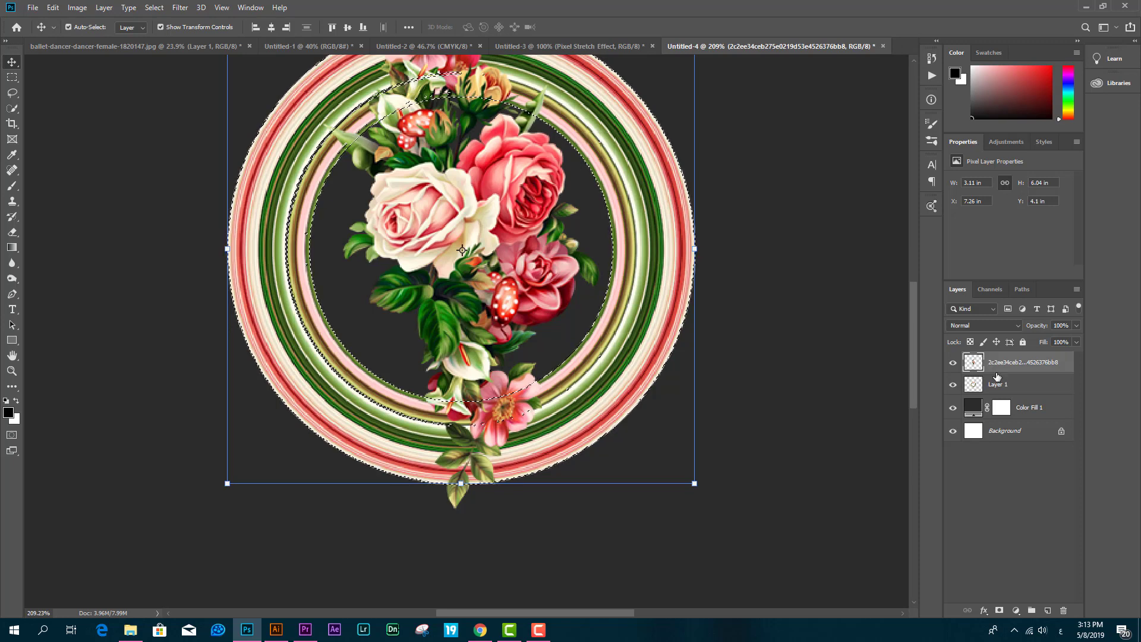
pyautogui.click(13, 231)
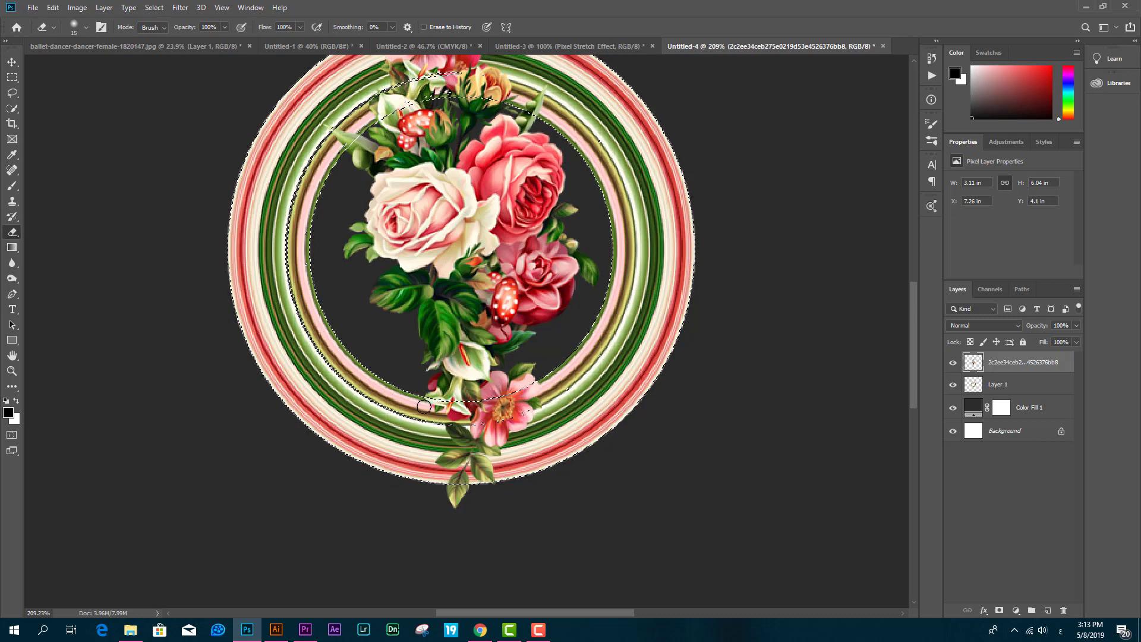
pyautogui.press(']')
pyautogui.press(']')
pyautogui.moveTo(412, 404)
pyautogui.mouseDown()
pyautogui.moveTo(578, 393)
pyautogui.moveTo(452, 409)
pyautogui.moveTo(548, 417)
pyautogui.moveTo(393, 439)
pyautogui.moveTo(523, 436)
pyautogui.moveTo(448, 462)
pyautogui.moveTo(528, 463)
pyautogui.moveTo(401, 471)
pyautogui.mouseUp()
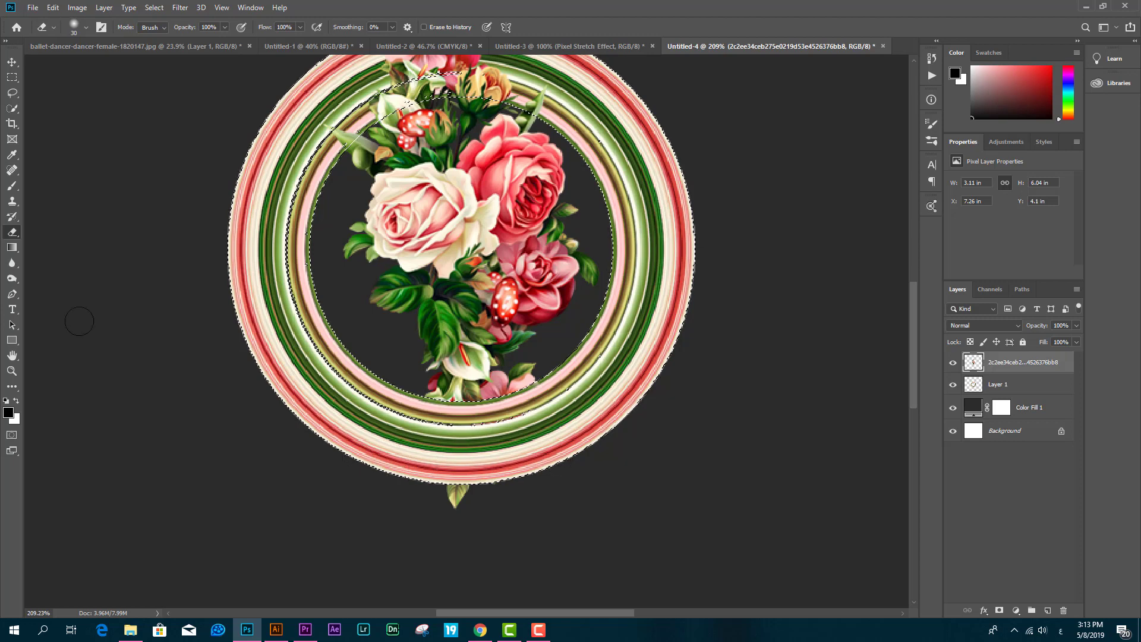
pyautogui.click(12, 77)
pyautogui.click(111, 108)
pyautogui.press('v')
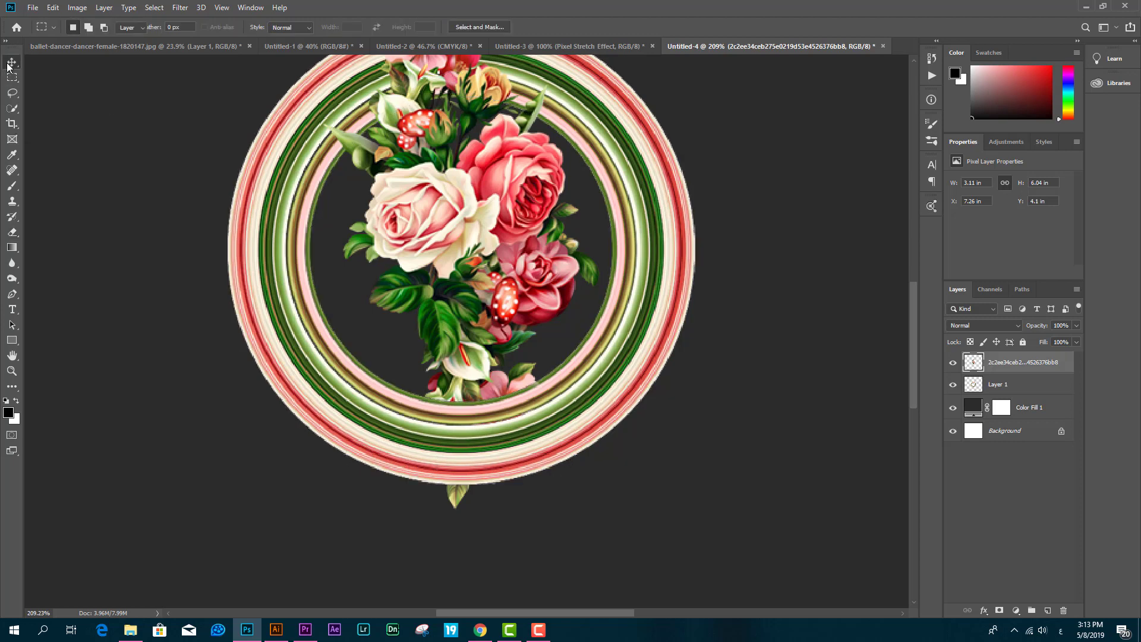
# Examine how the bouquet passes in front of and behind the striped ring.
pyautogui.hotkey('ctrl', '-')
pyautogui.hotkey('ctrl', '-')
pyautogui.hotkey('ctrl', '-')
pyautogui.click(751, 270)
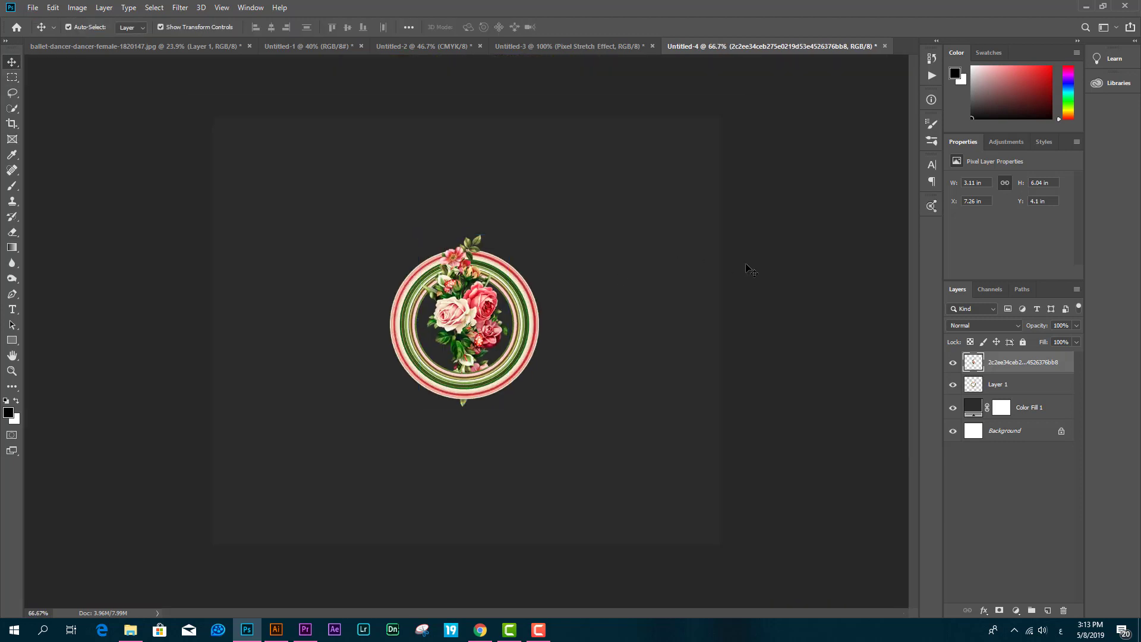
pyautogui.scroll(4, 501, 340)
pyautogui.scroll(2, 482, 322)
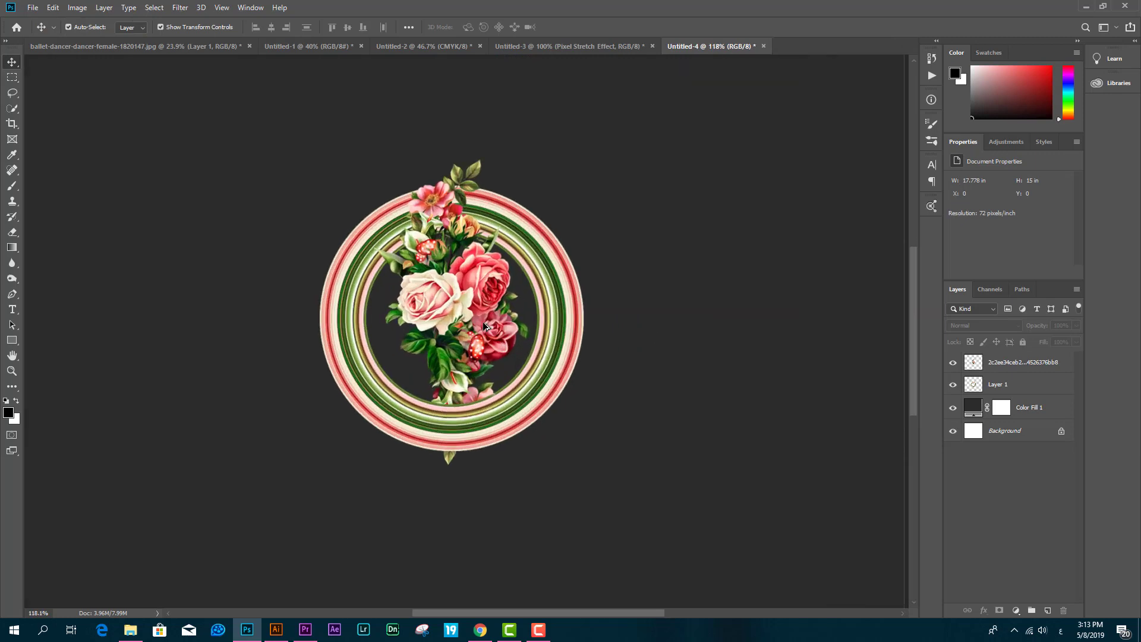
pyautogui.scroll(-2, 546, 268)
pyautogui.scroll(-1, 553, 306)
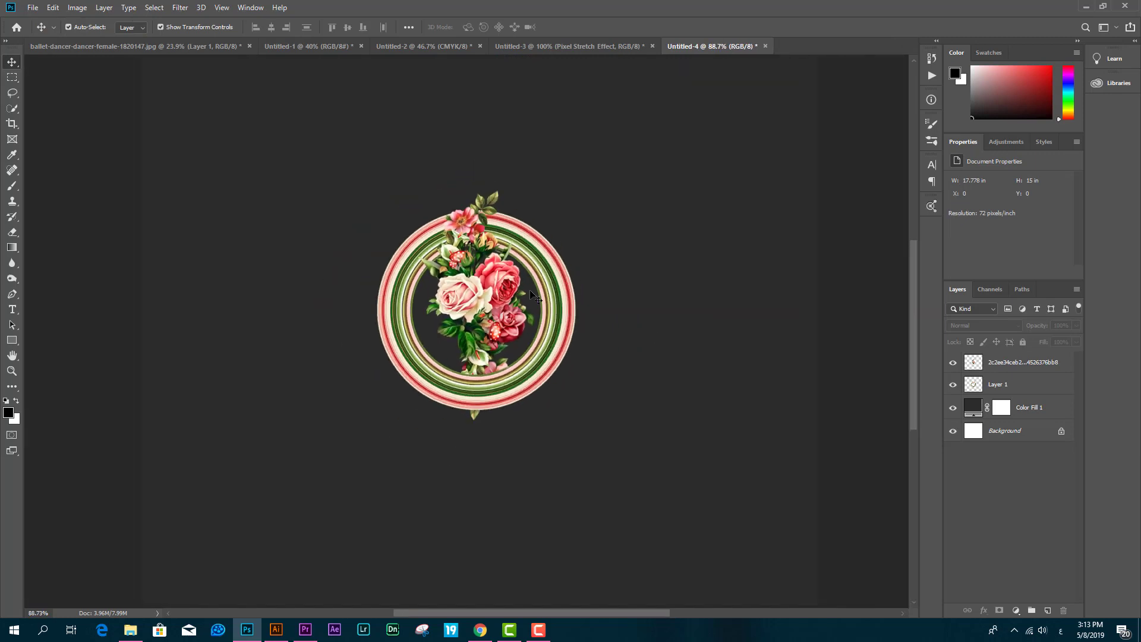
pyautogui.click(560, 278)
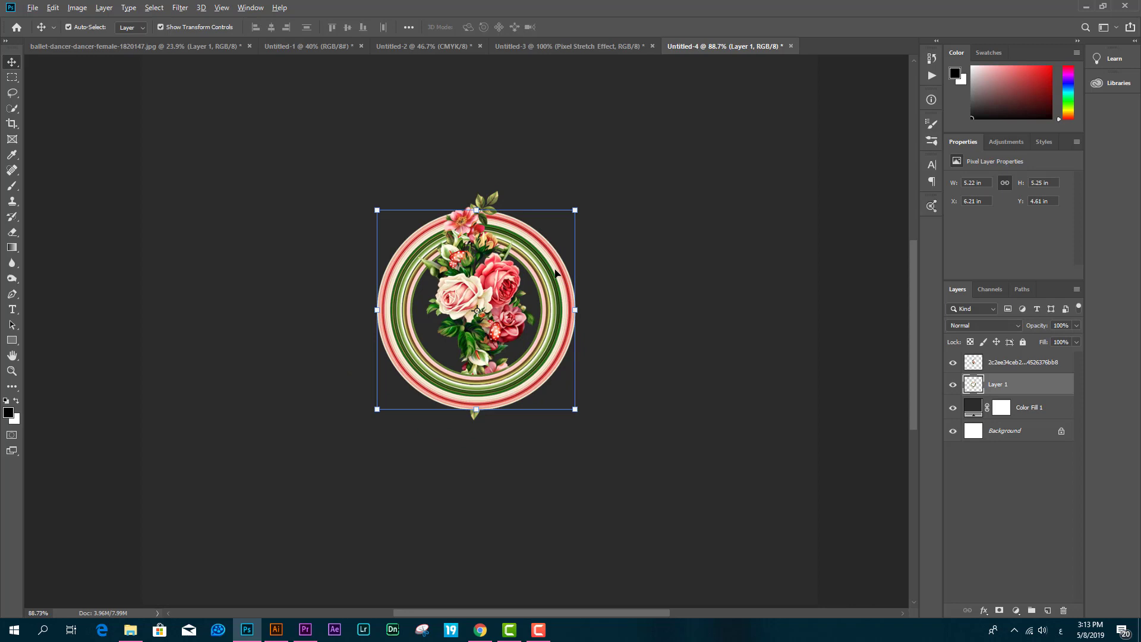
pyautogui.moveTo(555, 270); pyautogui.dragTo(558, 259)
pyautogui.hotkey('ctrl', 'z')
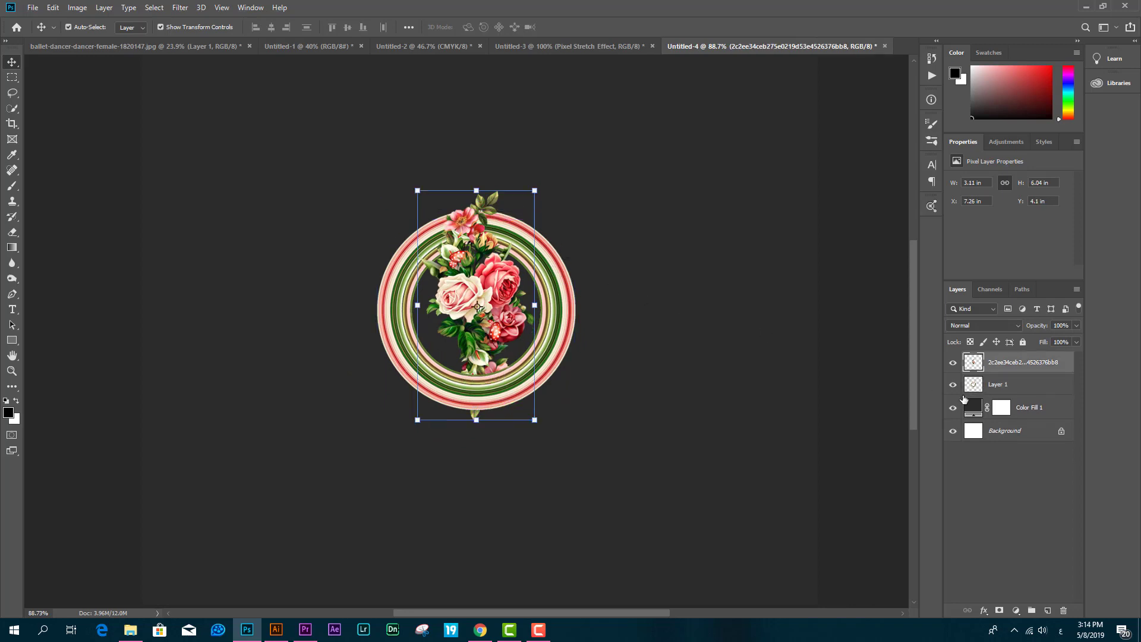
# Copy a vertical strip about 0.04 in wide and 0.93 in tall from the red rose onto a new layer.
pyautogui.click(12, 77)
pyautogui.scroll(3, 504, 264)
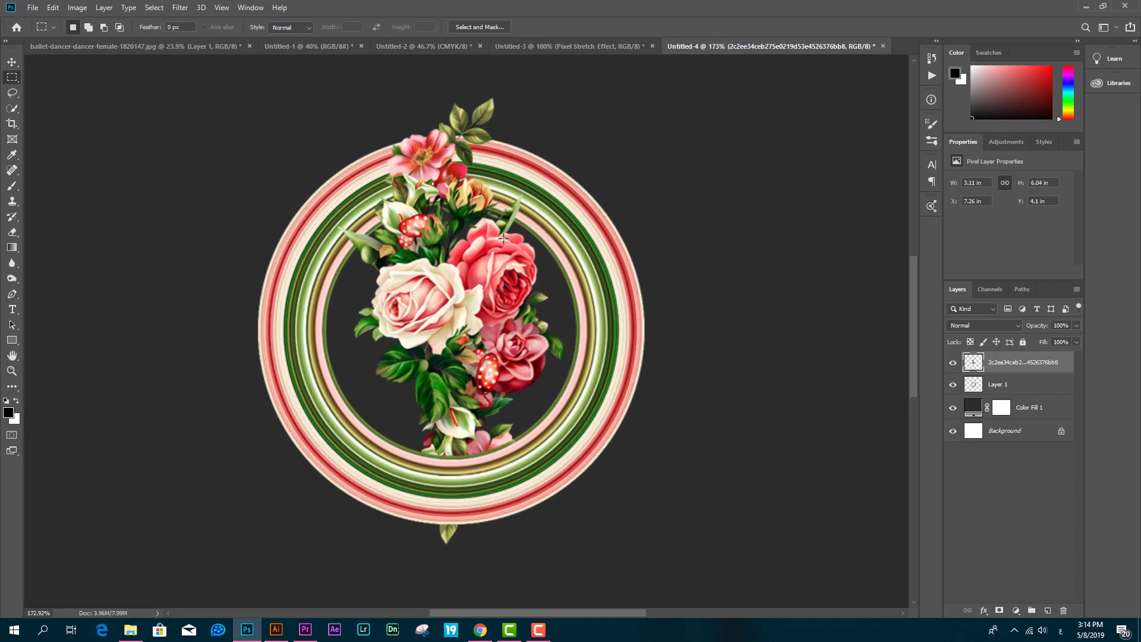
pyautogui.moveTo(504, 238); pyautogui.dragTo(505, 307)
pyautogui.hotkey('ctrl', 'j')
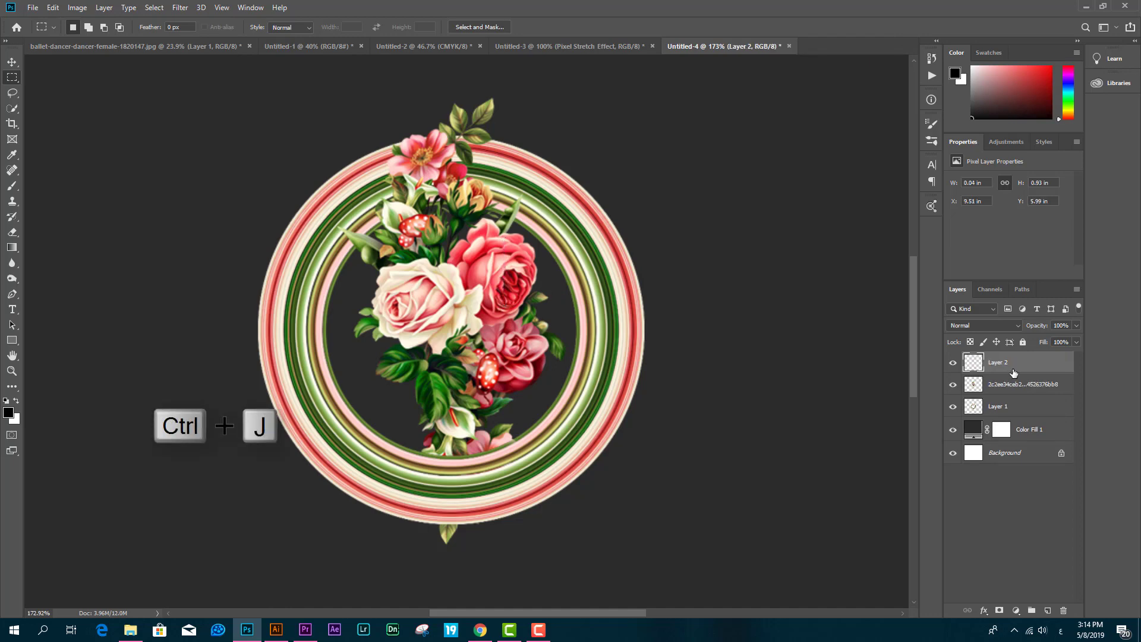
# Move the rose strip into the empty area above and right of the ring, at about X 12.76 in, Y 4.46 in.
pyautogui.click(13, 61)
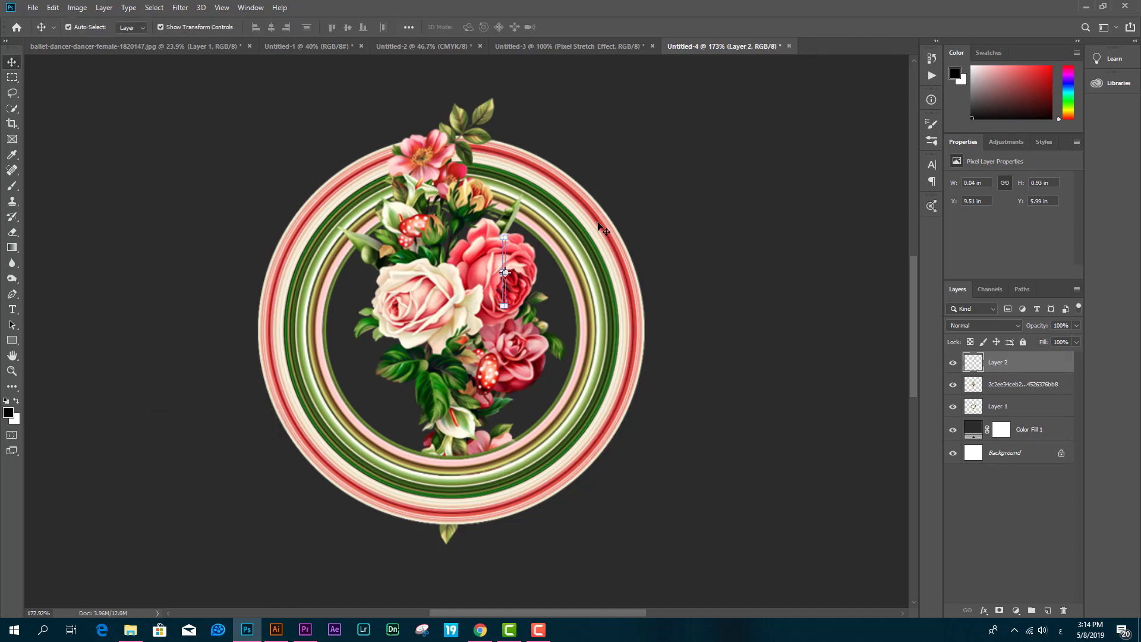
pyautogui.moveTo(505, 255); pyautogui.dragTo(746, 154)
pyautogui.scroll(-5, 745, 153)
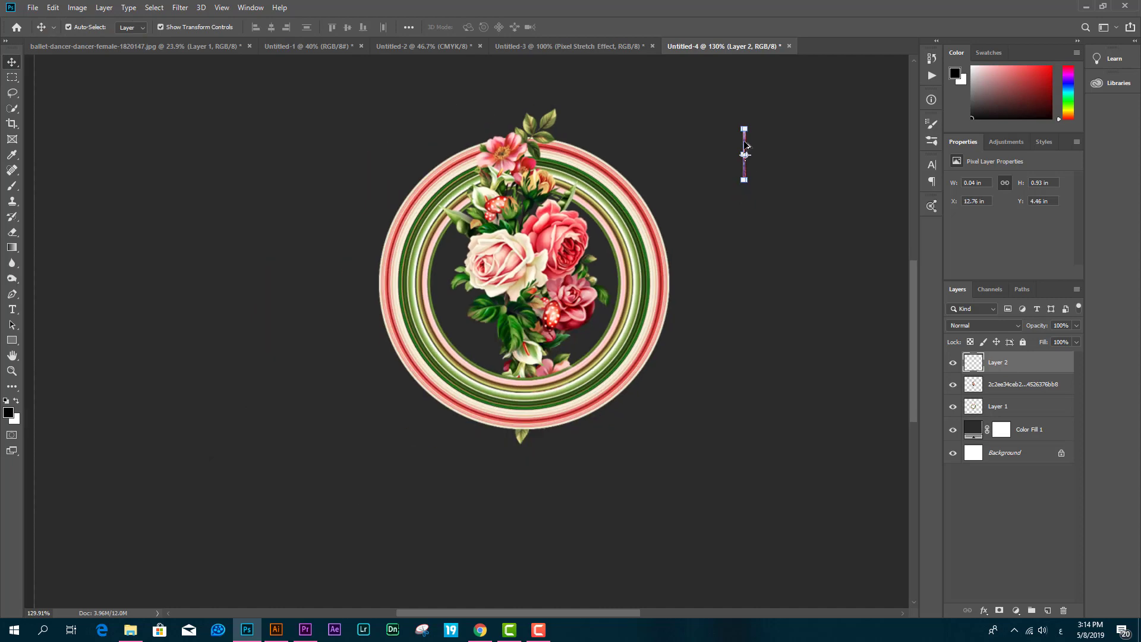
pyautogui.scroll(-2, 766, 162)
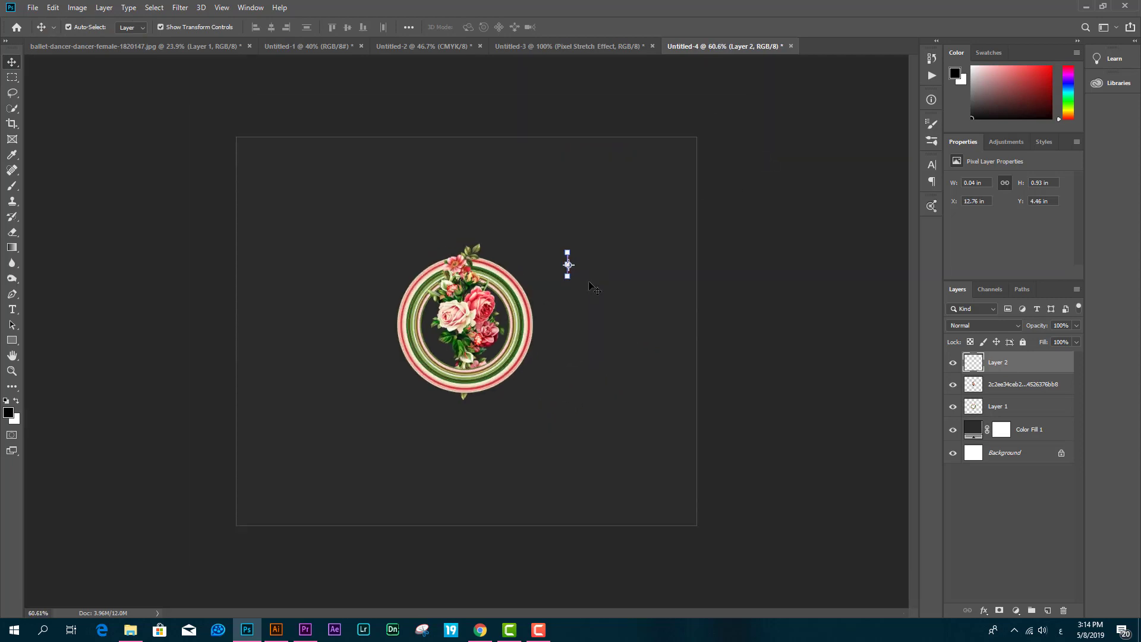
# Stretch the rose strip horizontally across the full canvas width, 17.78 in, keeping its height.
pyautogui.moveTo(566, 265); pyautogui.dragTo(236, 264)
pyautogui.click(570, 27)
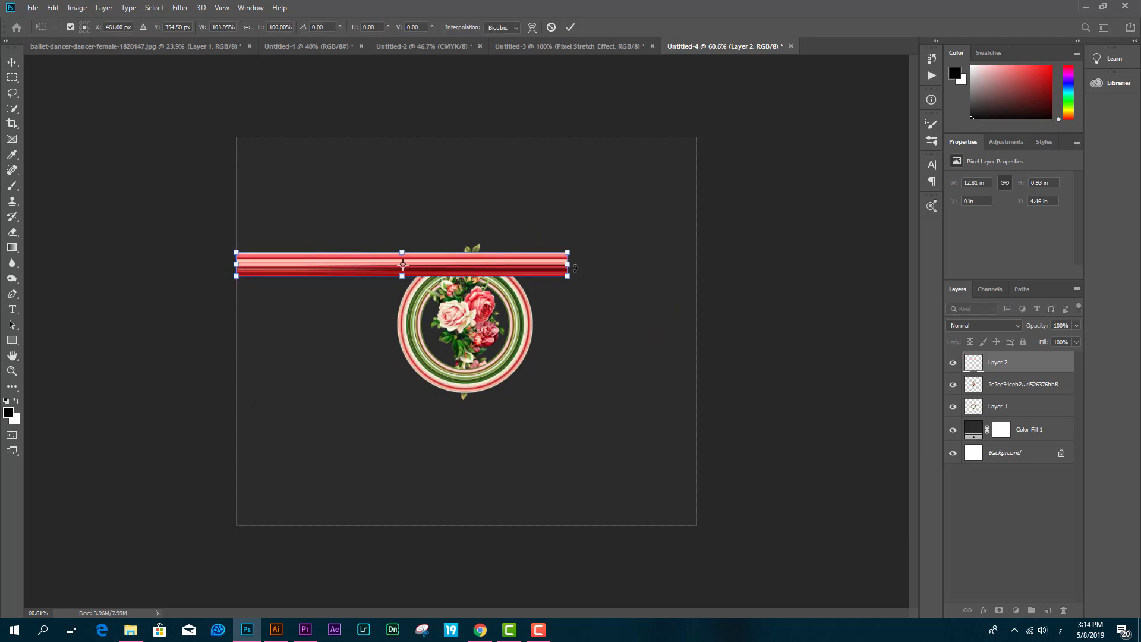
pyautogui.moveTo(574, 268); pyautogui.dragTo(696, 265)
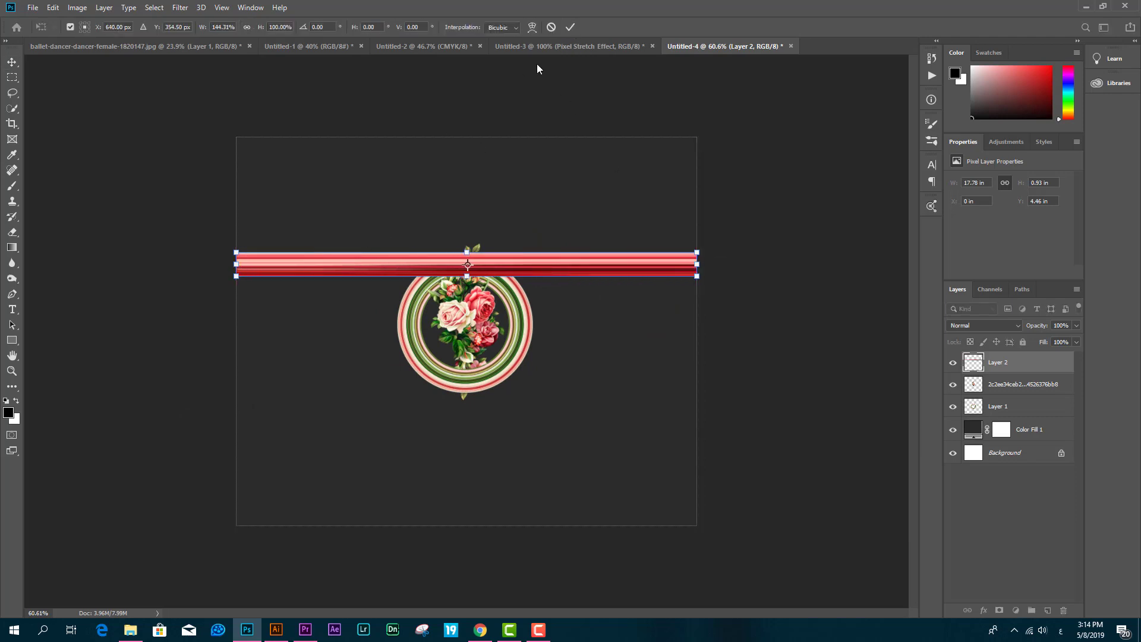
pyautogui.click(570, 27)
# Reapply the Polar Coordinates filter to the stretched strip and move the resulting red ring to about X 10.57 in, Y 7.99 in.
pyautogui.click(179, 8)
pyautogui.click(185, 19)
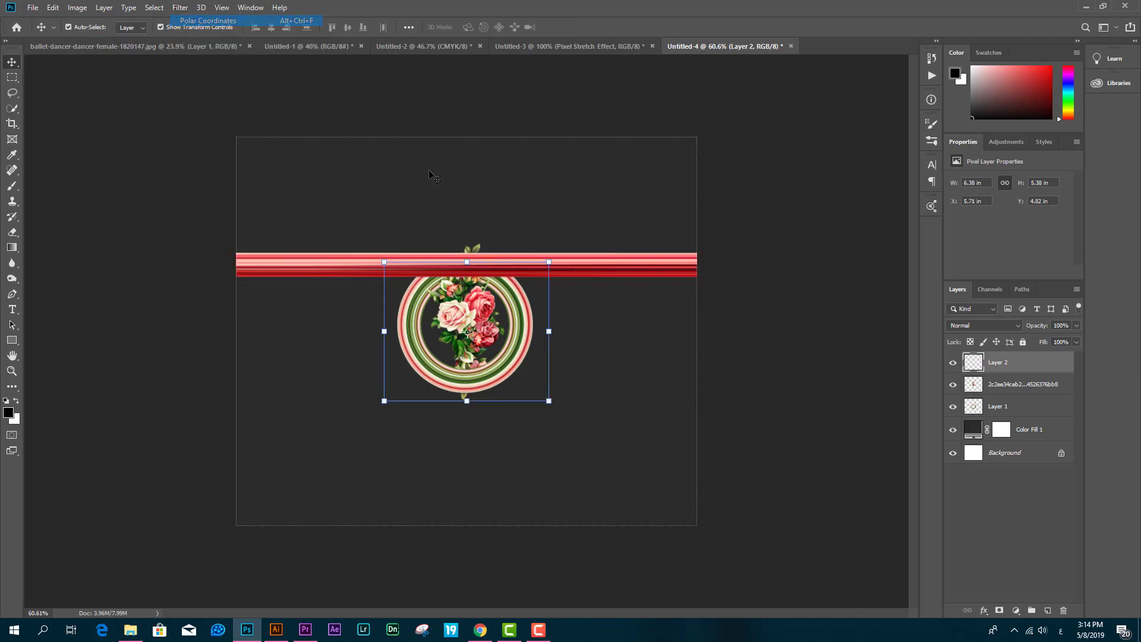
pyautogui.moveTo(543, 355); pyautogui.dragTo(669, 437)
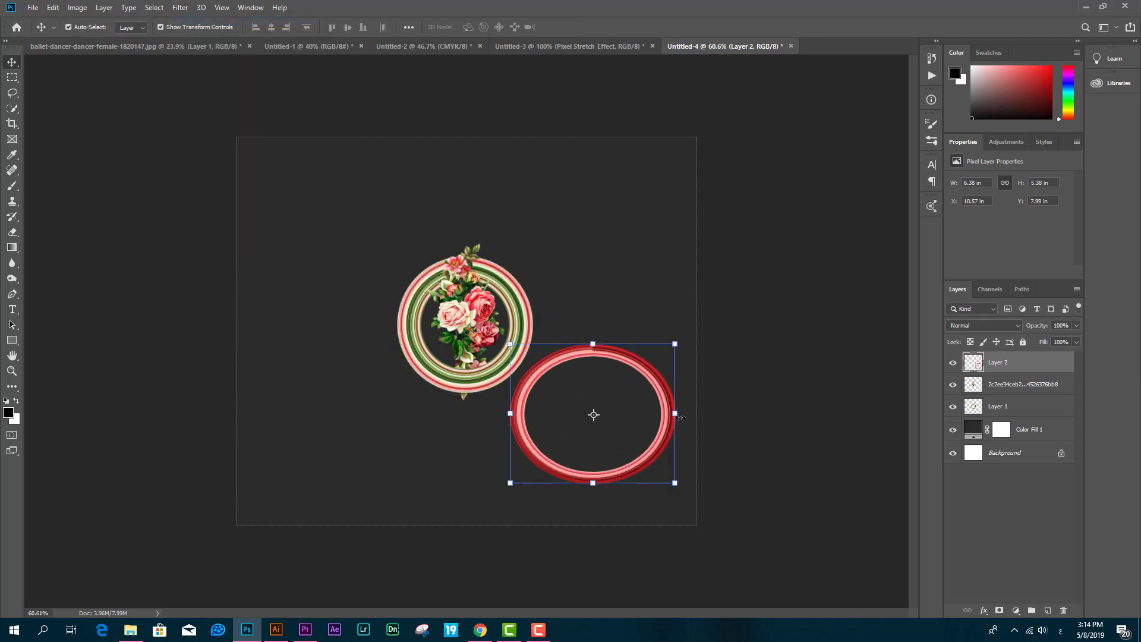
# Shrink the red oval into a near-circle about 2.97 by 2.93 in beside the striped ring, at about X 12.61 in, Y 6.21 in.
pyautogui.scroll(3, 675, 415)
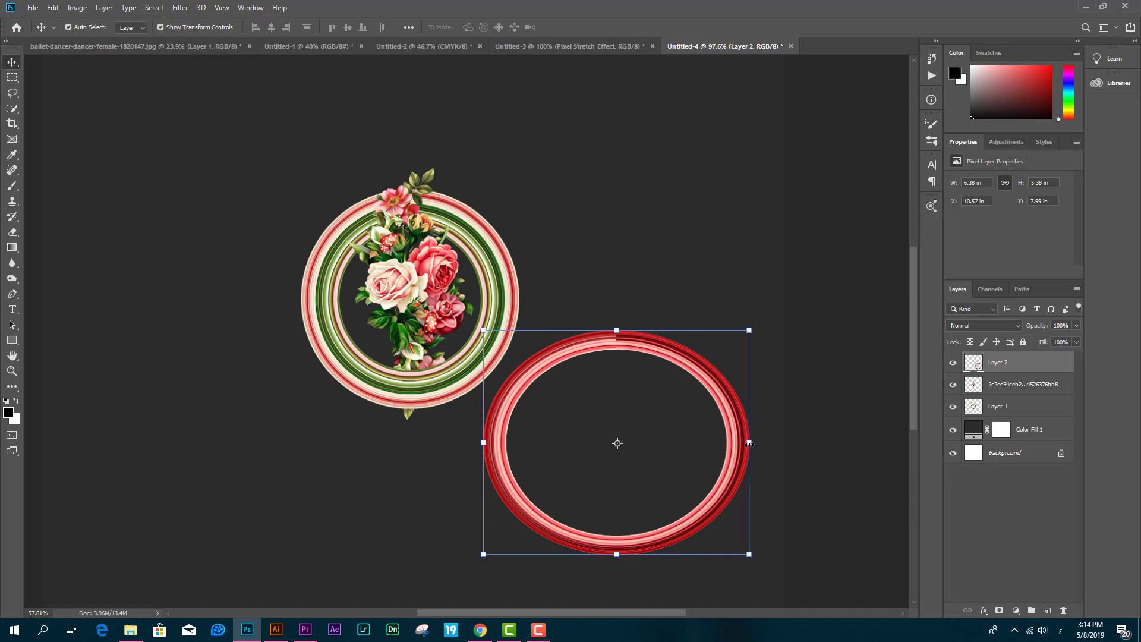
pyautogui.moveTo(749, 442); pyautogui.dragTo(621, 443)
pyautogui.moveTo(552, 329); pyautogui.dragTo(553, 420)
pyautogui.moveTo(621, 488); pyautogui.dragTo(607, 488)
pyautogui.moveTo(545, 421); pyautogui.dragTo(546, 431)
pyautogui.moveTo(601, 468); pyautogui.dragTo(690, 278)
pyautogui.click(570, 28)
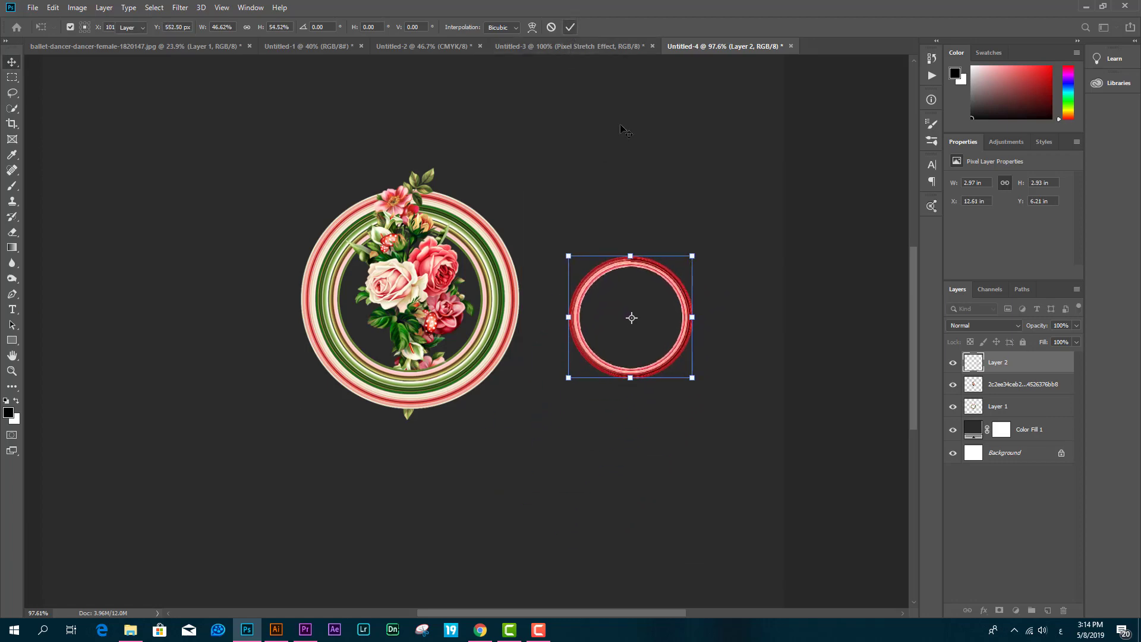
# Duplicate the red ring layer and scale the copy about its centre to about 2.19 by 2.15 in.
pyautogui.keyDown('alt'); pyautogui.scroll(2, 667, 289); pyautogui.keyUp('alt')
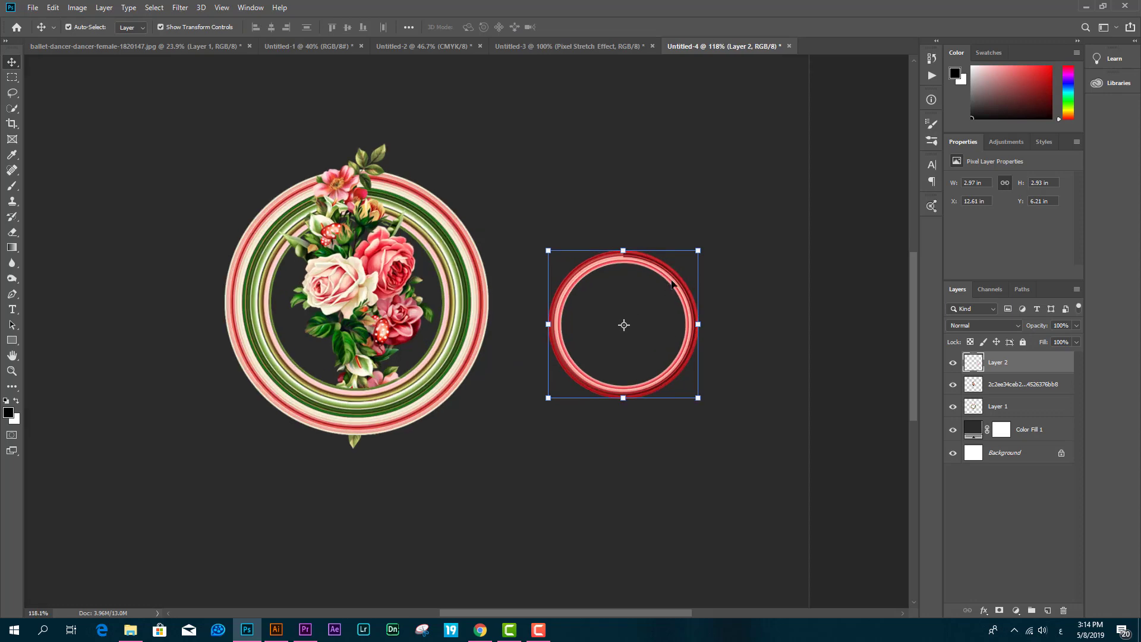
pyautogui.moveTo(1025, 372); pyautogui.dragTo(1048, 610)
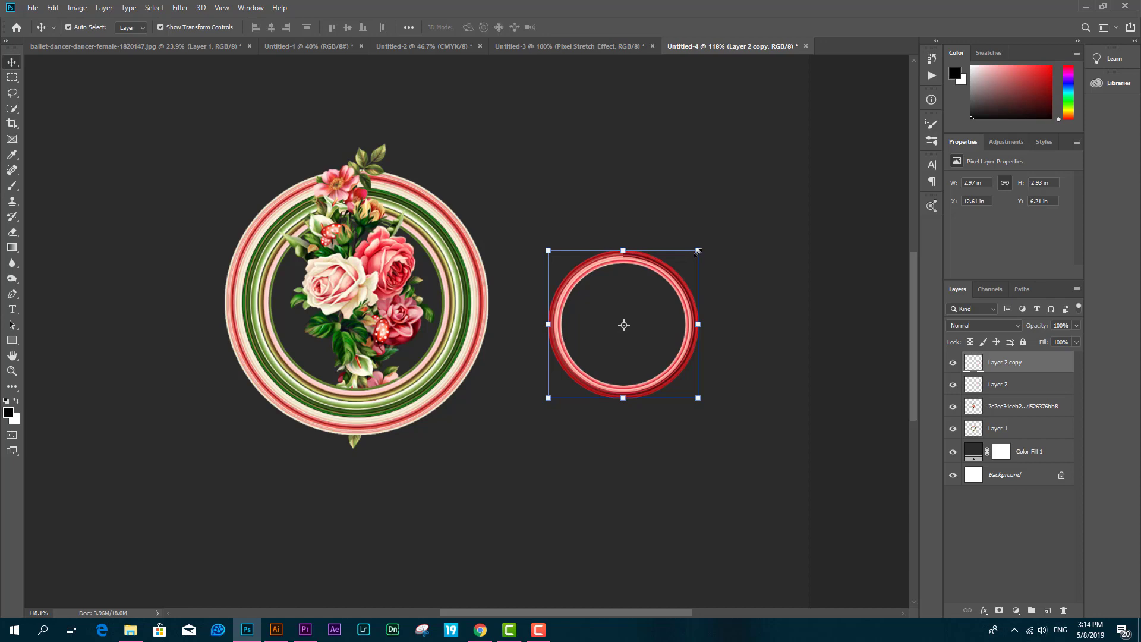
pyautogui.moveTo(699, 252); pyautogui.dragTo(687, 282)
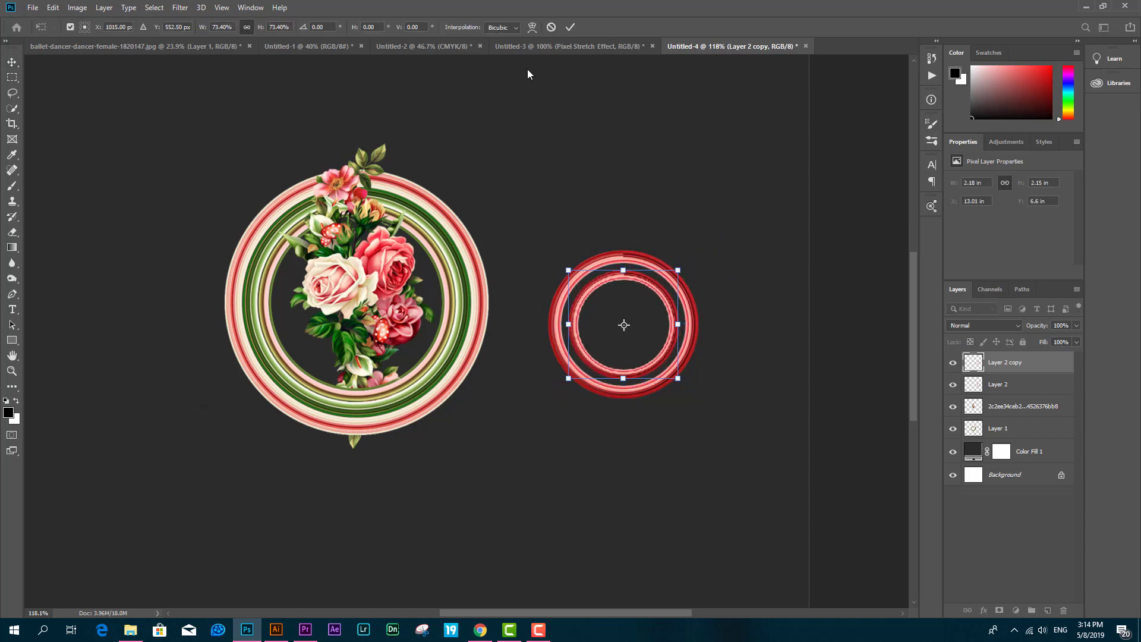
pyautogui.click(570, 28)
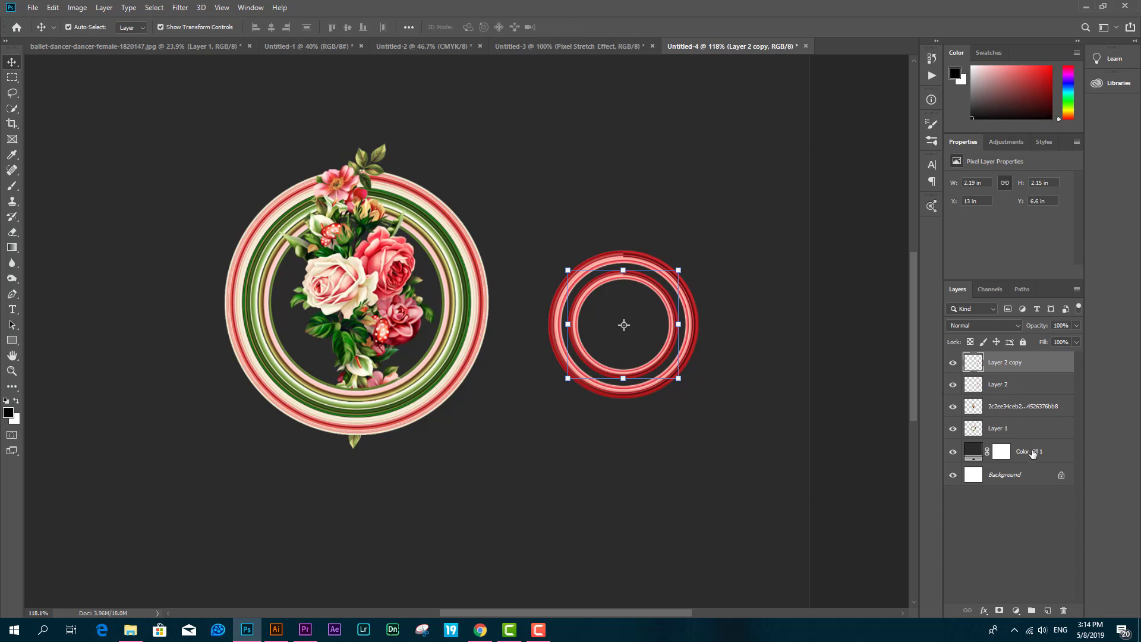
# Duplicate the smaller red ring and scale the new copy about its centre to about 1.46 by 1.43 in.
pyautogui.moveTo(1031, 374); pyautogui.dragTo(1048, 610)
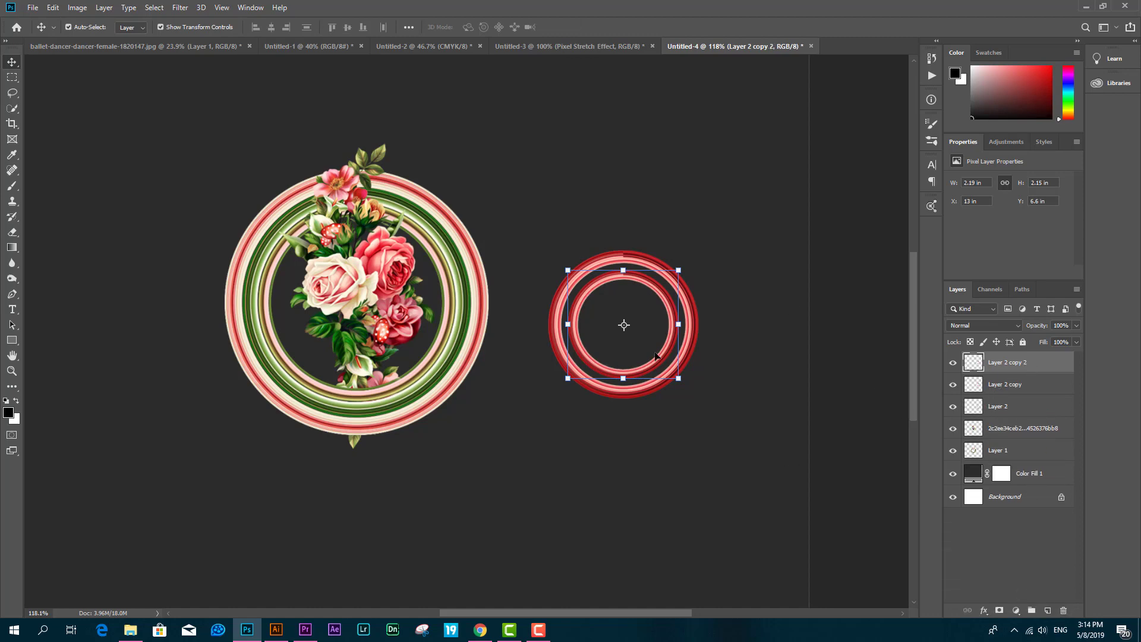
pyautogui.moveTo(677, 271); pyautogui.dragTo(665, 296)
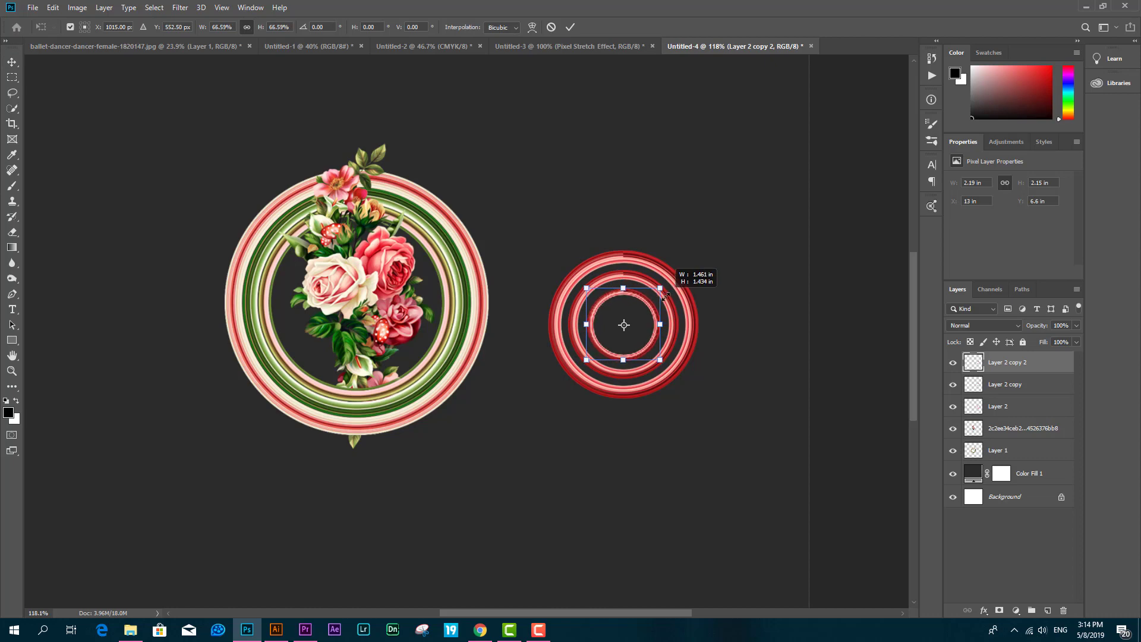
pyautogui.click(570, 27)
# Duplicate the innermost red ring and scale the copy about its centre to about 0.88 by 0.85 in.
pyautogui.moveTo(1049, 364); pyautogui.dragTo(1047, 611)
pyautogui.moveTo(658, 287); pyautogui.dragTo(655, 315)
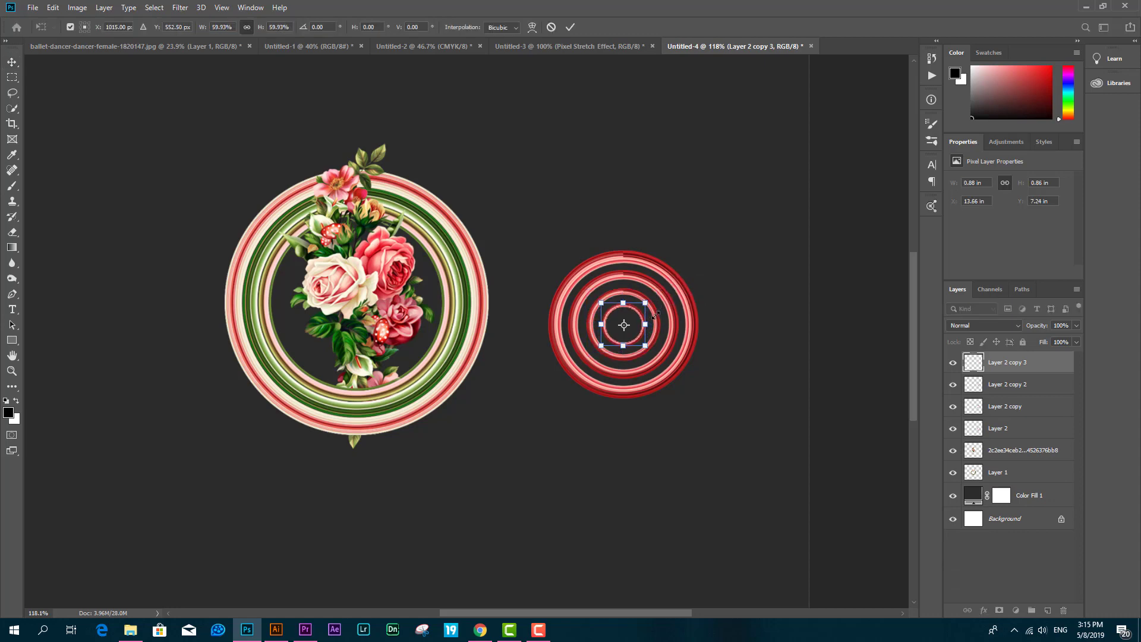
pyautogui.click(572, 29)
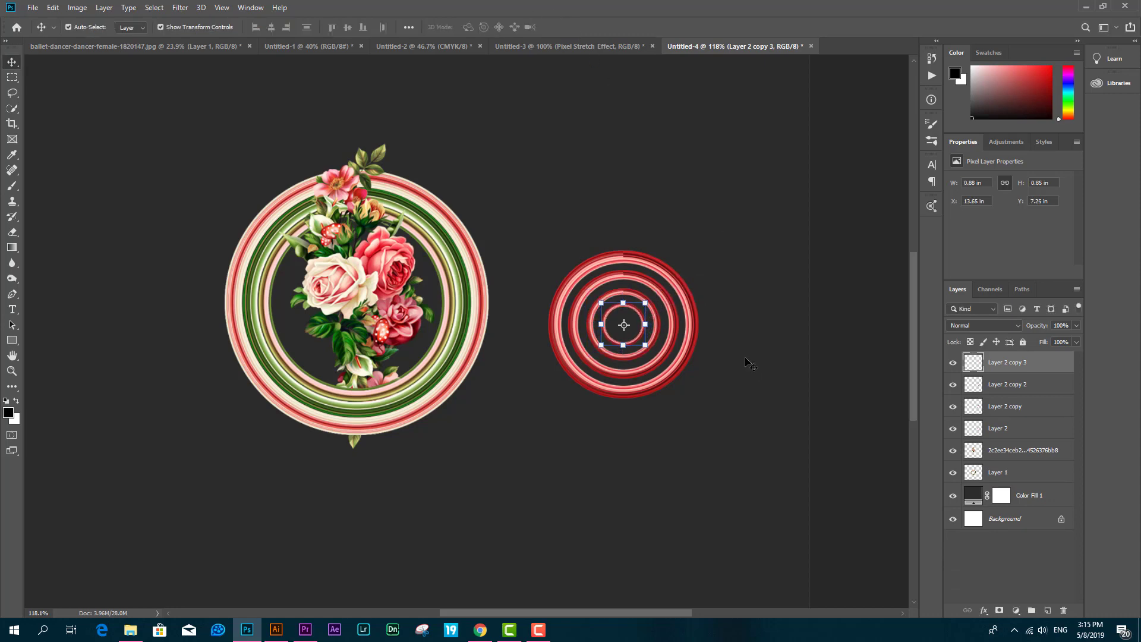
# Show the rulers and merge the four concentric red ring layers into a single layer.
pyautogui.scroll(-2, 706, 369)
pyautogui.scroll(-1, 694, 360)
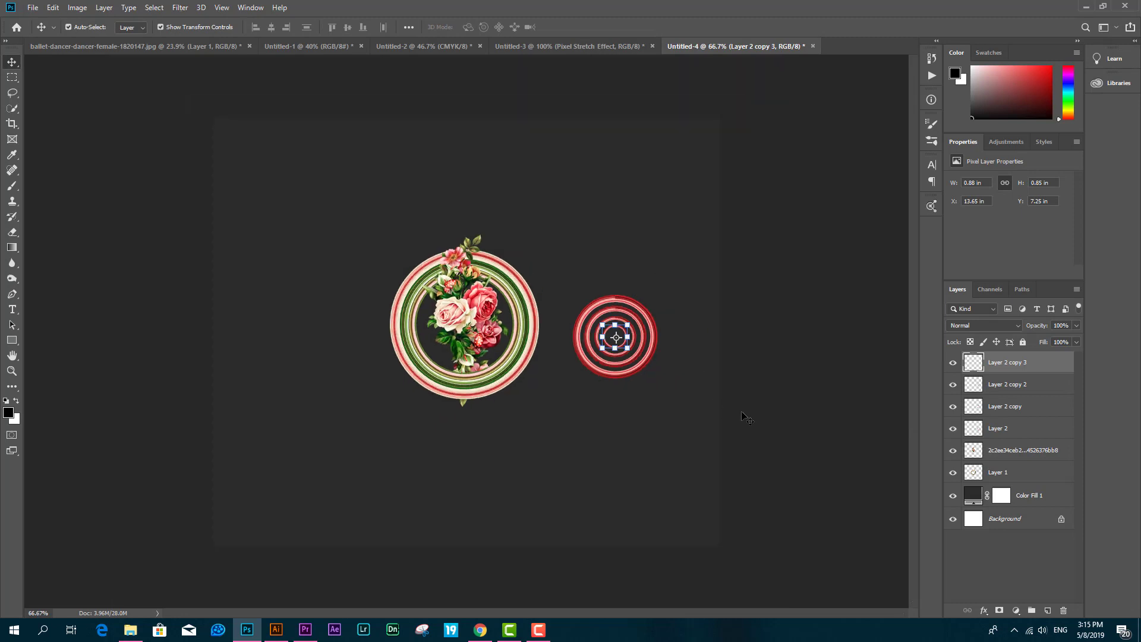
pyautogui.keyDown('shift'); pyautogui.click(1023, 432); pyautogui.keyUp('shift')
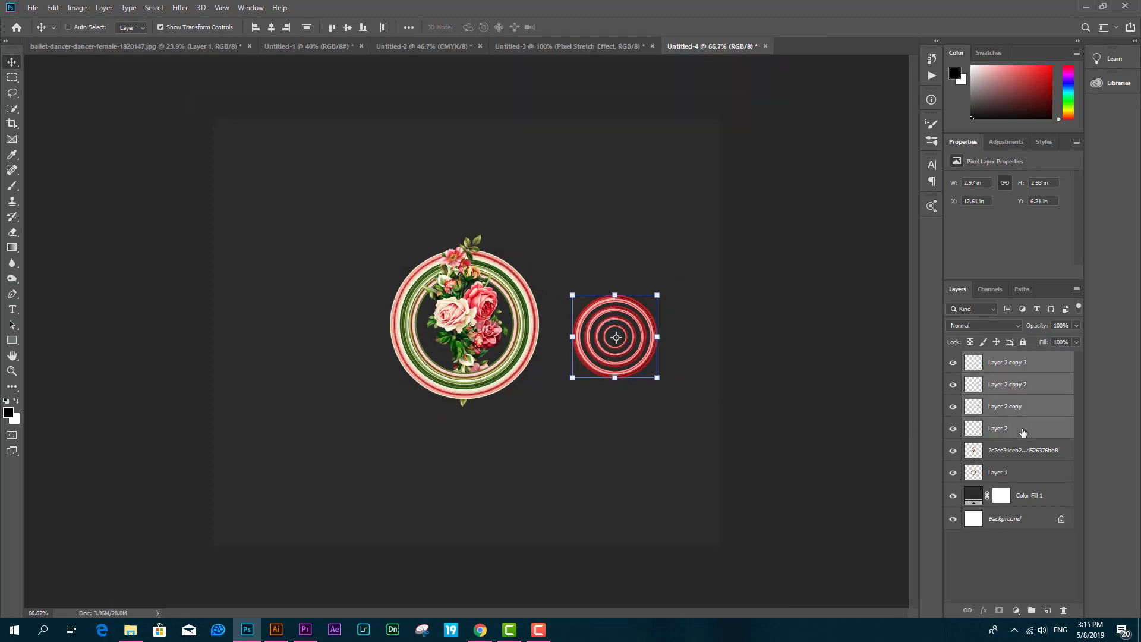
pyautogui.hotkey('ctrl', 'r')
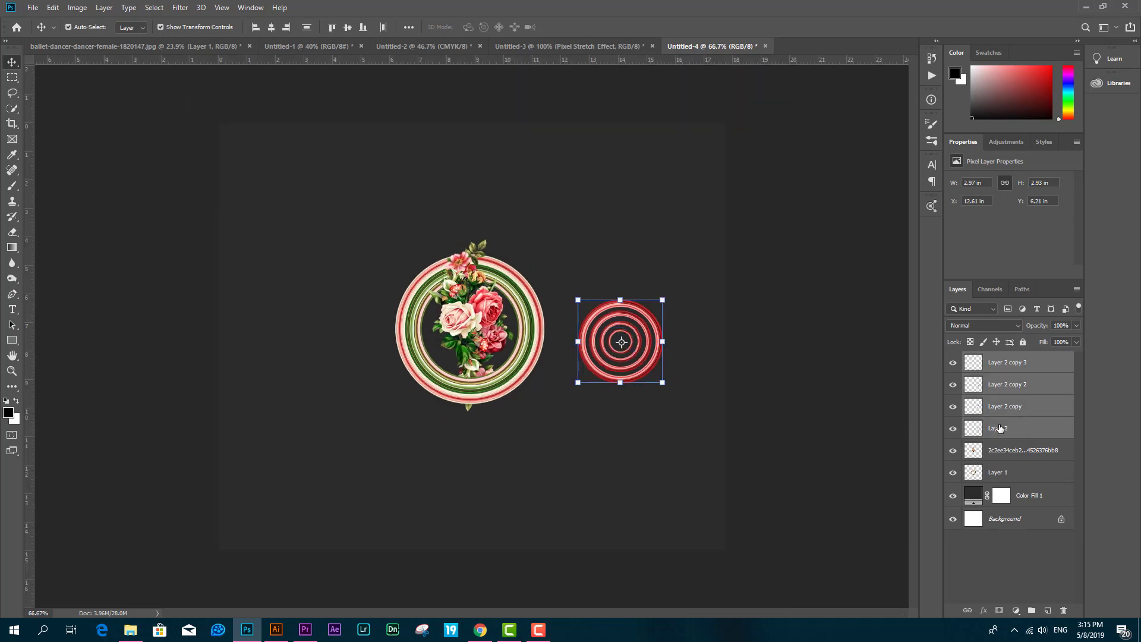
pyautogui.hotkey('ctrl', 'e')
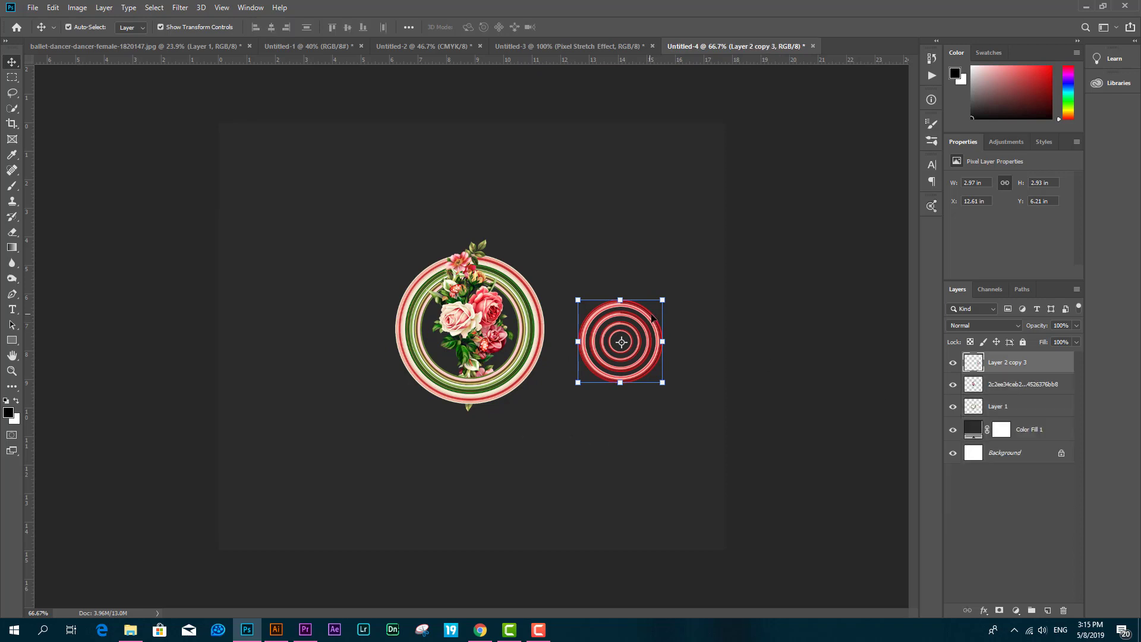
# Move the merged red rings over the striped ring's upper left, at about X 5.1 in, Y 4.75 in, and place their layer below Layer 1.
pyautogui.moveTo(652, 318); pyautogui.dragTo(447, 292)
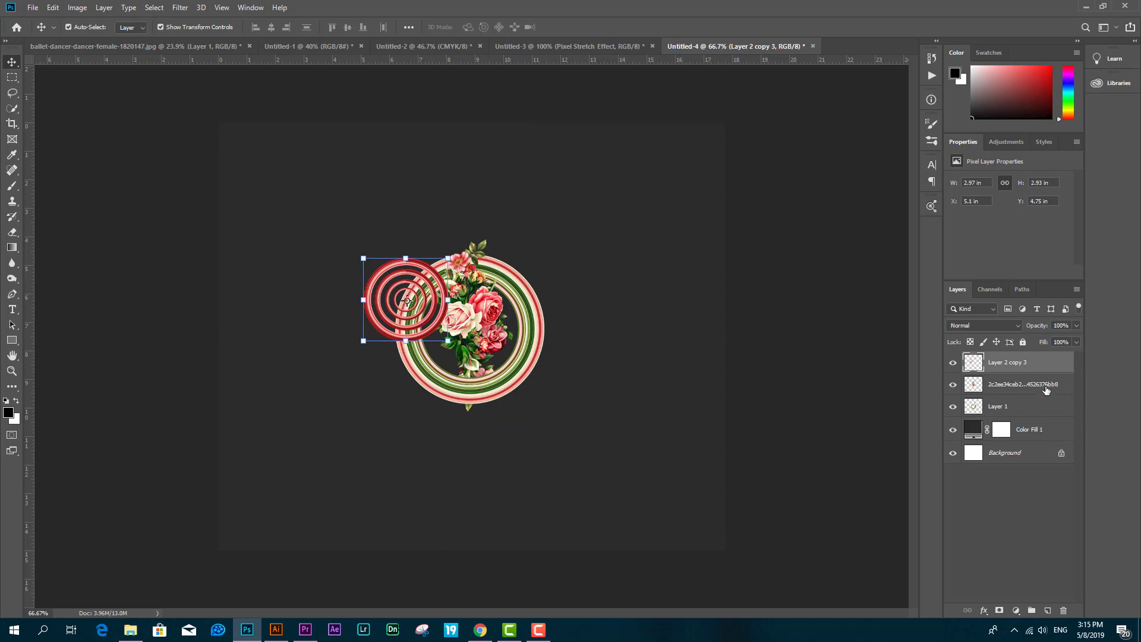
pyautogui.moveTo(1018, 369); pyautogui.dragTo(1019, 415)
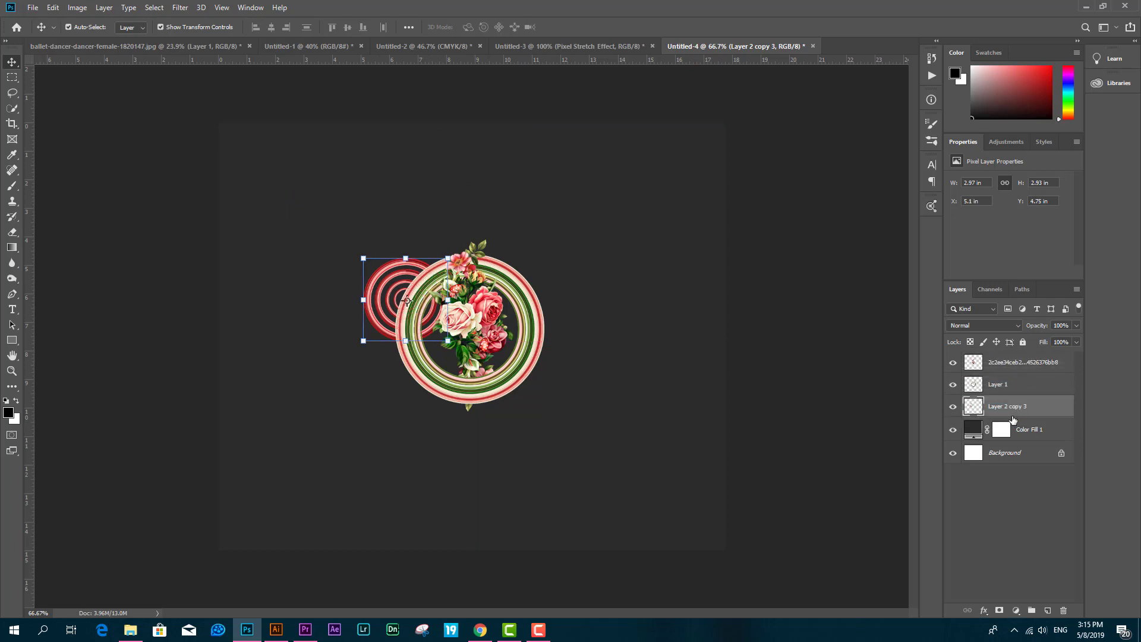
# Erase the red rings showing inside the striped ring with a 50 px eraser, using Layer 1's inverted outline as the selection, and deselect.
pyautogui.keyDown('ctrl'); pyautogui.click(978, 390); pyautogui.keyUp('ctrl')
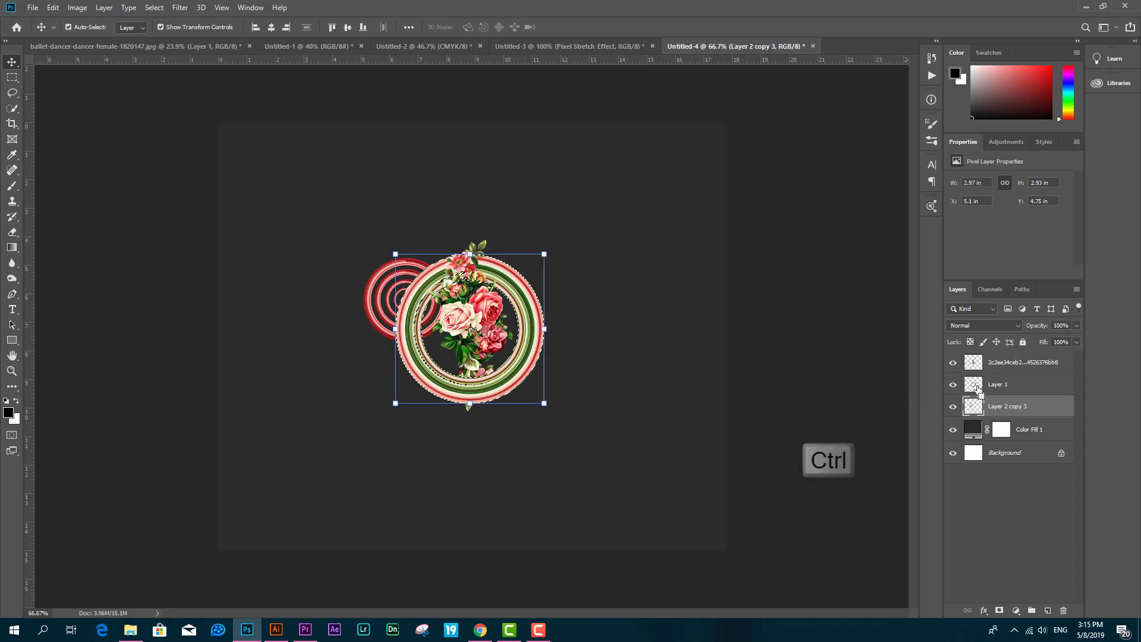
pyautogui.hotkey('ctrl', 'shift', 'i')
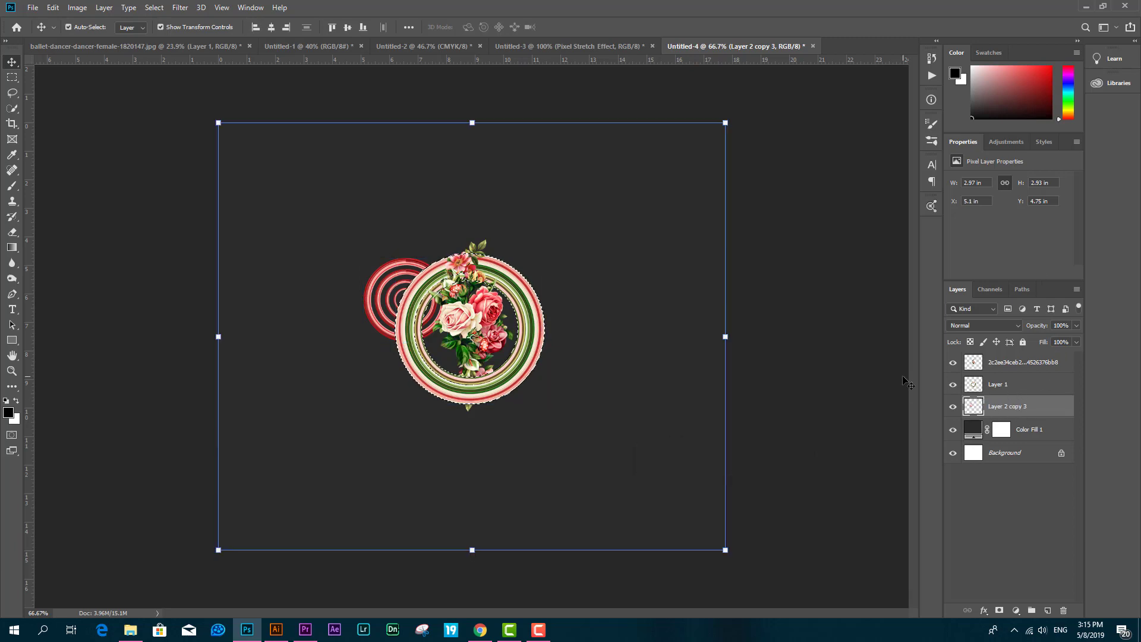
pyautogui.click(12, 232)
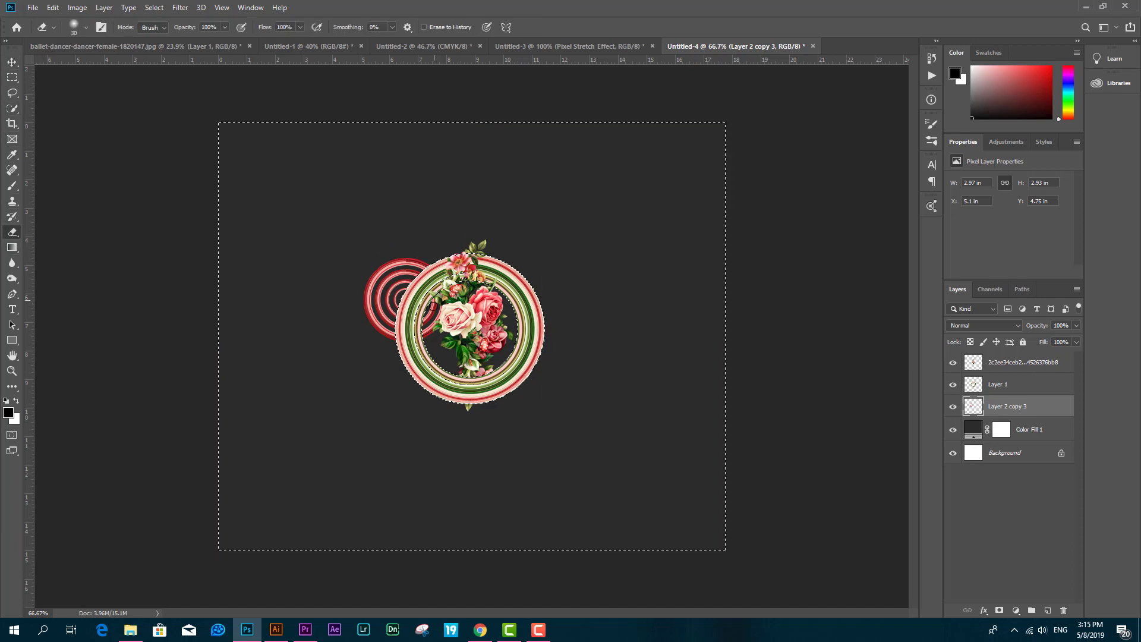
pyautogui.press(']')
pyautogui.press(']')
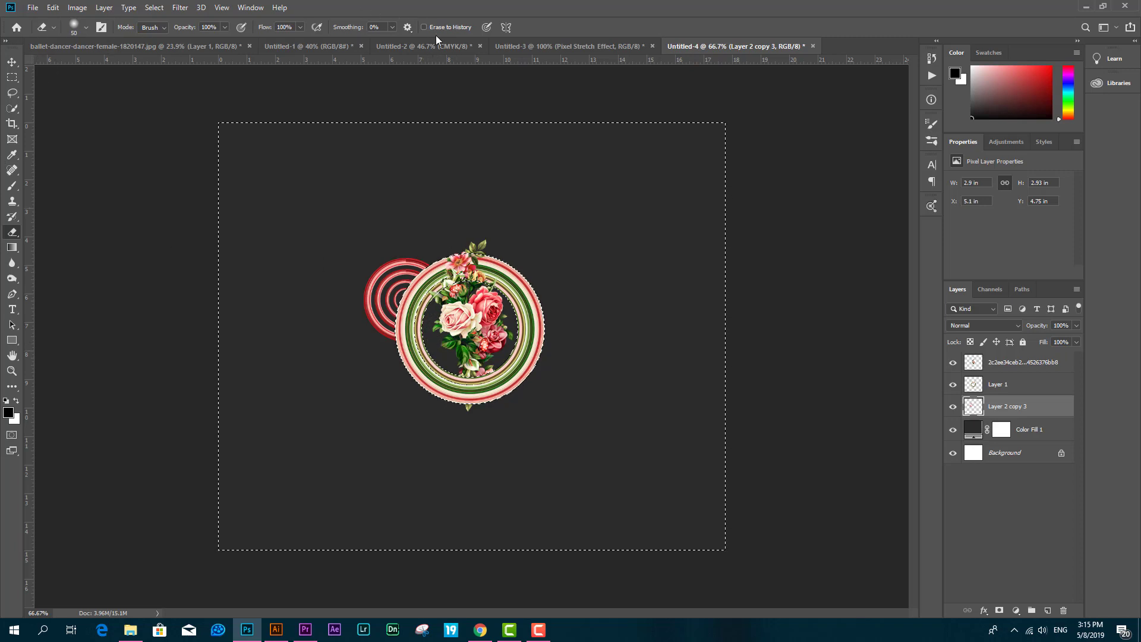
pyautogui.click(12, 77)
pyautogui.click(125, 109)
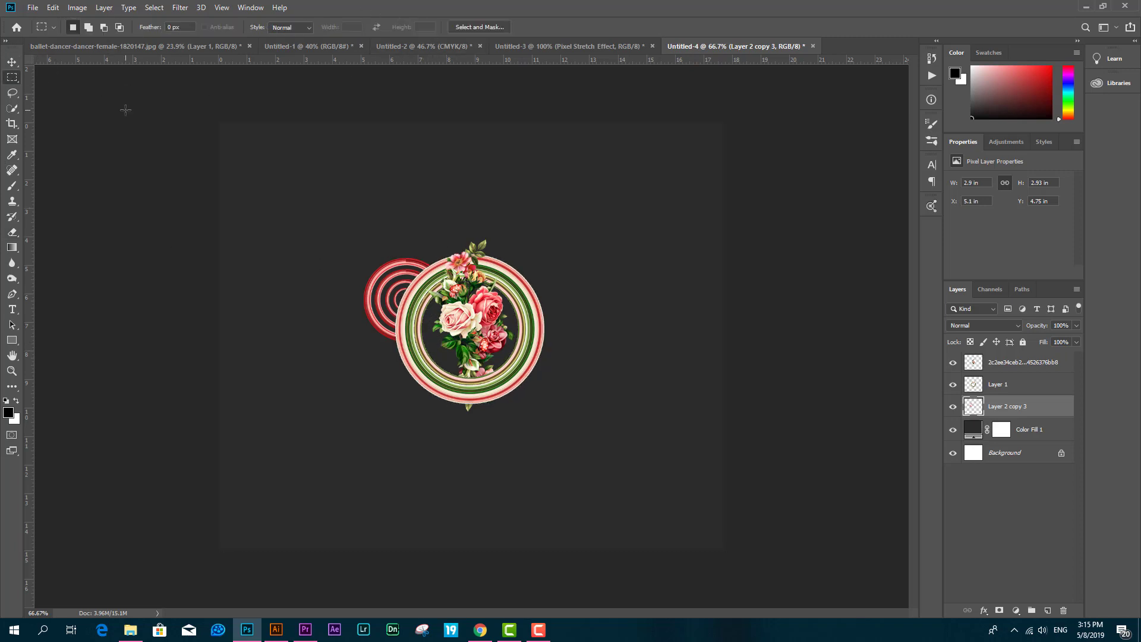
# Rotate the merged red rings clockwise so their seams move behind the striped ring.
pyautogui.click(12, 61)
pyautogui.scroll(5, 437, 273)
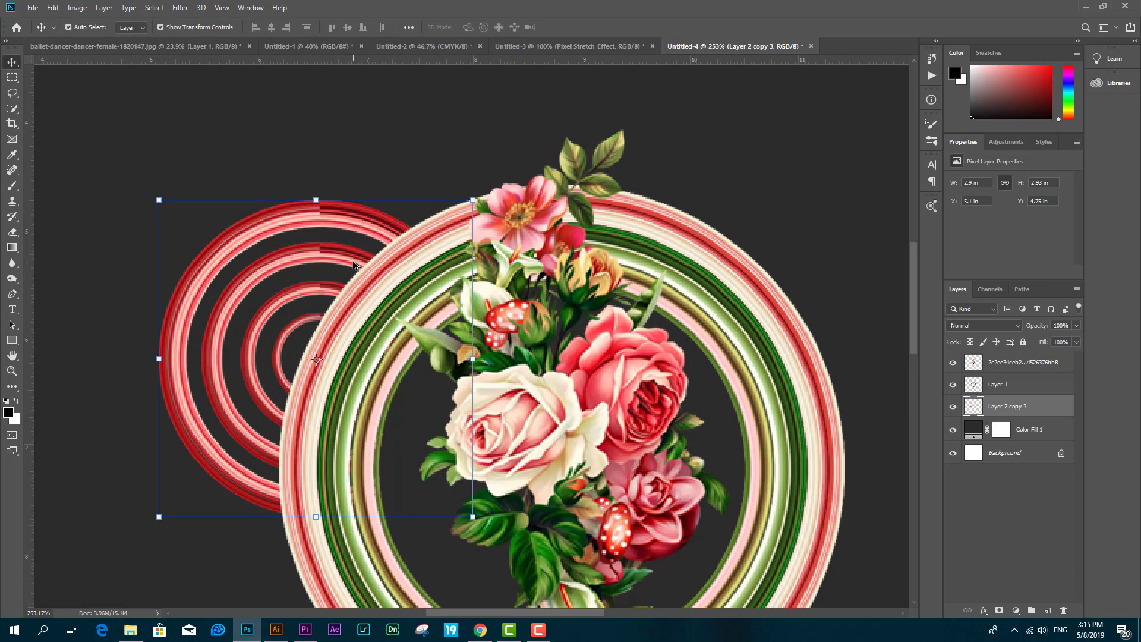
pyautogui.scroll(-3, 355, 265)
pyautogui.scroll(-1, 354, 265)
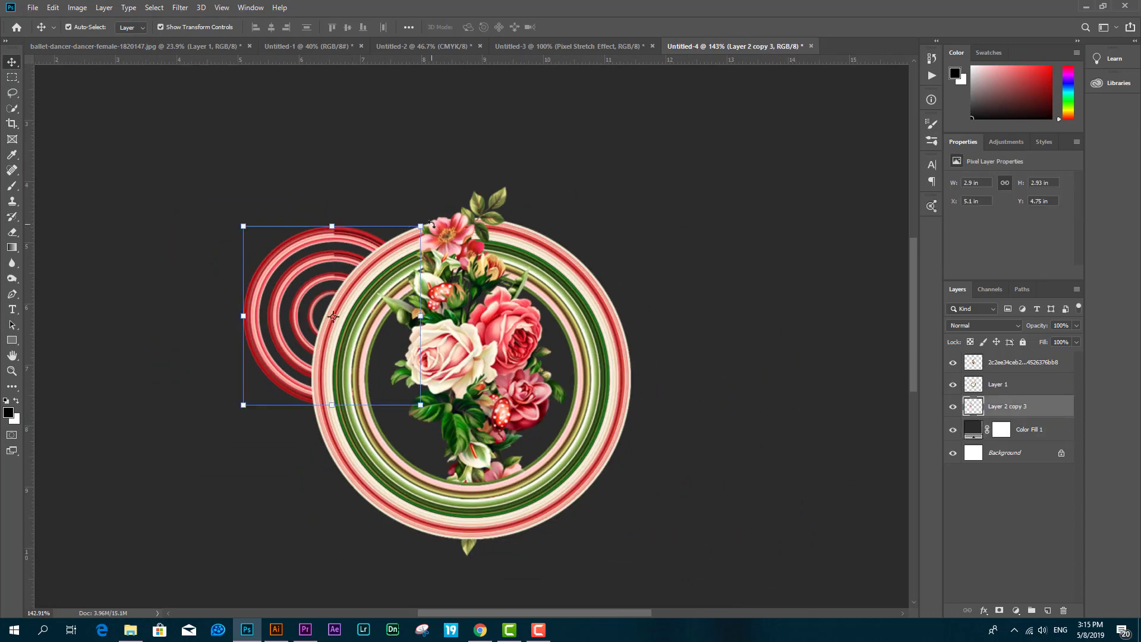
pyautogui.moveTo(432, 224); pyautogui.dragTo(476, 296)
pyautogui.click(569, 26)
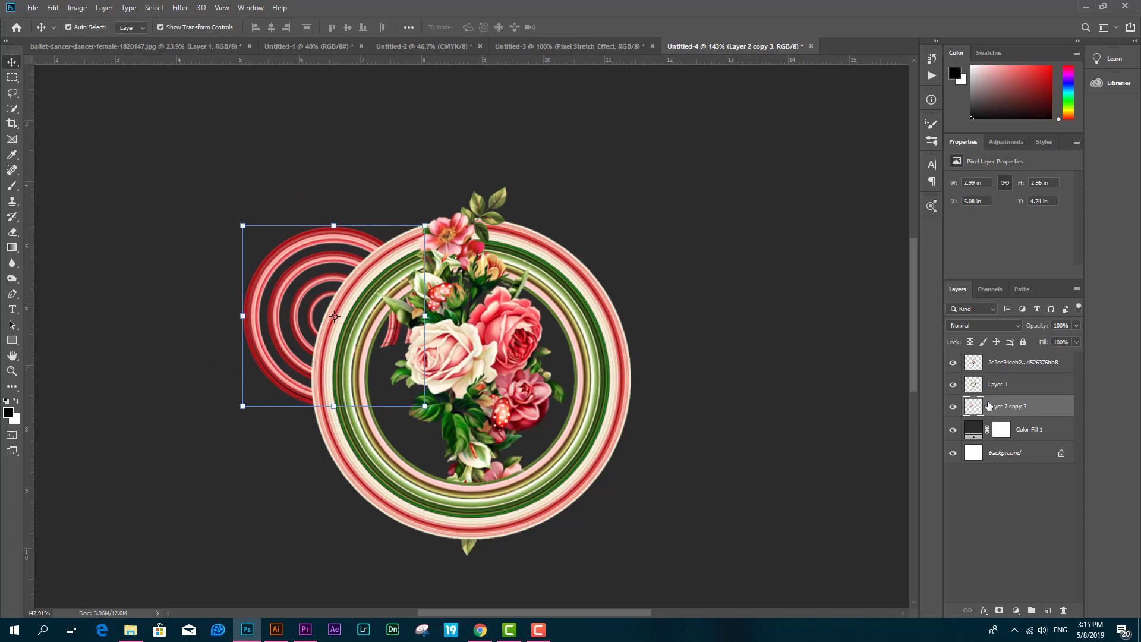
# Load the striped ring's outline from Layer 1 as an inverted selection and activate the Eraser on the red rings' layer.
pyautogui.click(975, 384)
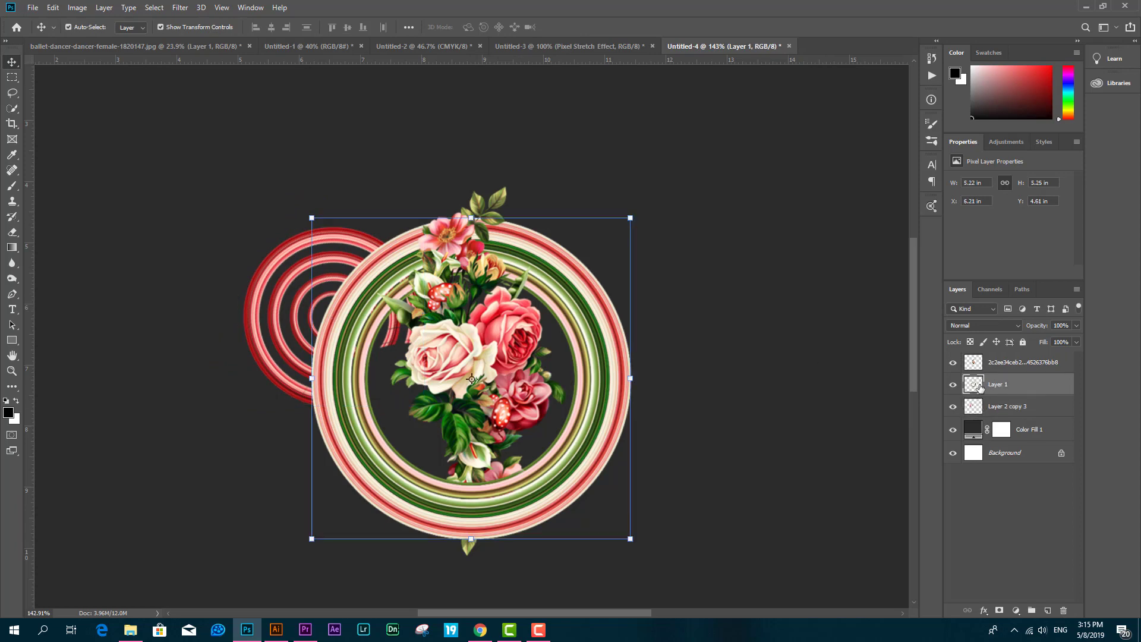
pyautogui.keyDown('ctrl'); pyautogui.click(979, 388); pyautogui.keyUp('ctrl')
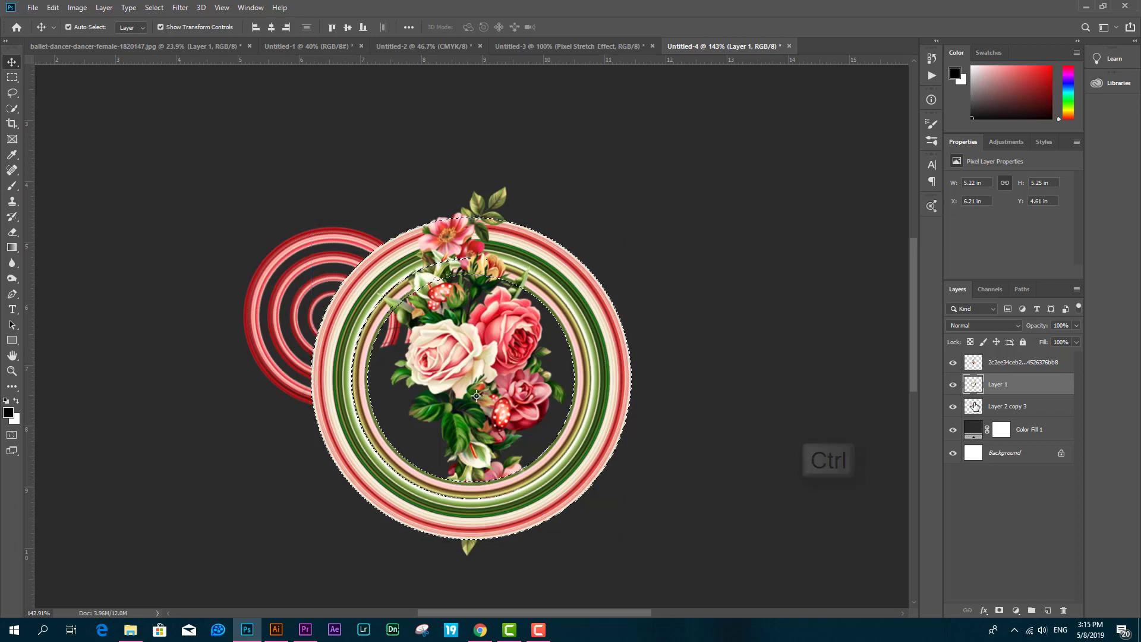
pyautogui.hotkey('ctrl', 'shift', 'i')
pyautogui.click(975, 406)
pyautogui.press('e')
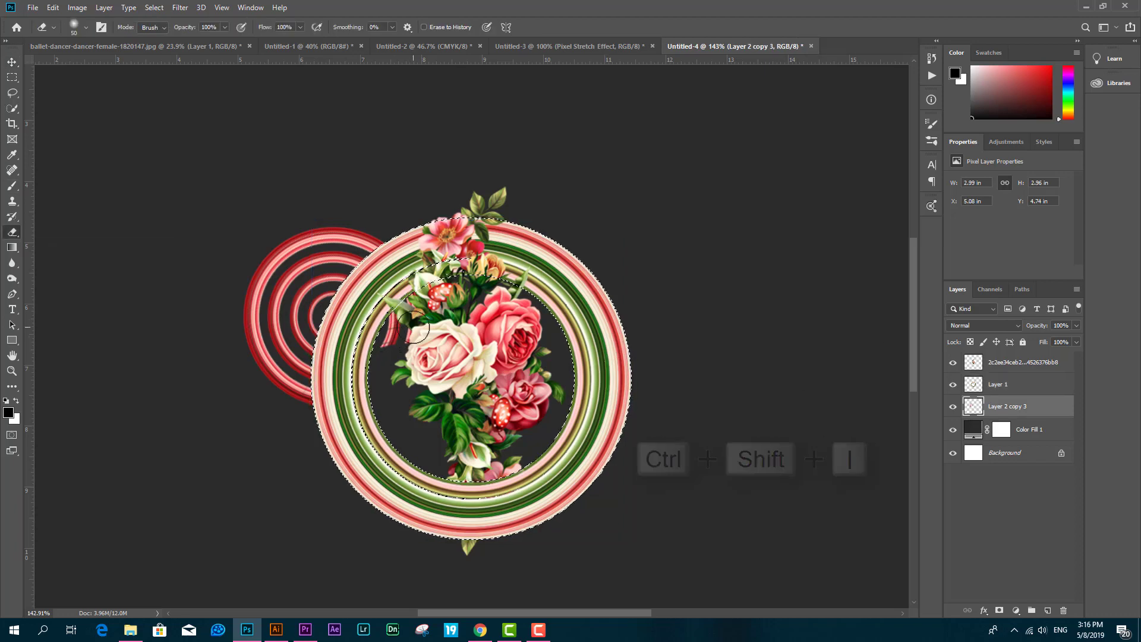
# Try to erase the red ring fragment left inside the striped ring, and undo the deselection and the erasing.
pyautogui.moveTo(414, 327); pyautogui.dragTo(400, 328)
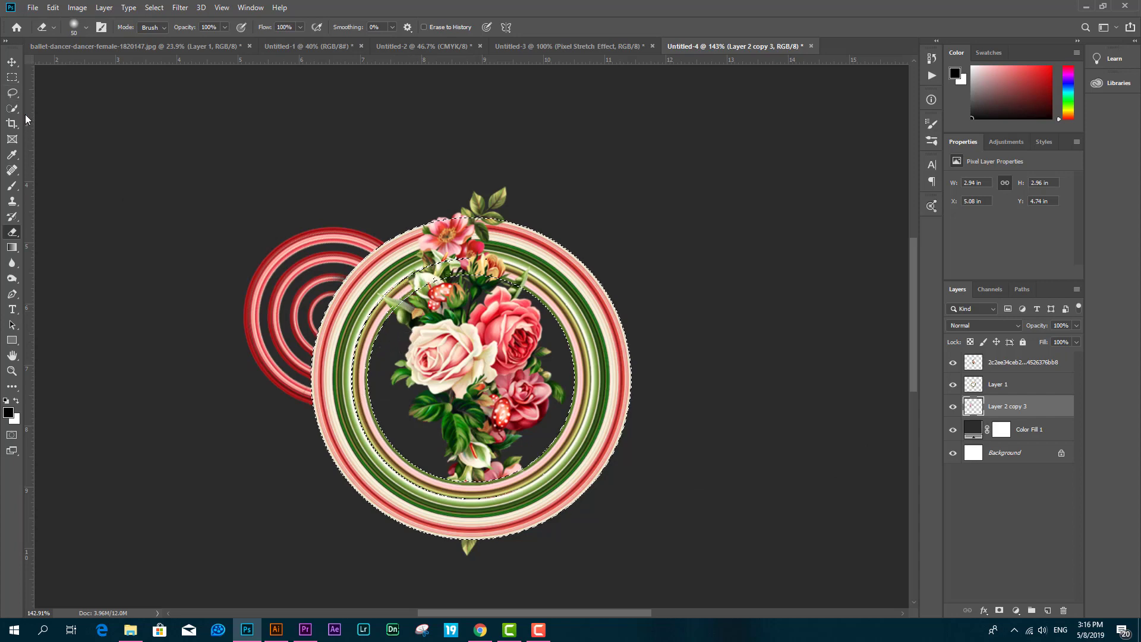
pyautogui.click(12, 77)
pyautogui.click(105, 110)
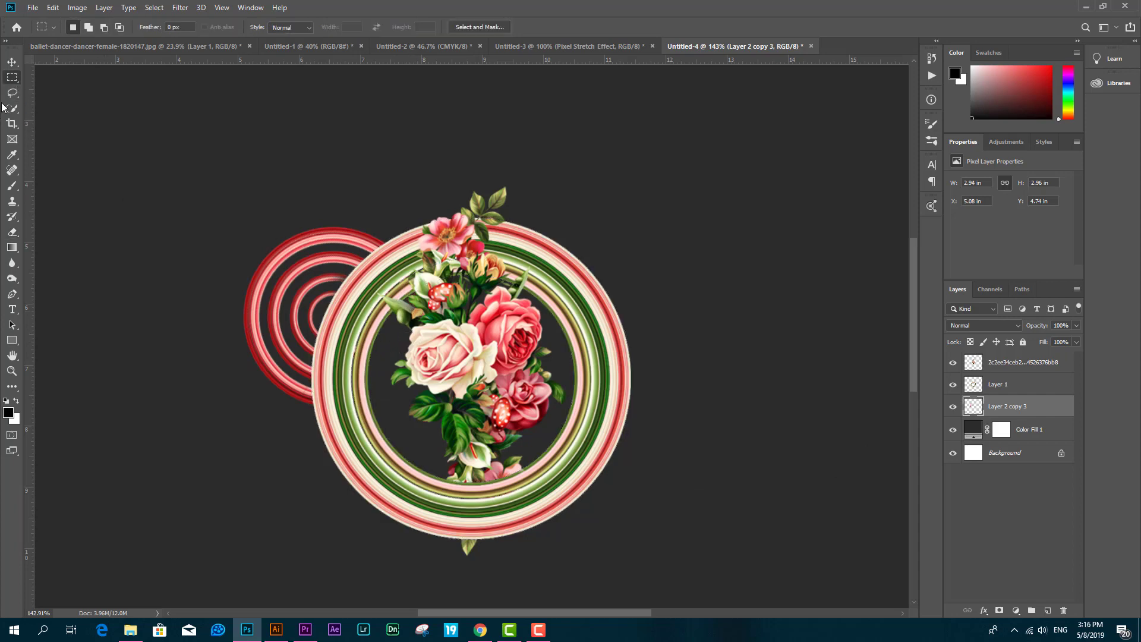
pyautogui.hotkey('ctrl', 'z')
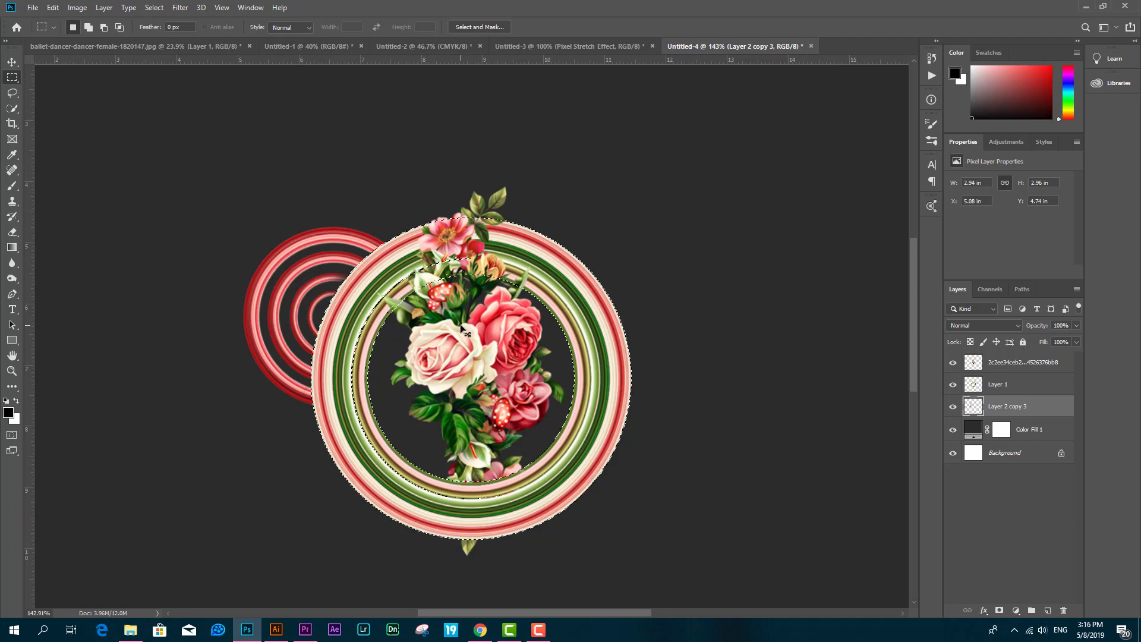
pyautogui.hotkey('ctrl', 'z')
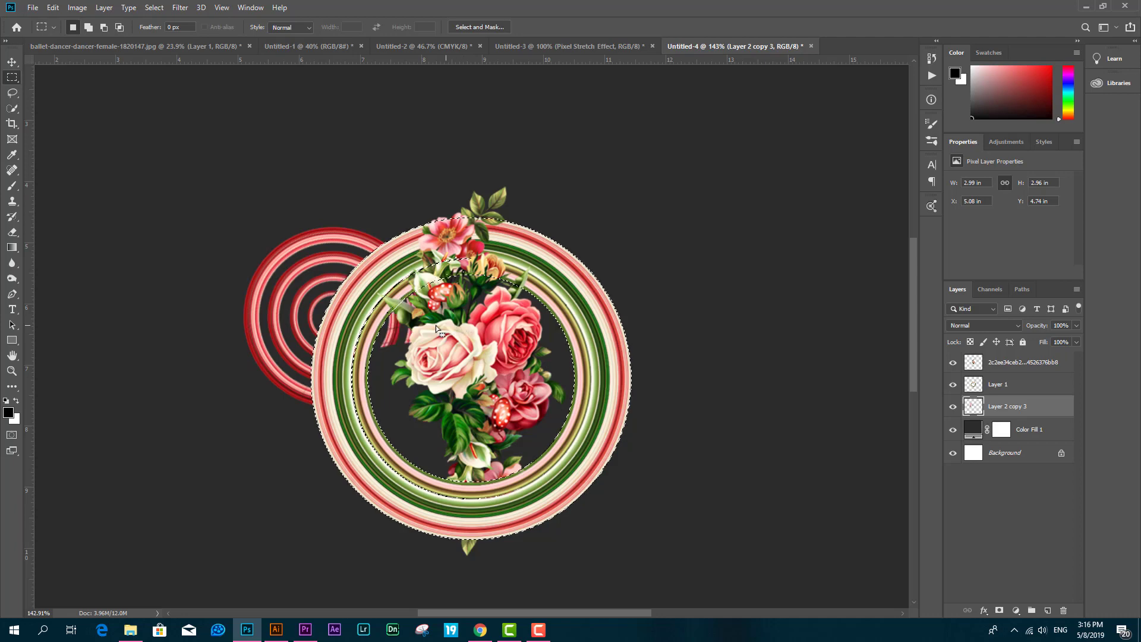
# Erase the red ring fragment left inside the striped ring on Layer 2 copy 3 with a 30 px eraser.
pyautogui.click(1000, 386)
pyautogui.click(998, 406)
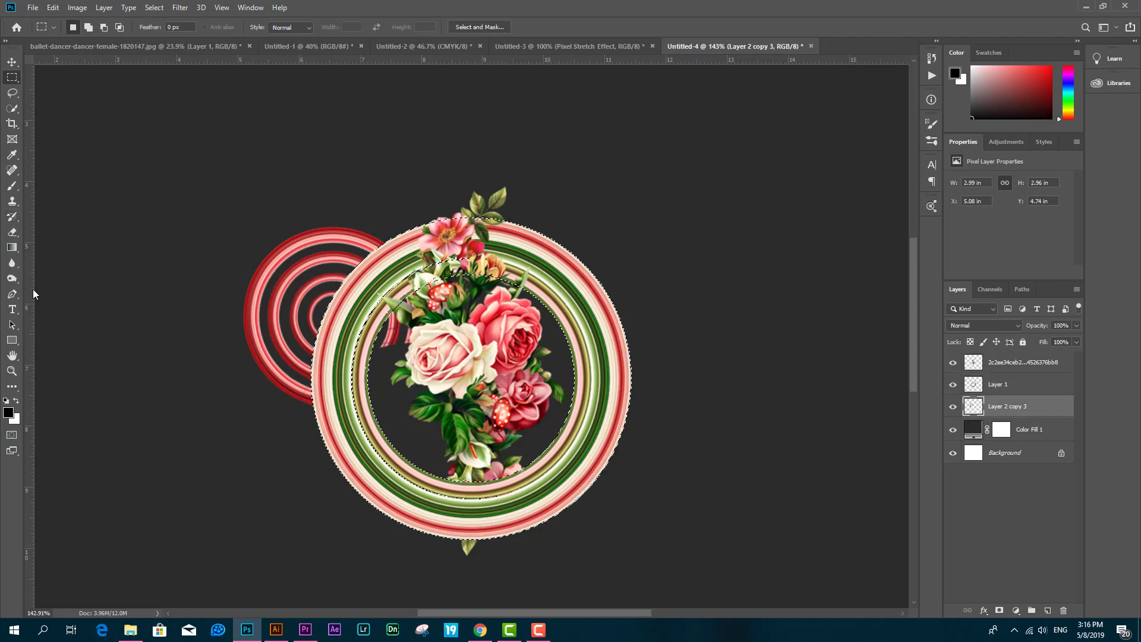
pyautogui.click(12, 186)
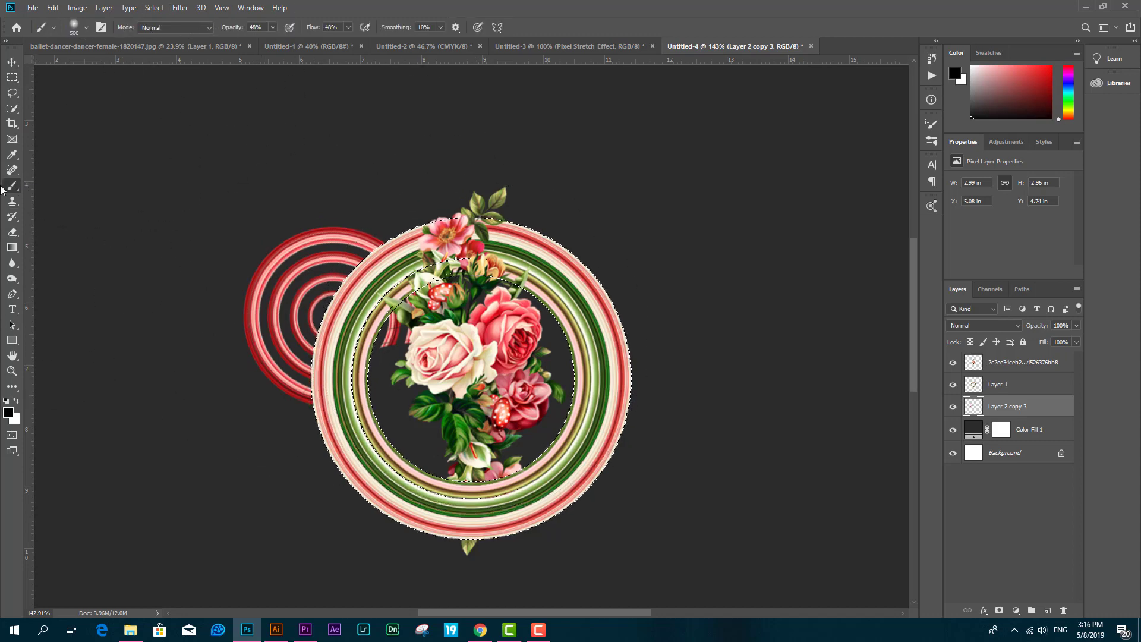
pyautogui.click(12, 232)
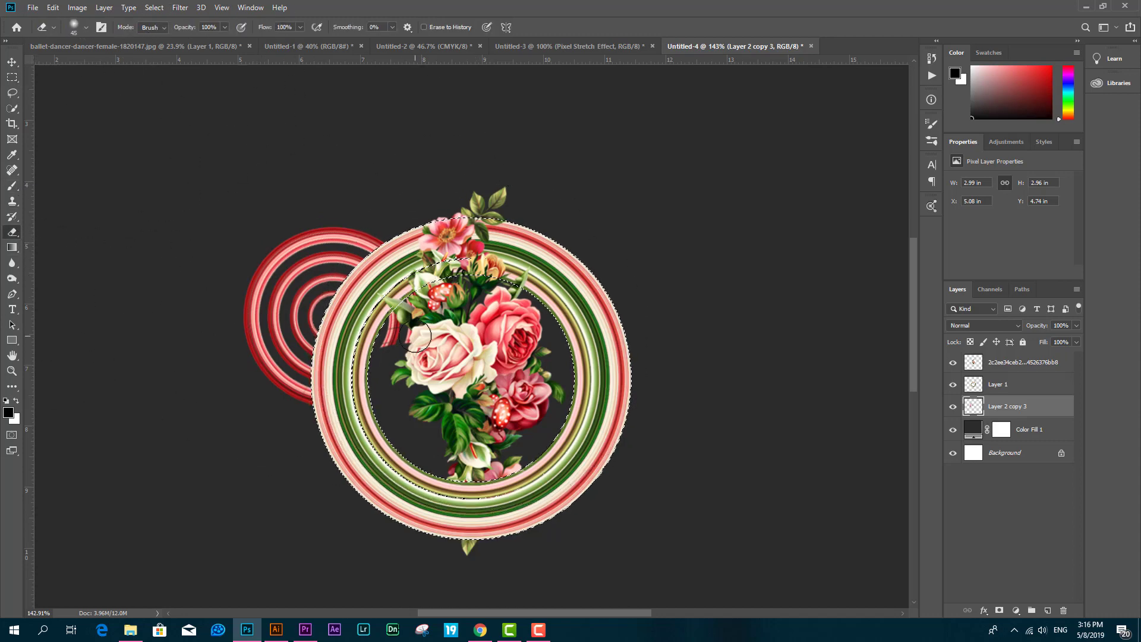
pyautogui.press('[')
pyautogui.press('[')
pyautogui.moveTo(396, 347)
pyautogui.mouseDown()
pyautogui.moveTo(416, 290)
pyautogui.moveTo(402, 327)
pyautogui.mouseUp()
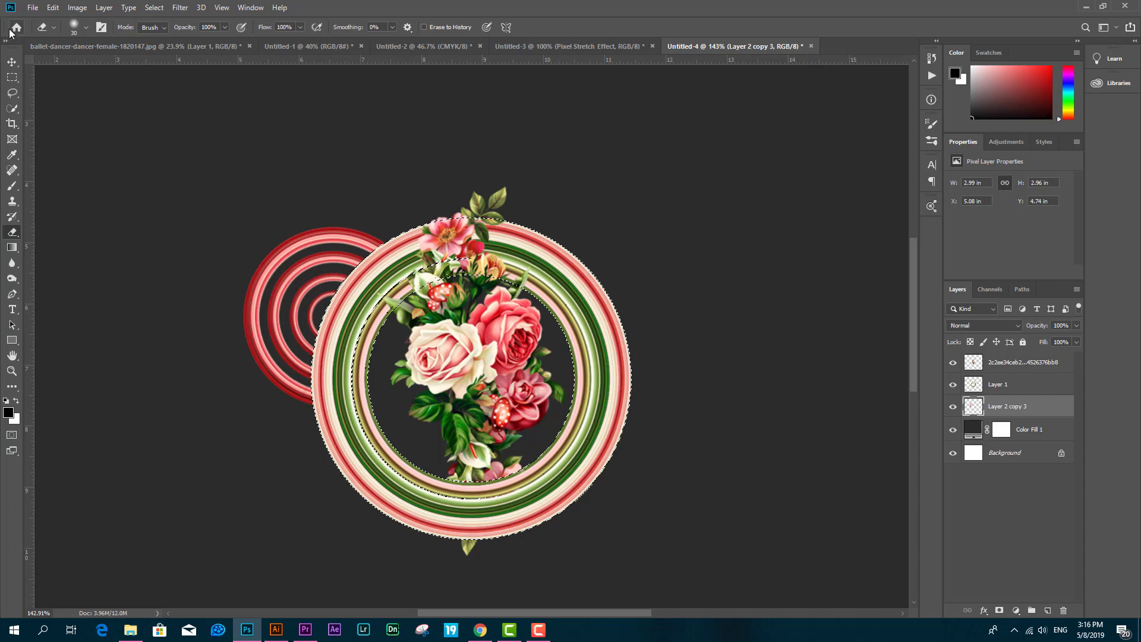
# Move the red rings slightly right, to X 5.25 in, further behind the striped ring.
pyautogui.click(11, 63)
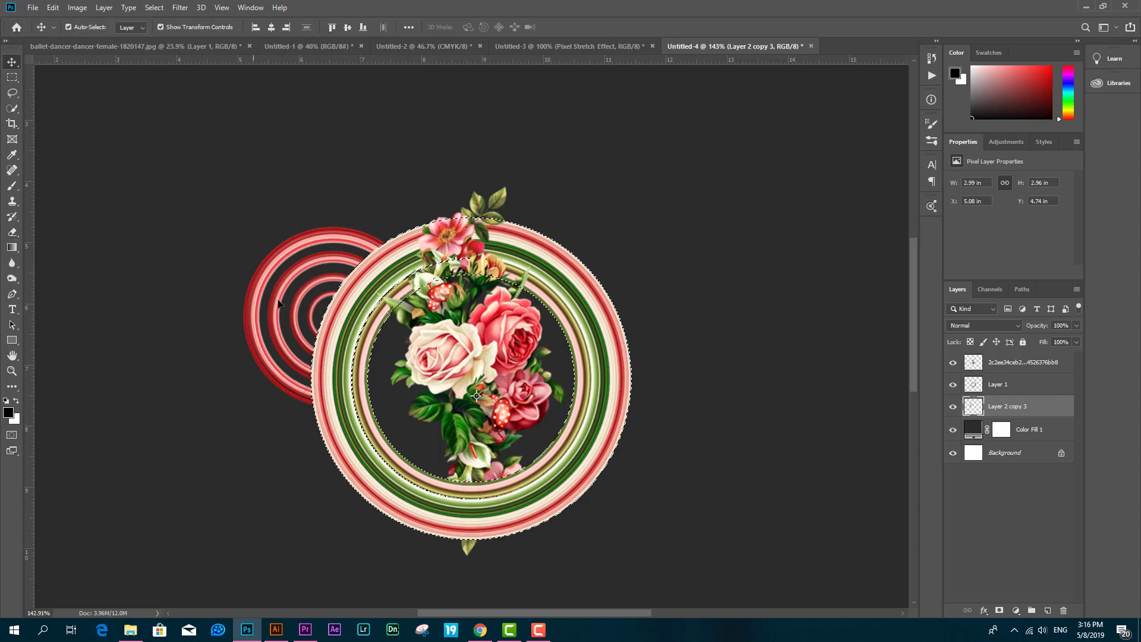
pyautogui.click(288, 352)
pyautogui.moveTo(287, 352); pyautogui.dragTo(298, 352)
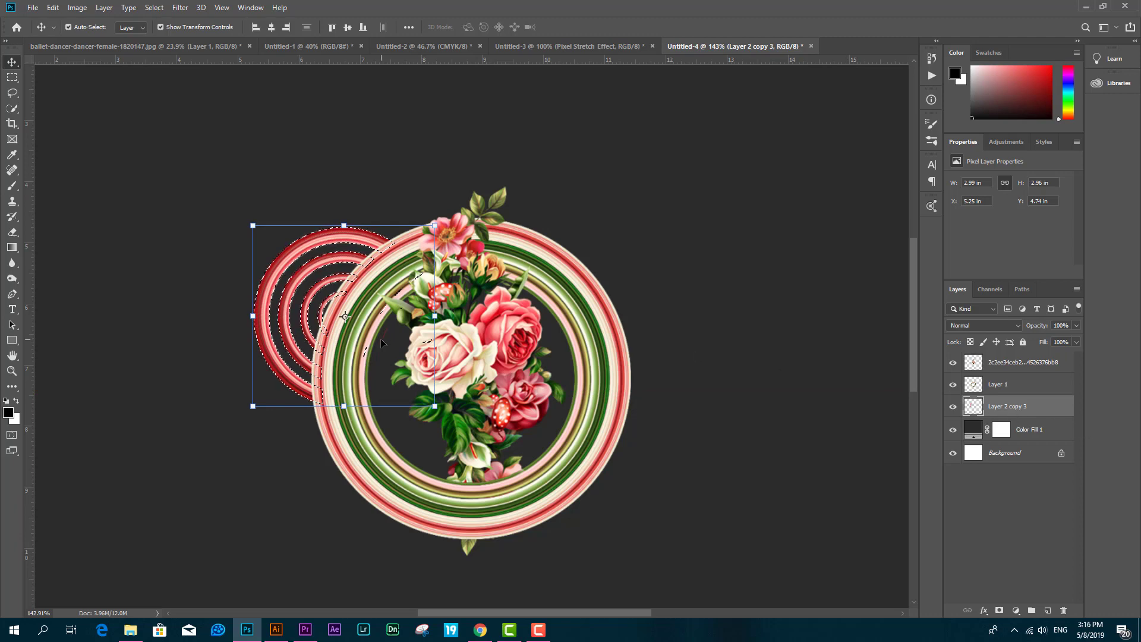
pyautogui.click(975, 387)
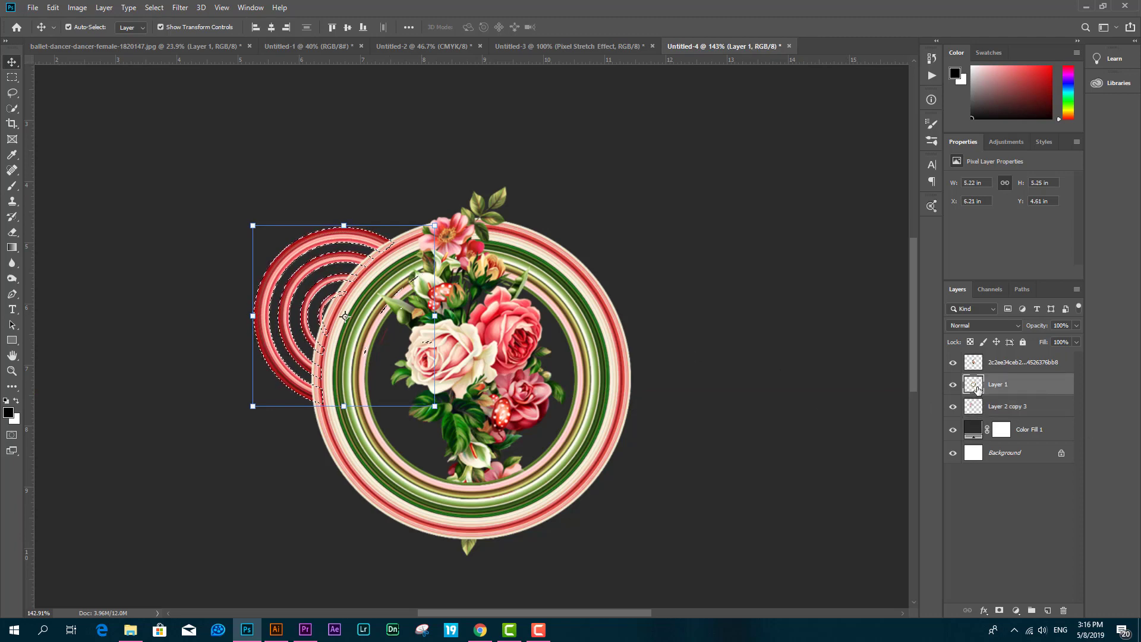
pyautogui.keyDown('ctrl'); pyautogui.click(977, 389); pyautogui.keyUp('ctrl')
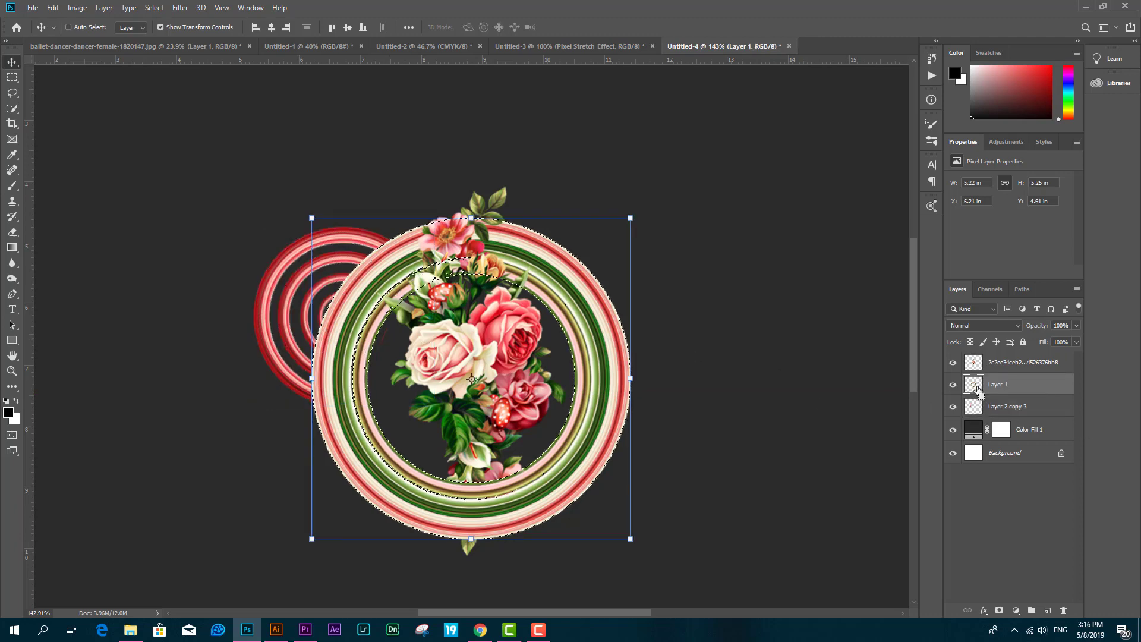
pyautogui.click(12, 237)
pyautogui.click(85, 27)
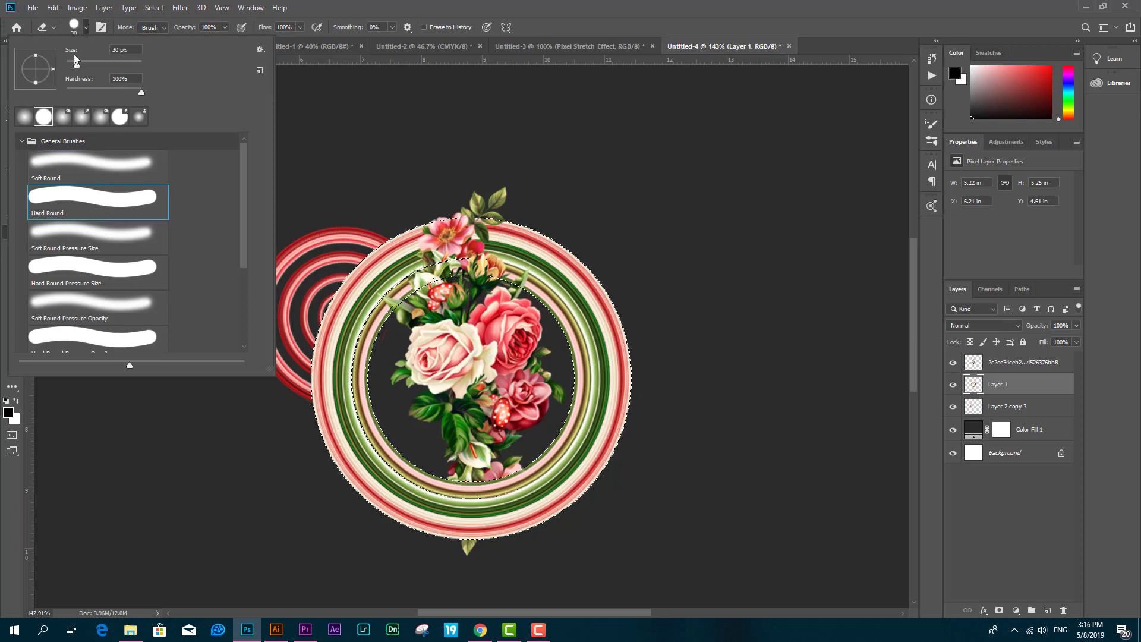
pyautogui.click(84, 29)
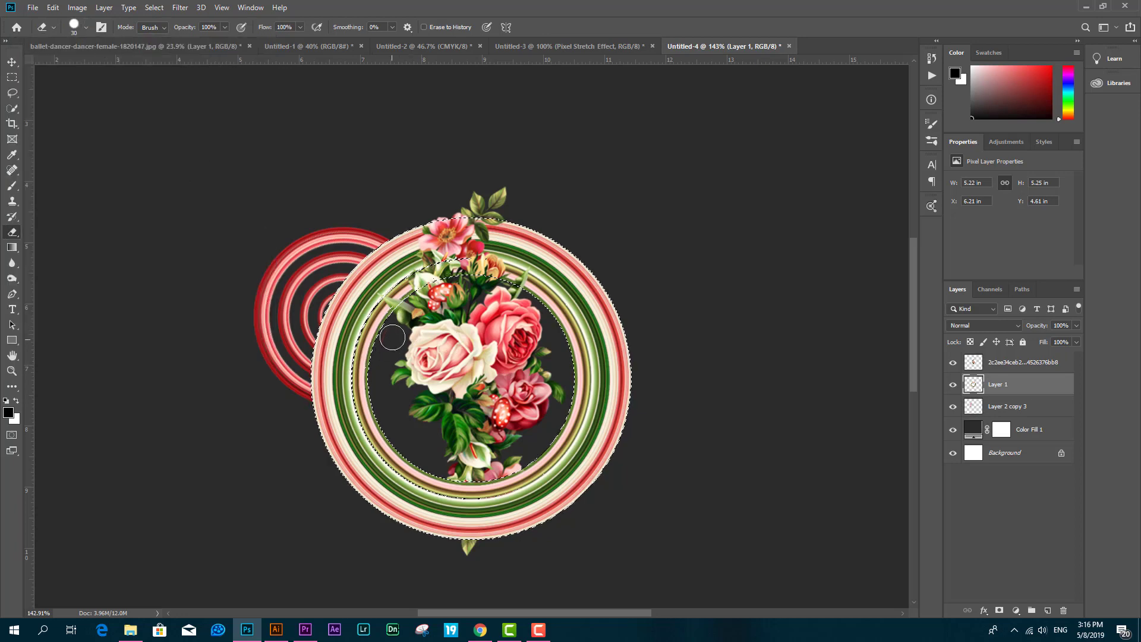
pyautogui.click(975, 406)
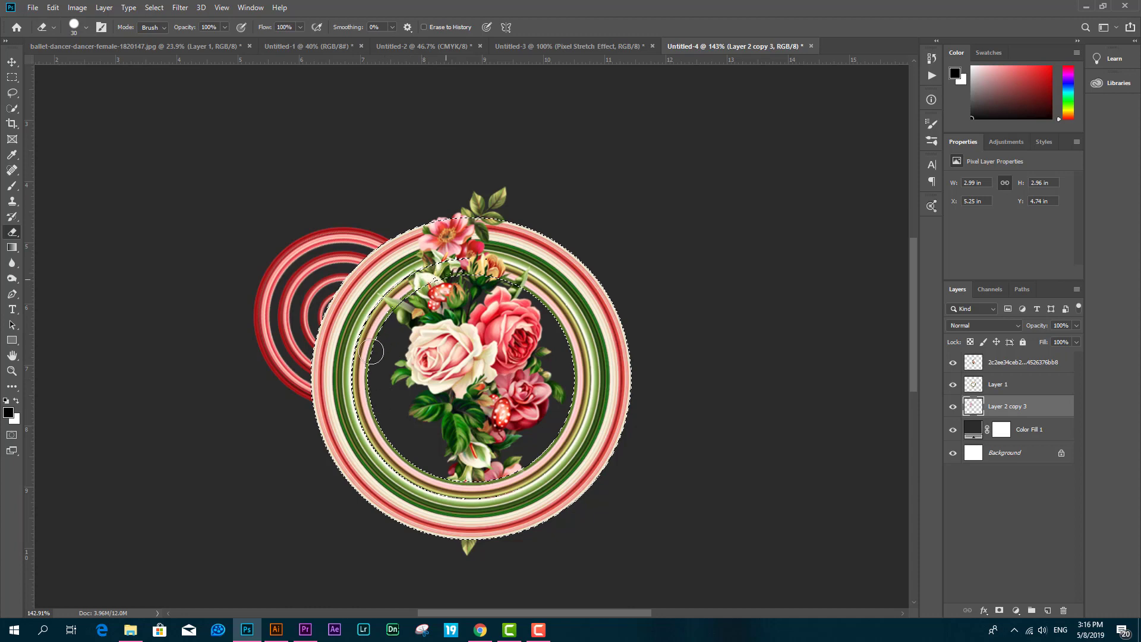
# Deselect, and add a new layer above Layer 2 copy 3 as a clipping mask on the red rings.
pyautogui.hotkey('ctrl', 'd')
pyautogui.click(12, 78)
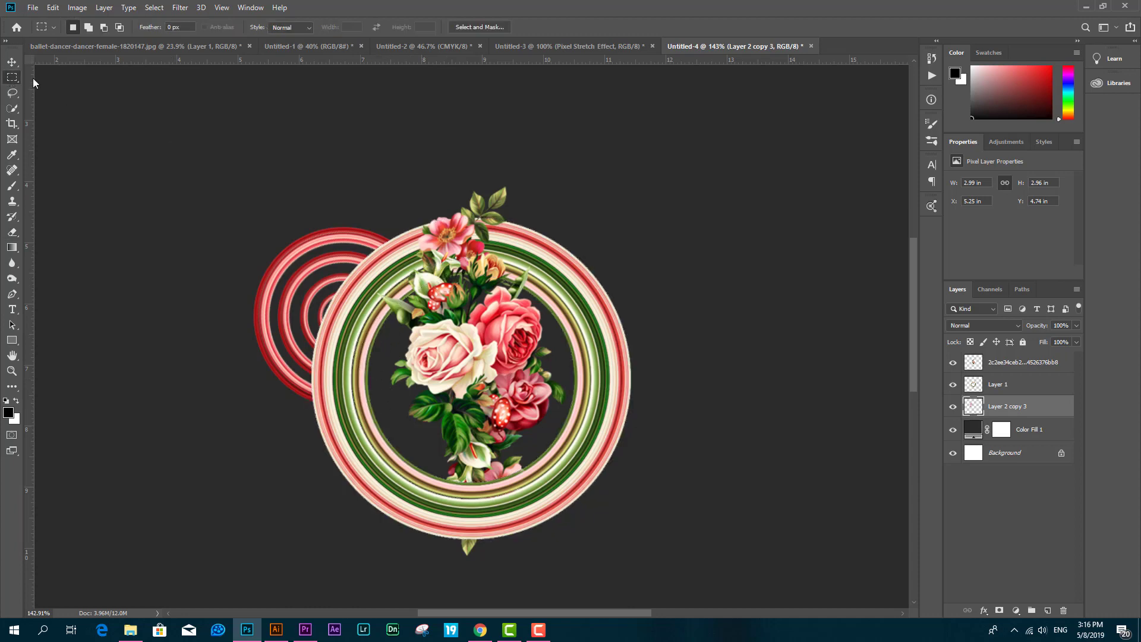
pyautogui.press('v')
pyautogui.click(1010, 428)
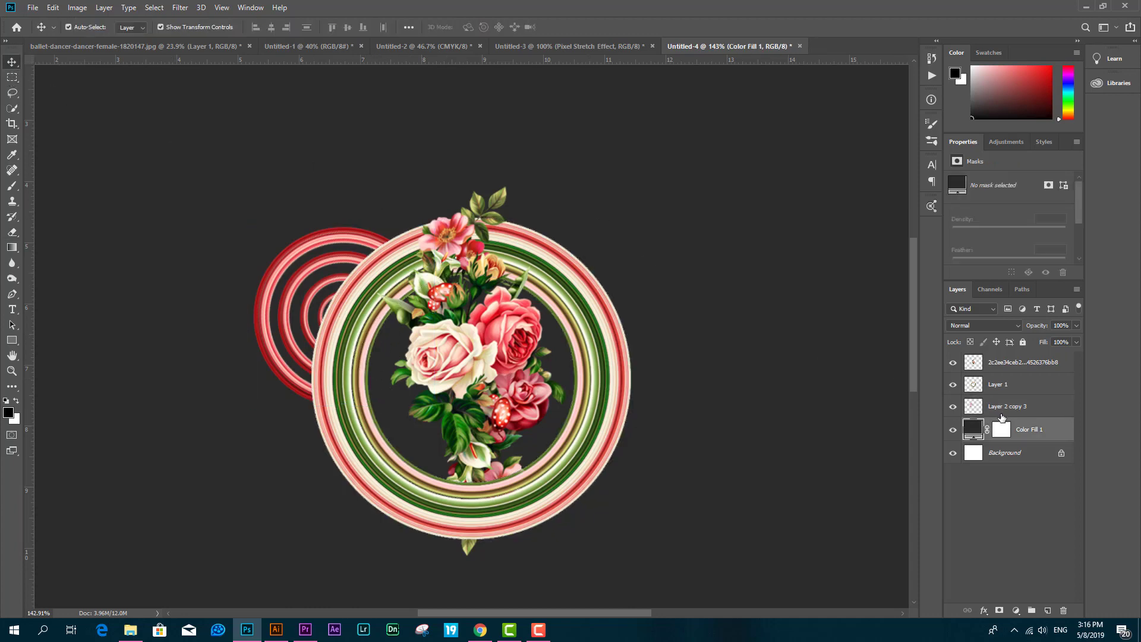
pyautogui.click(1012, 408)
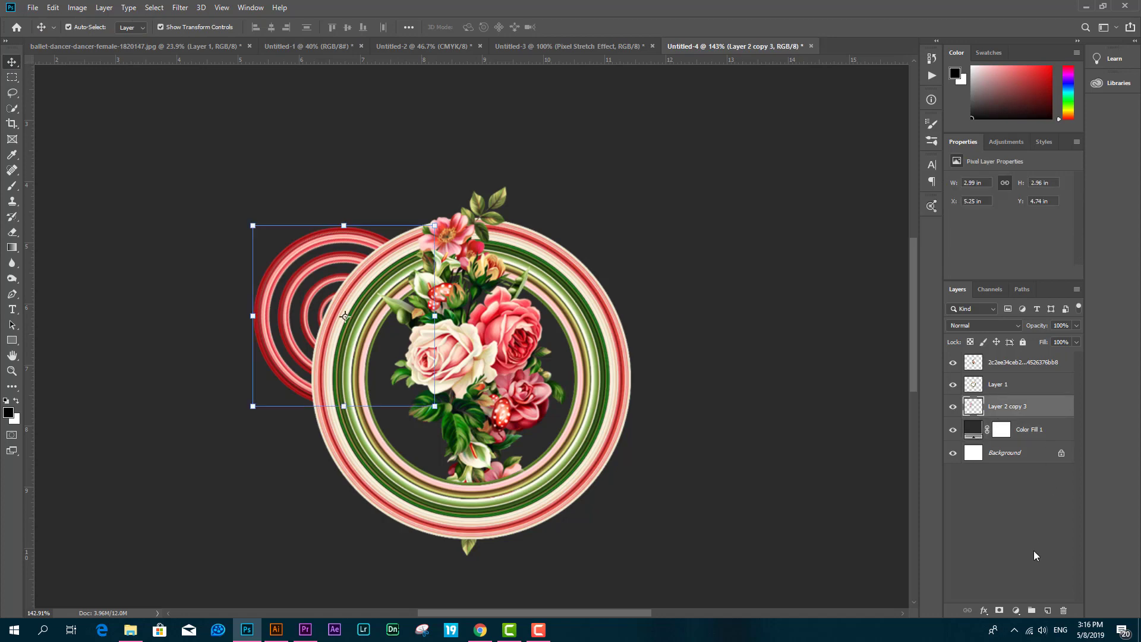
pyautogui.keyDown('alt'); pyautogui.click(1048, 611); pyautogui.keyUp('alt')
pyautogui.click(666, 187)
pyautogui.keyDown('alt'); pyautogui.click(1020, 414); pyautogui.keyUp('alt')
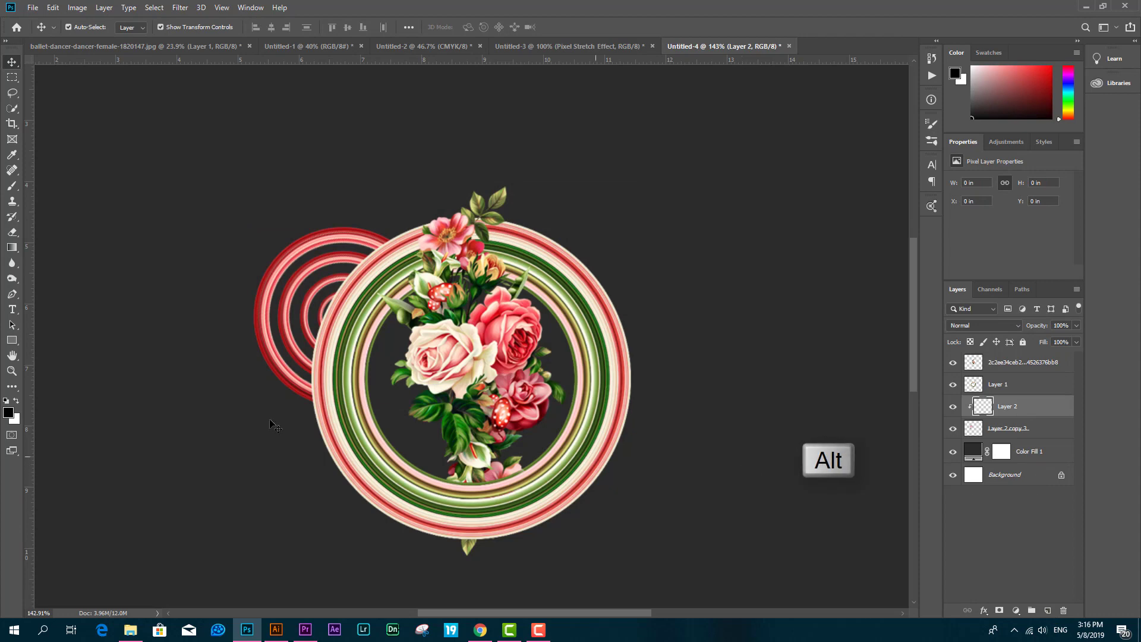
# Paint black shading with a 175 px soft brush at 48% opacity where the red rings pass behind the striped ring.
pyautogui.click(8, 412)
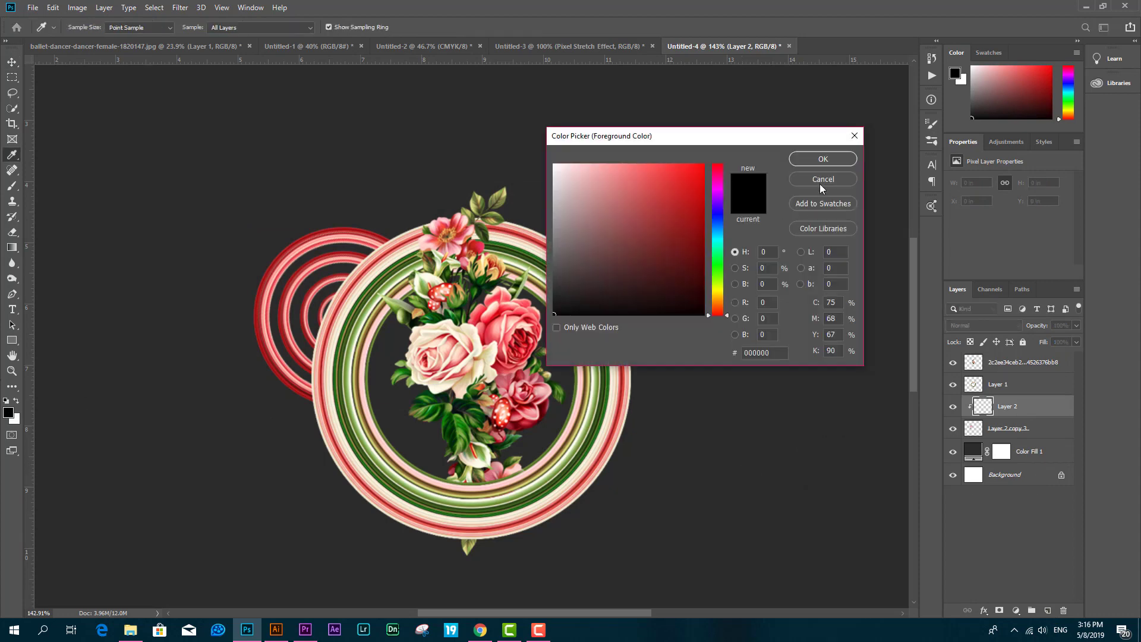
pyautogui.click(822, 159)
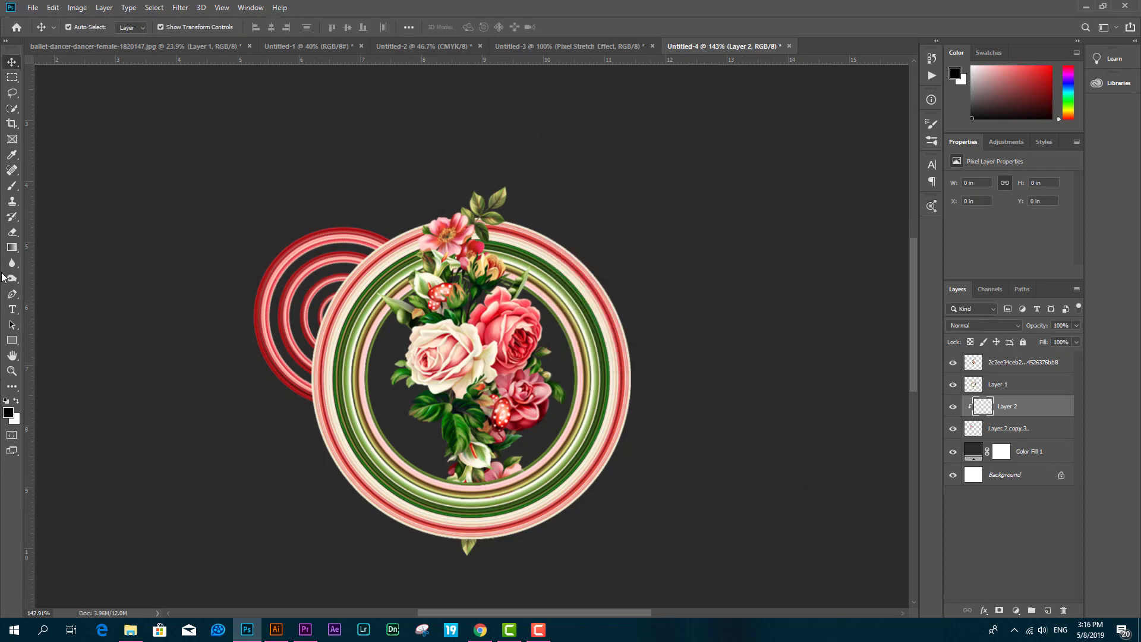
pyautogui.click(13, 188)
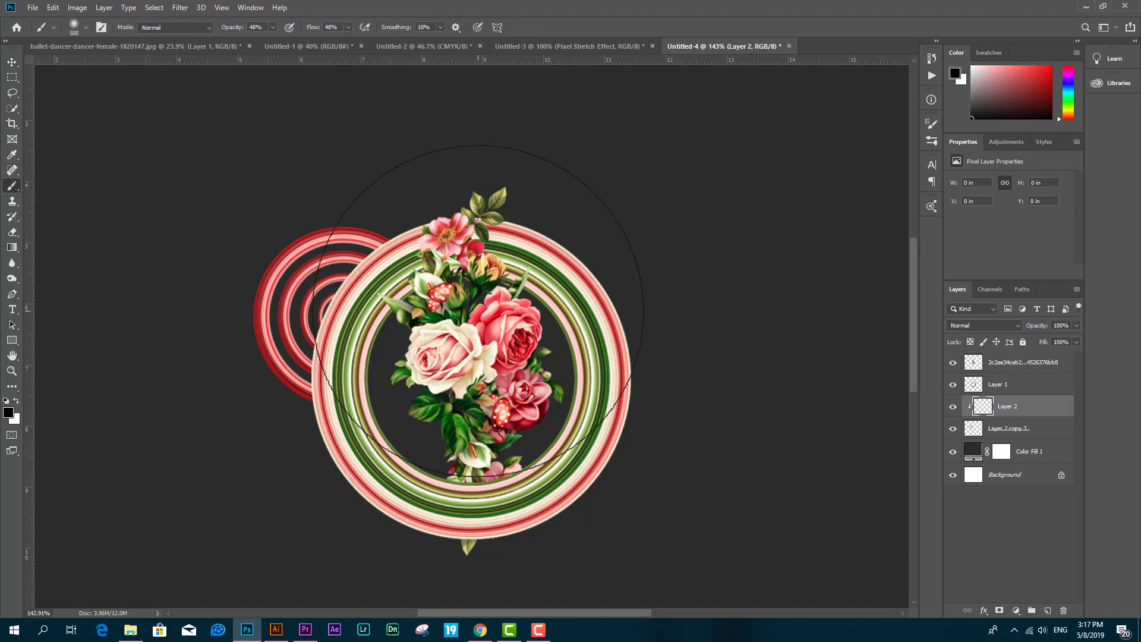
pyautogui.press('[')
pyautogui.press('[')
pyautogui.press('[')
pyautogui.press('[')
pyautogui.press('[')
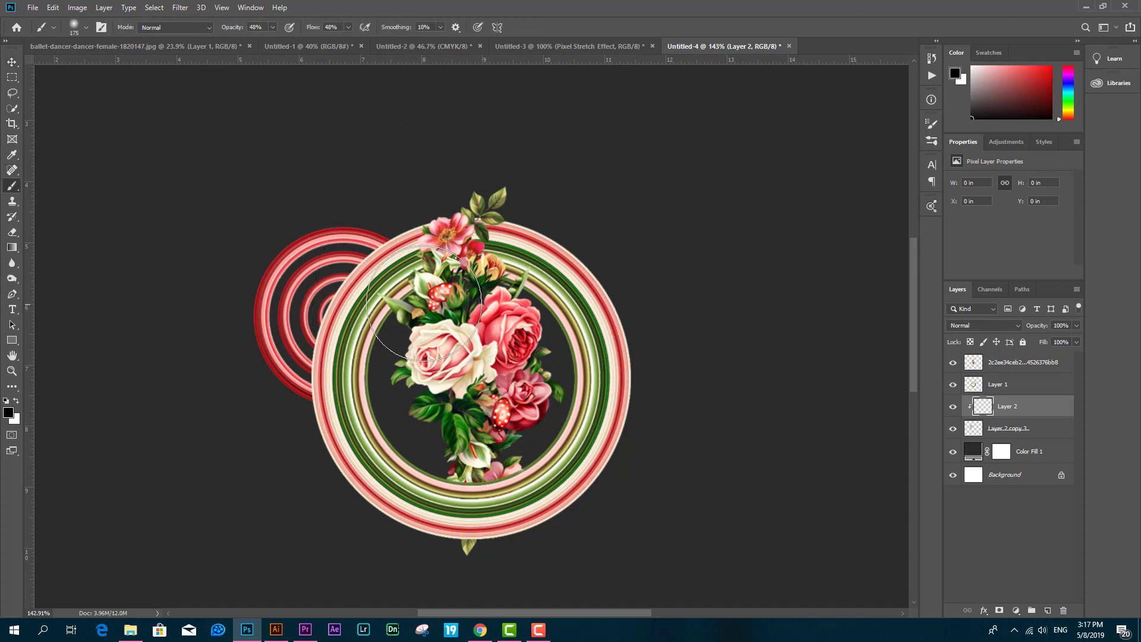
pyautogui.click(397, 301)
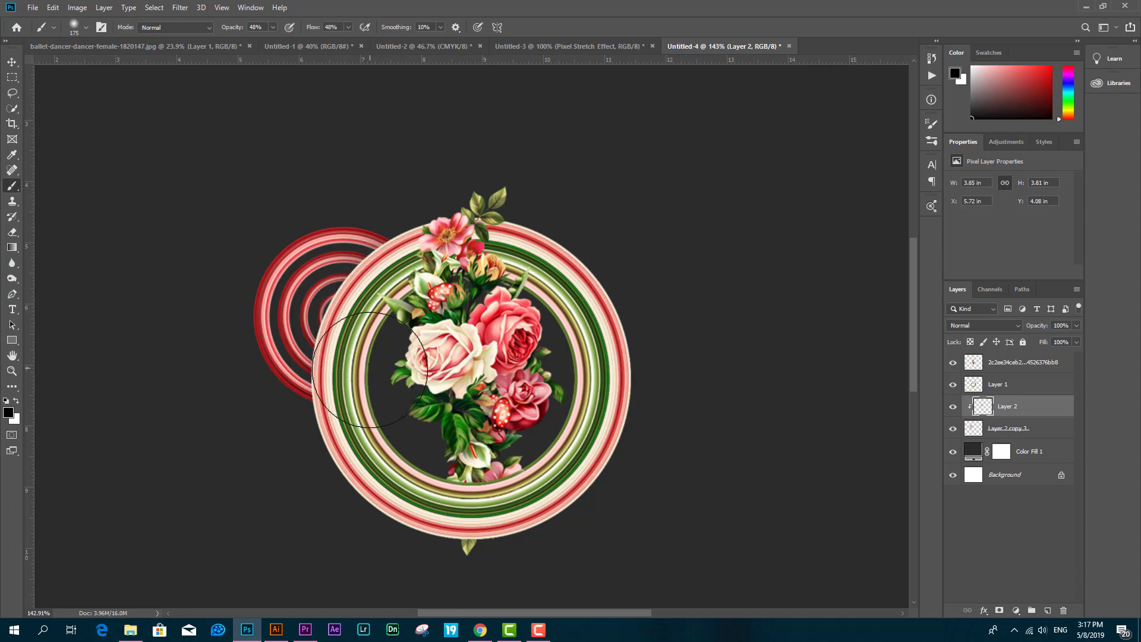
pyautogui.moveTo(367, 394)
pyautogui.mouseDown()
pyautogui.moveTo(396, 312)
pyautogui.moveTo(373, 344)
pyautogui.moveTo(398, 309)
pyautogui.moveTo(369, 384)
pyautogui.moveTo(410, 309)
pyautogui.mouseUp()
# Try the Multiply blend mode on the red rings' shadow layer and return the layer to Normal.
pyautogui.click(986, 325)
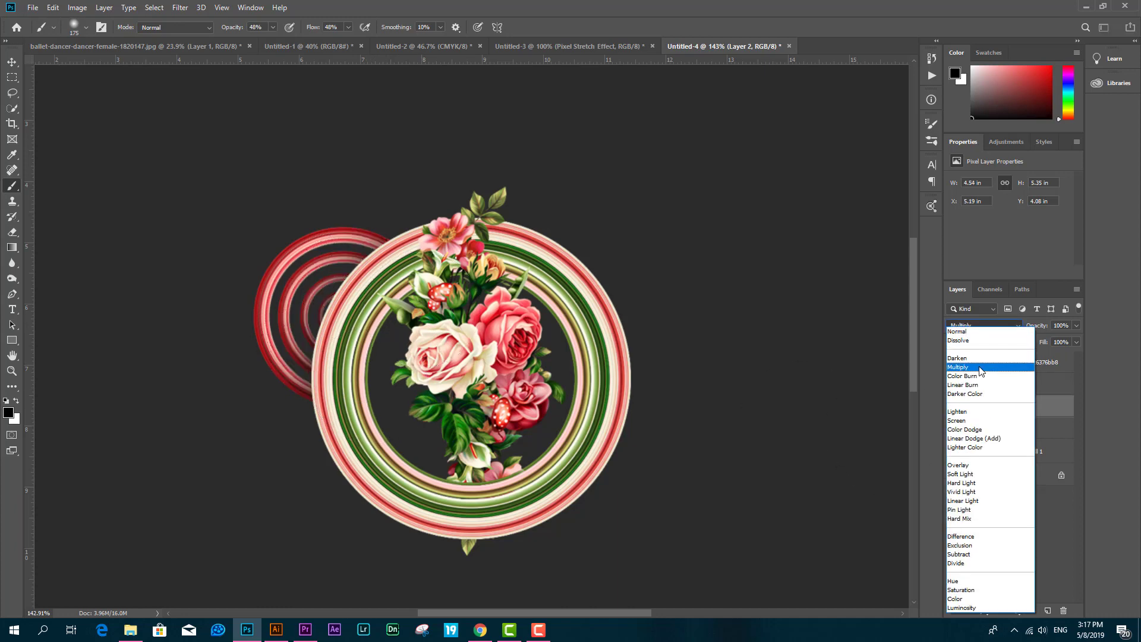
pyautogui.click(977, 369)
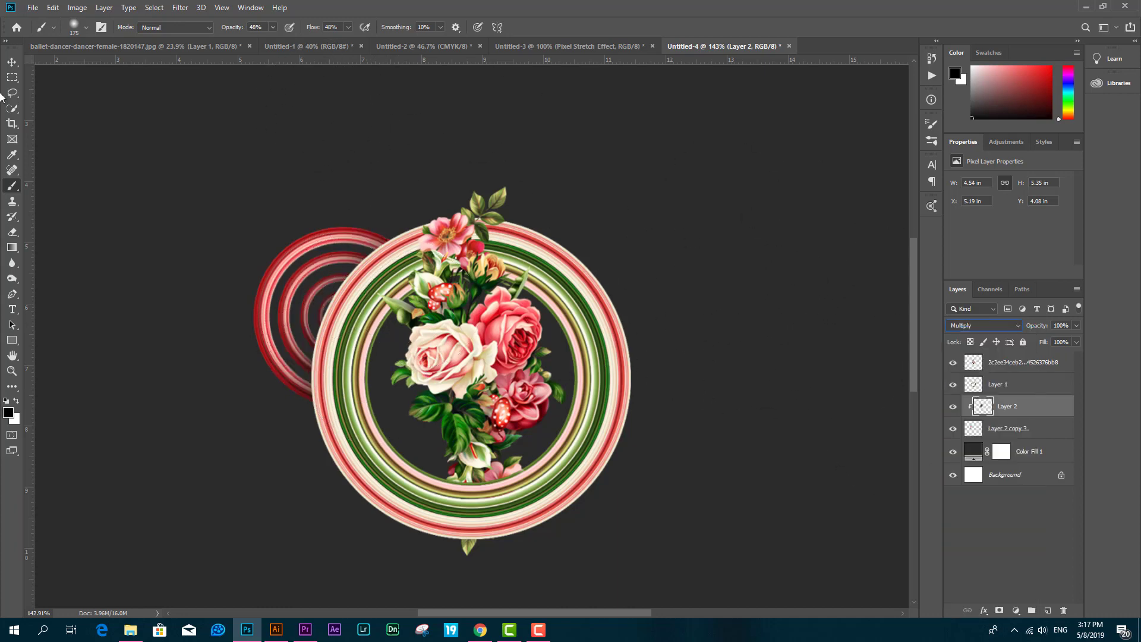
pyautogui.click(12, 62)
pyautogui.click(450, 323)
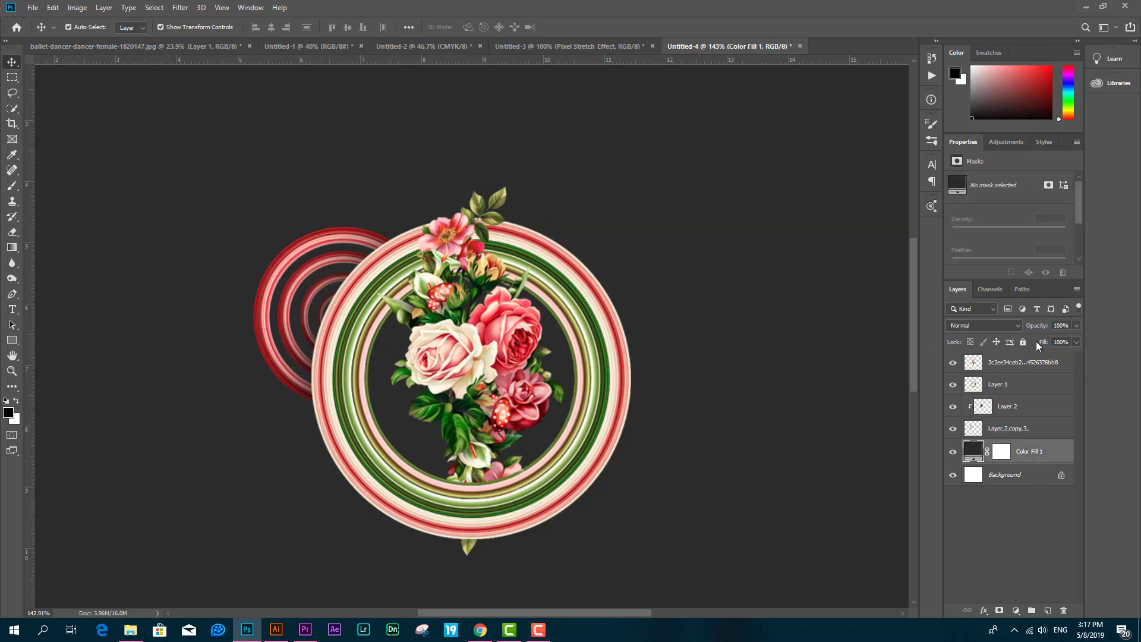
pyautogui.click(1013, 428)
pyautogui.click(1007, 406)
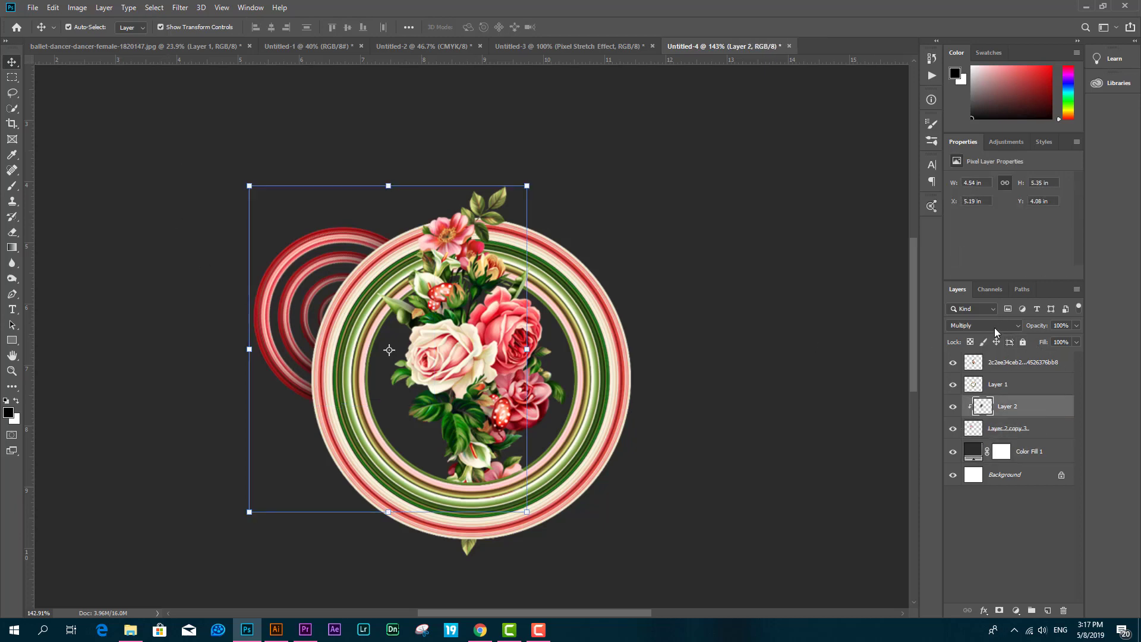
pyautogui.click(994, 327)
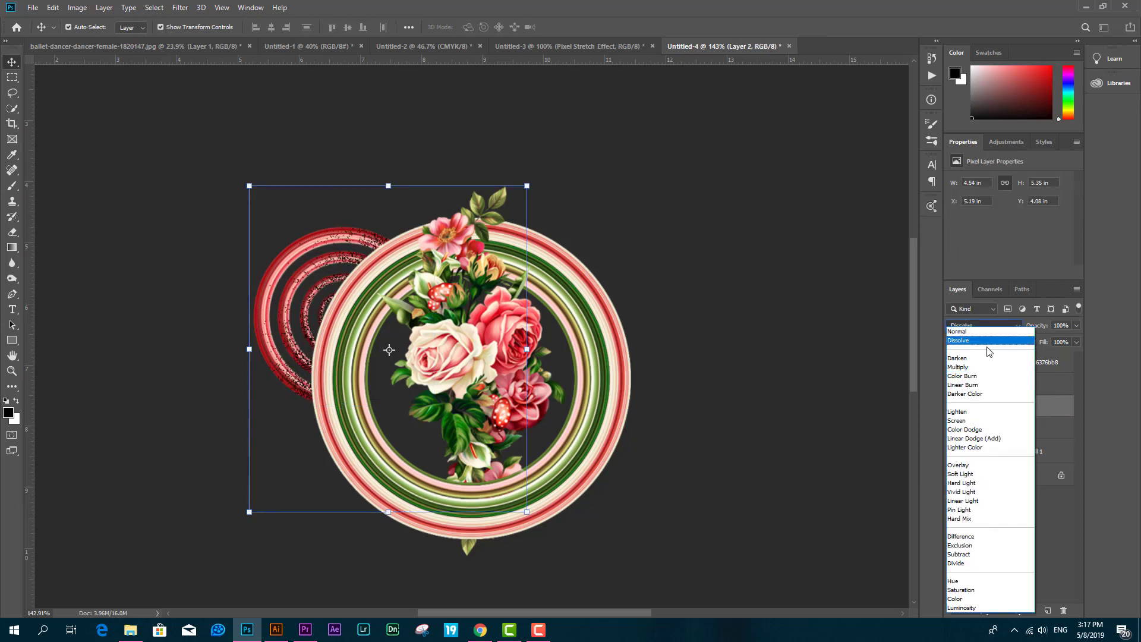
pyautogui.click(920, 350)
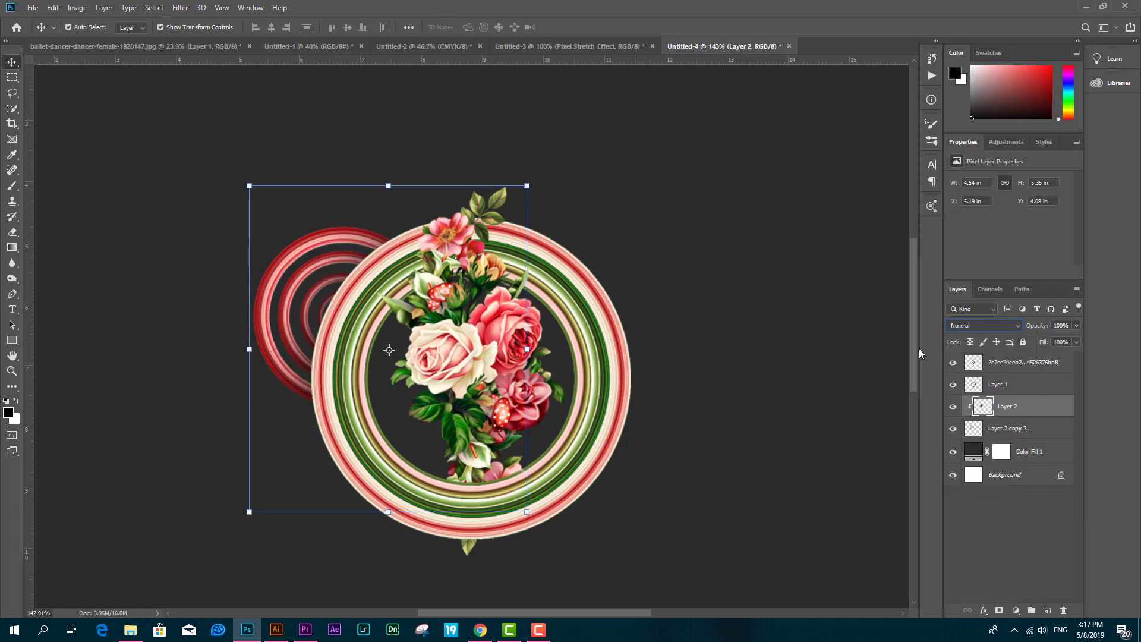
# Add a new layer clipped to the striped ring and paint 175 px soft black shading on it behind the upper flowers.
pyautogui.click(750, 288)
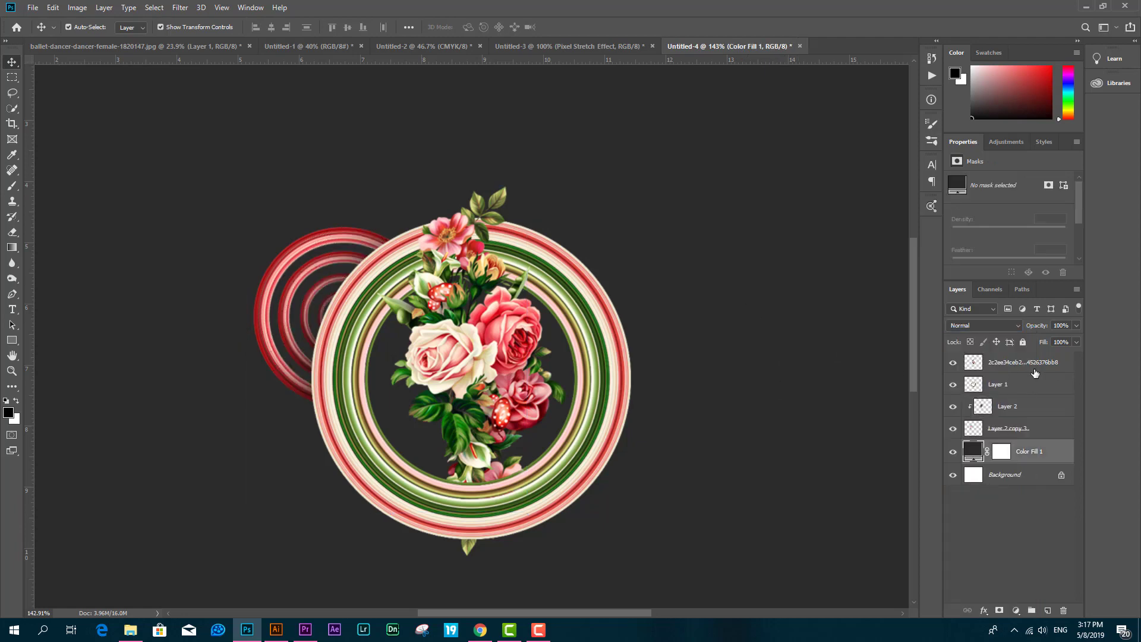
pyautogui.click(460, 280)
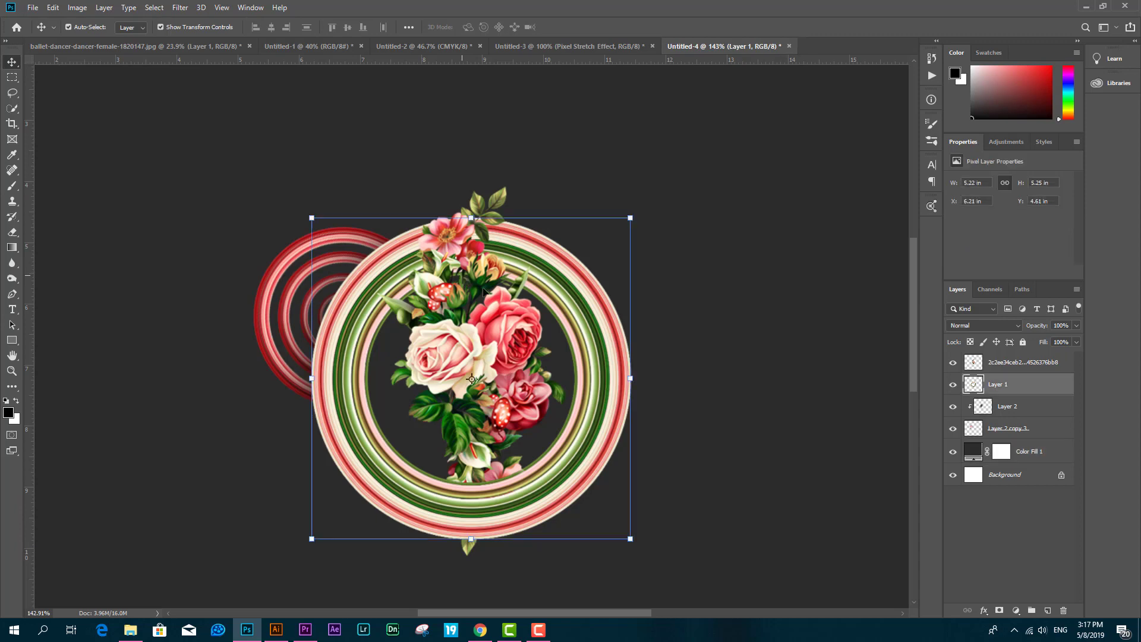
pyautogui.click(1016, 368)
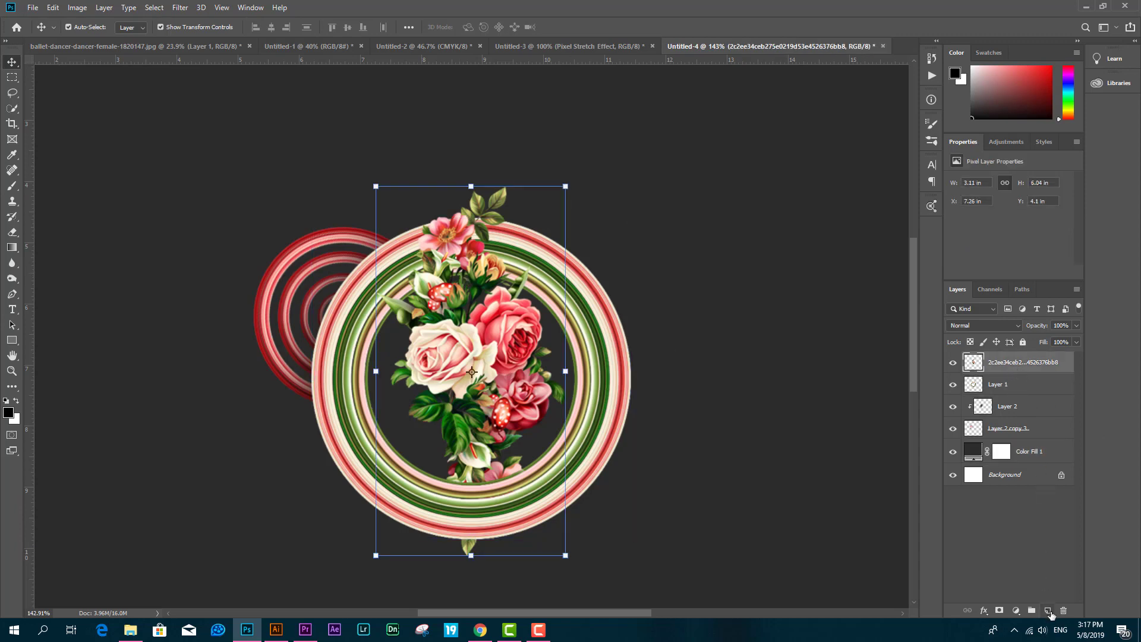
pyautogui.click(1009, 392)
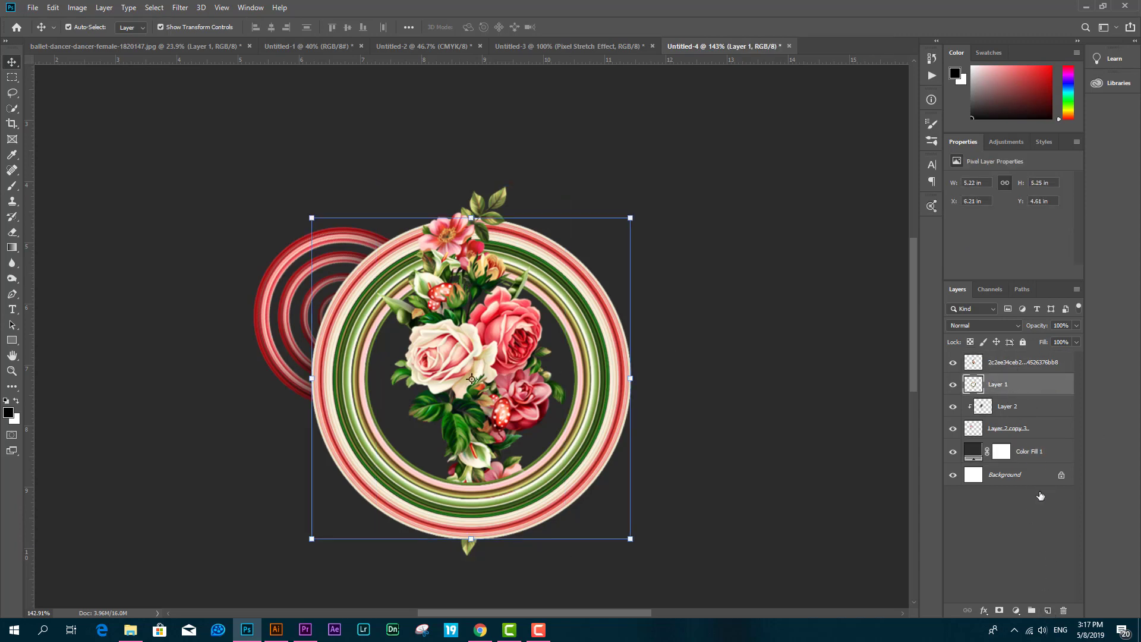
pyautogui.click(1050, 614)
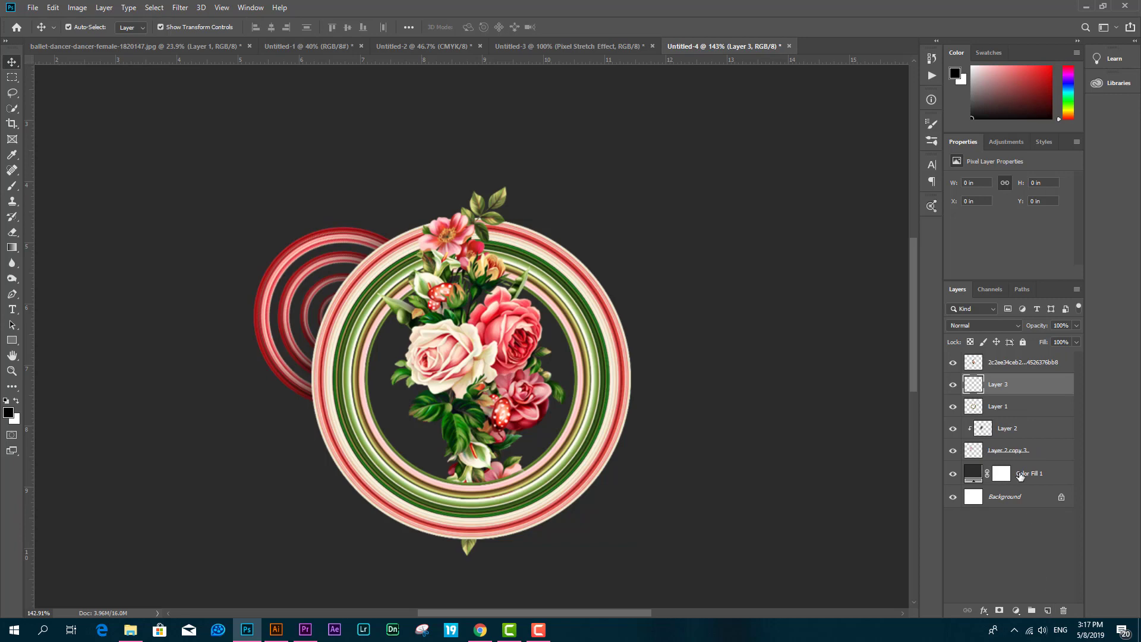
pyautogui.keyDown('alt'); pyautogui.click(1026, 396); pyautogui.keyUp('alt')
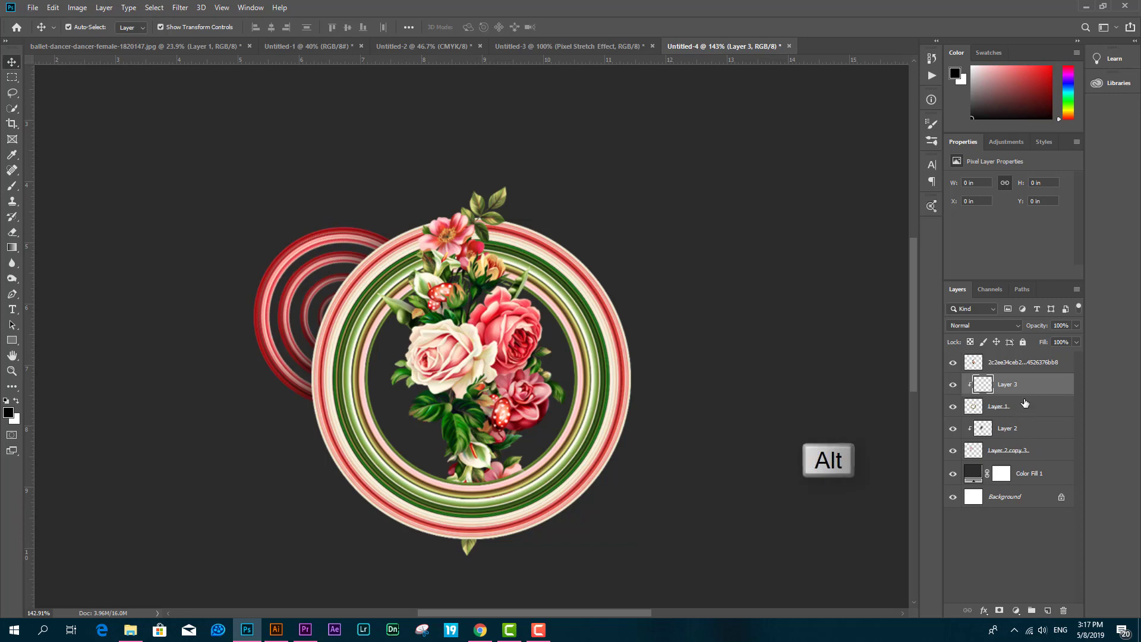
pyautogui.click(12, 187)
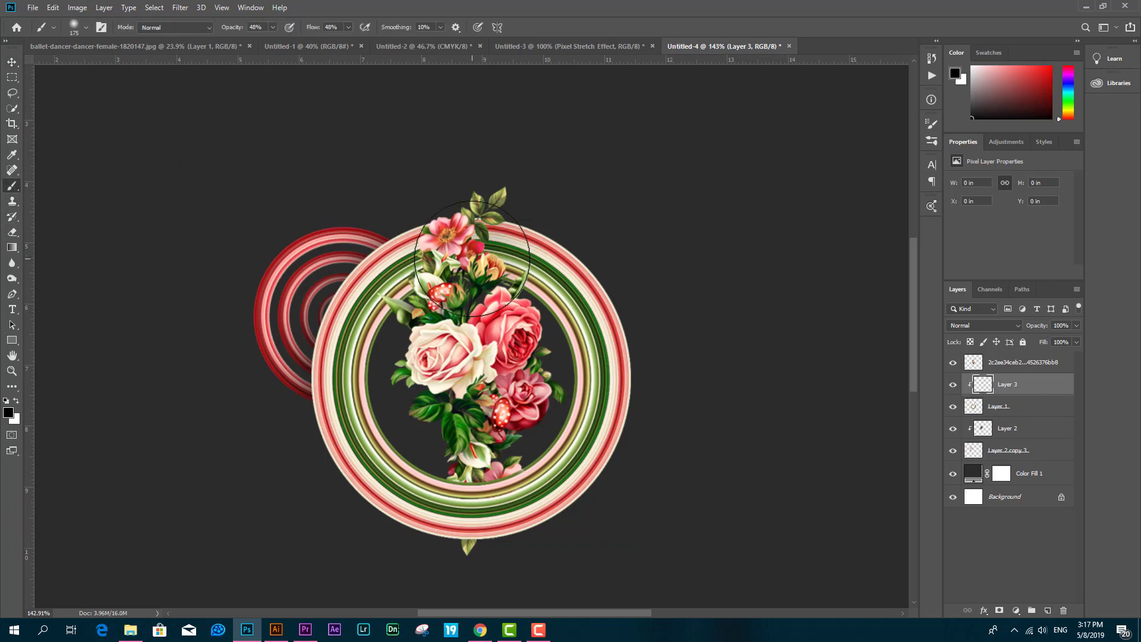
pyautogui.moveTo(473, 259)
pyautogui.mouseDown()
pyautogui.moveTo(464, 249)
pyautogui.moveTo(460, 274)
pyautogui.moveTo(416, 309)
pyautogui.moveTo(452, 339)
pyautogui.moveTo(458, 291)
pyautogui.moveTo(479, 405)
pyautogui.mouseUp()
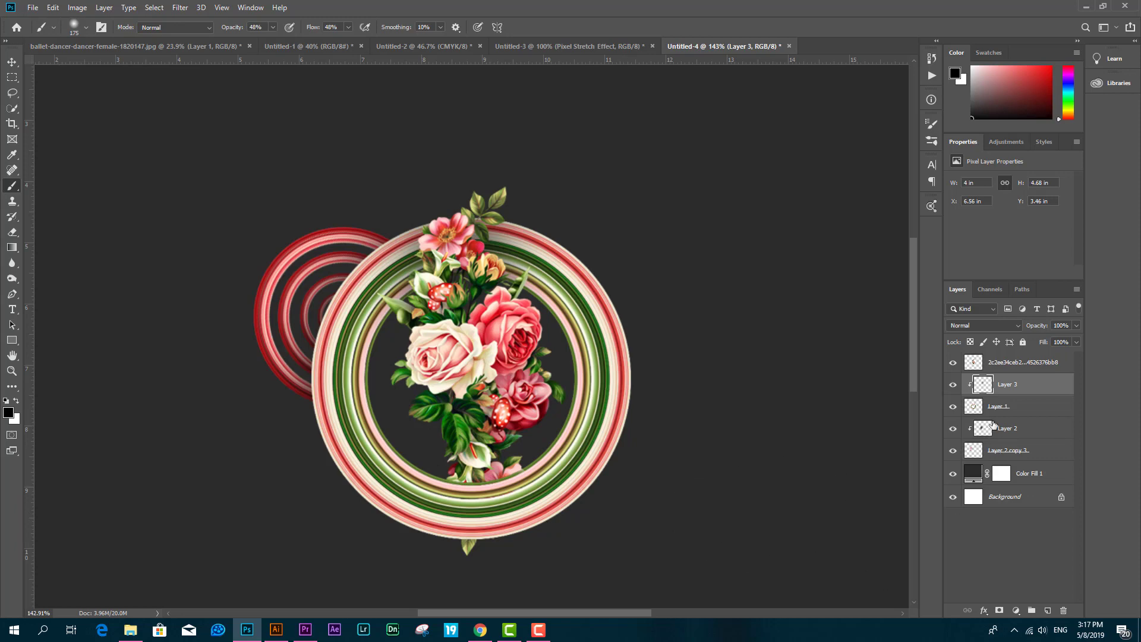
# Add a new layer clipped to the flower layer and paint soft black shading on the lower flowers and stem with the 175 px brush.
pyautogui.click(1002, 369)
pyautogui.click(1048, 611)
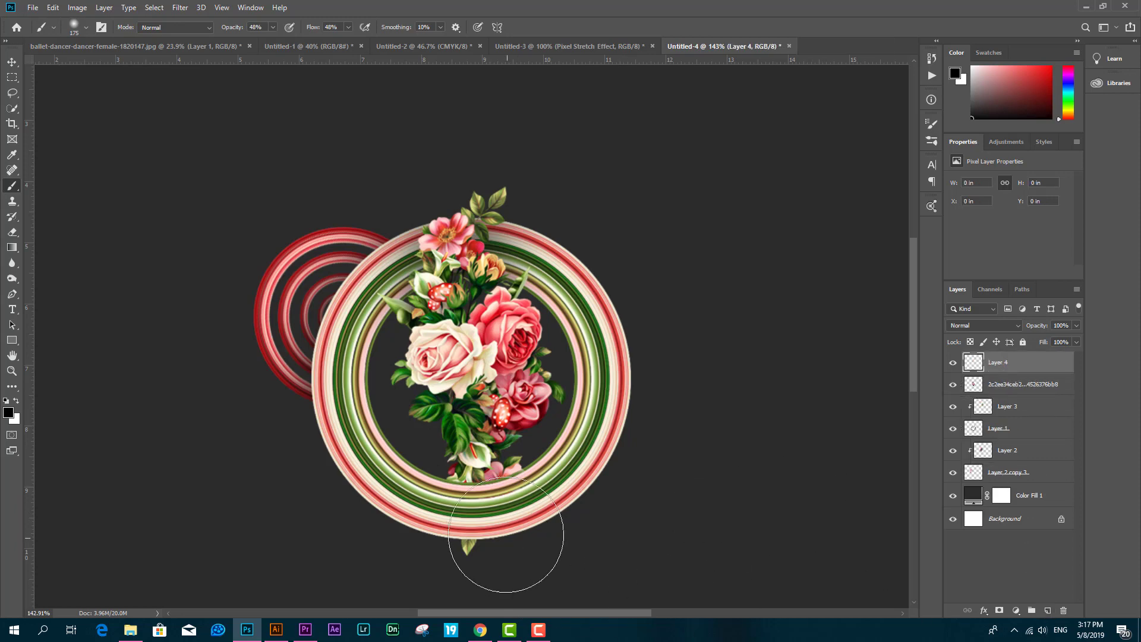
pyautogui.keyDown('alt'); pyautogui.click(1021, 377); pyautogui.keyUp('alt')
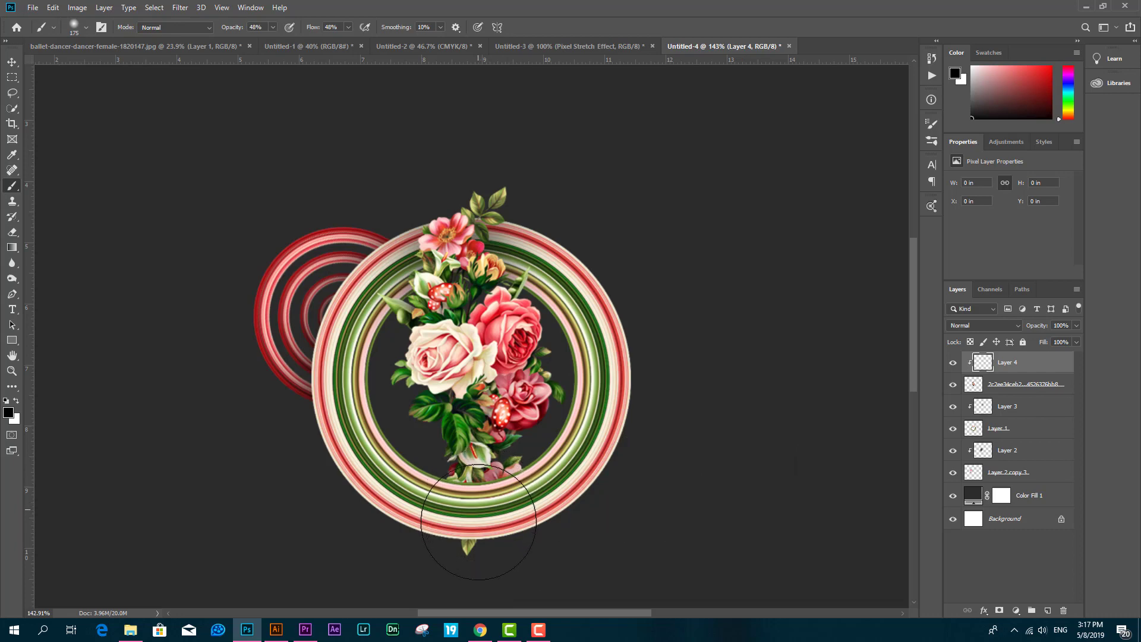
pyautogui.moveTo(480, 527); pyautogui.dragTo(506, 500)
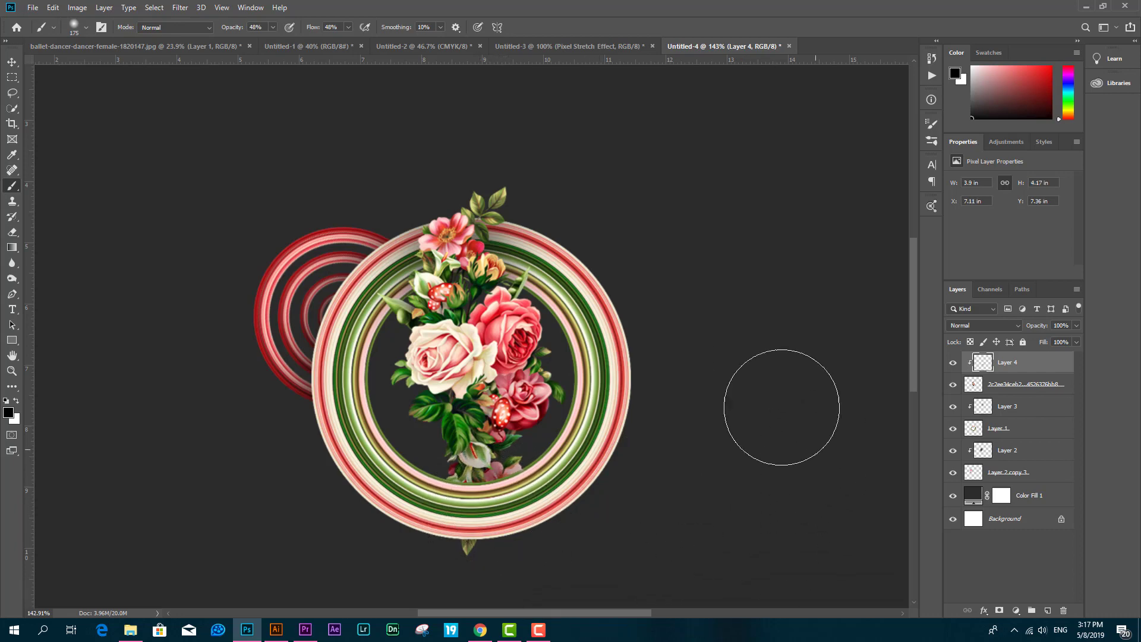
pyautogui.click(12, 62)
pyautogui.click(173, 199)
# Duplicate the red rings layer, Layer 2 copy 3, and clip the Layer 2 shading to the duplicate.
pyautogui.scroll(-3, 598, 273)
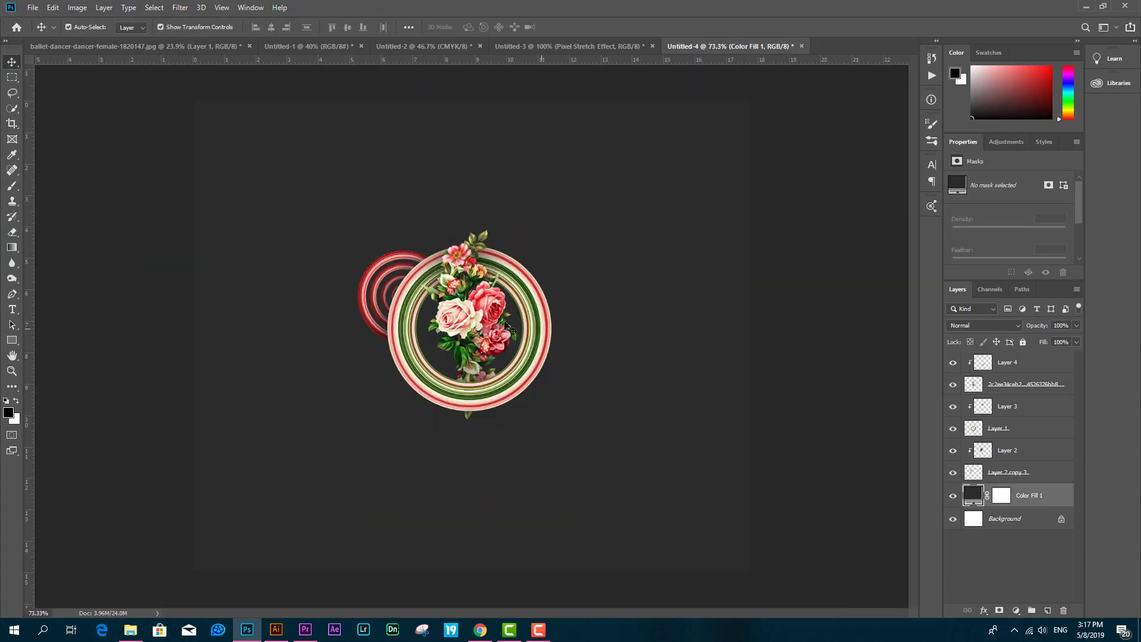
pyautogui.scroll(4, 390, 295)
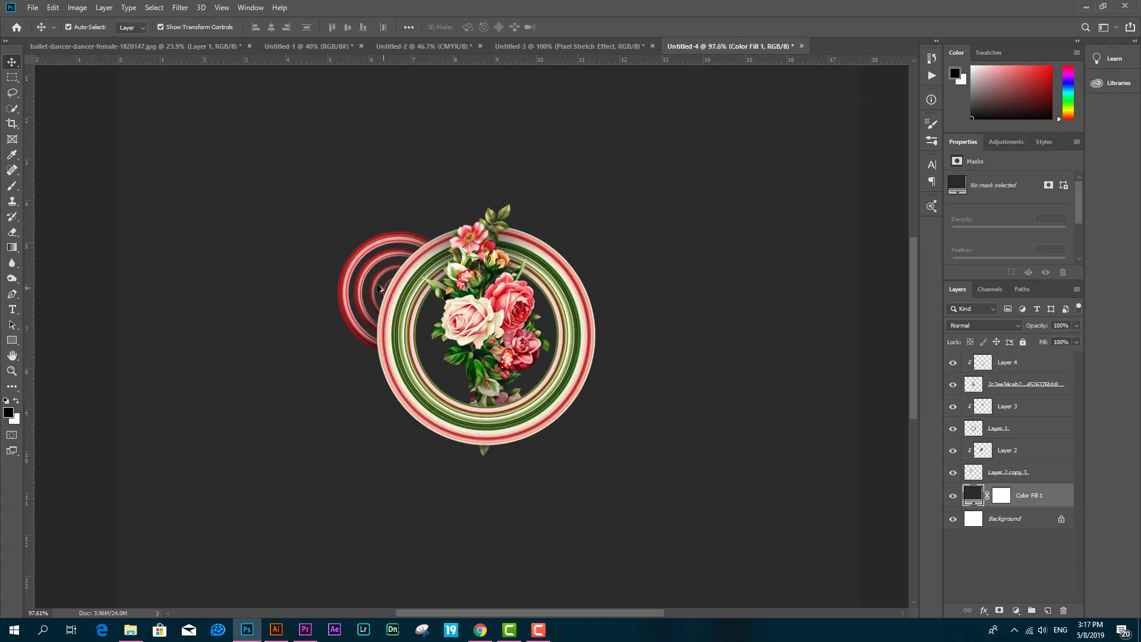
pyautogui.click(373, 258)
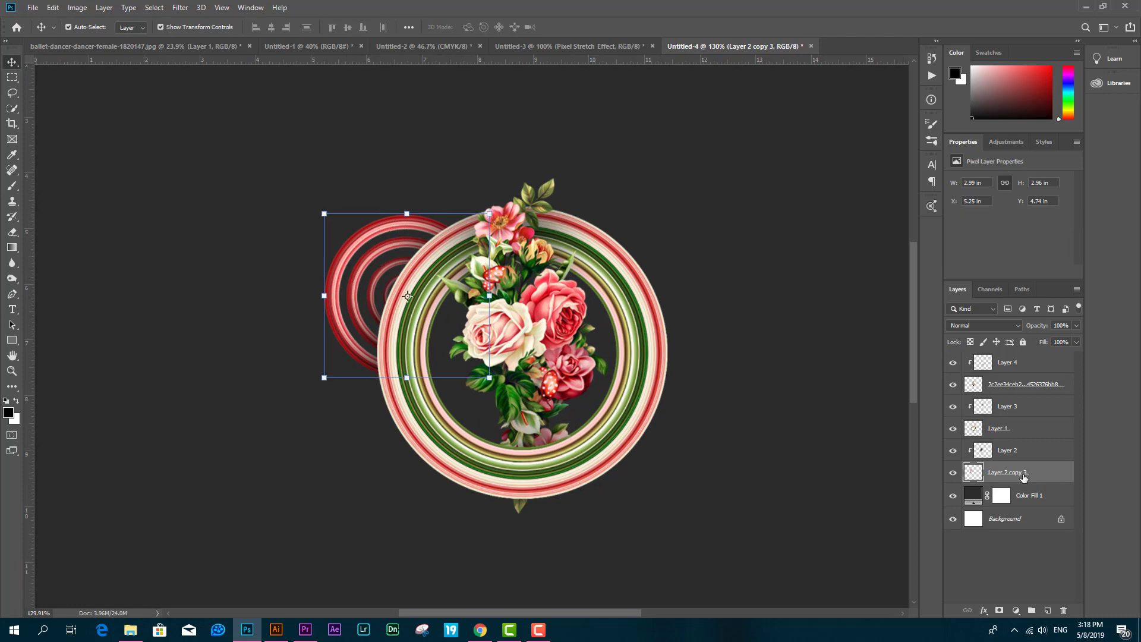
pyautogui.moveTo(1023, 478); pyautogui.dragTo(1048, 611)
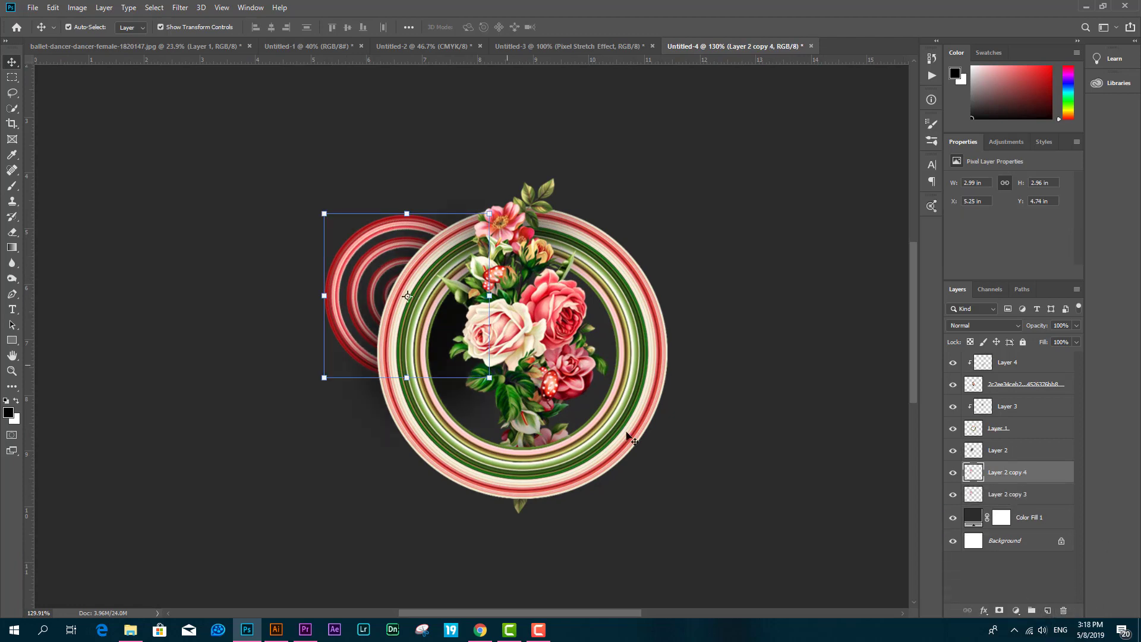
pyautogui.keyDown('alt'); pyautogui.click(1005, 462); pyautogui.keyUp('alt')
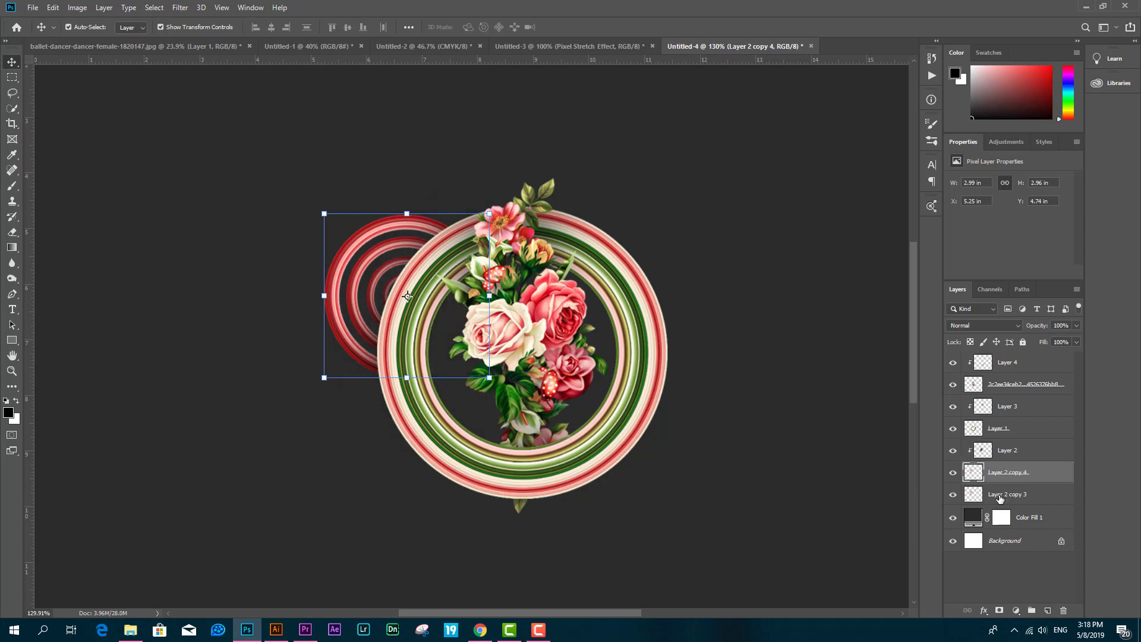
pyautogui.click(1000, 497)
pyautogui.moveTo(340, 277); pyautogui.dragTo(232, 237)
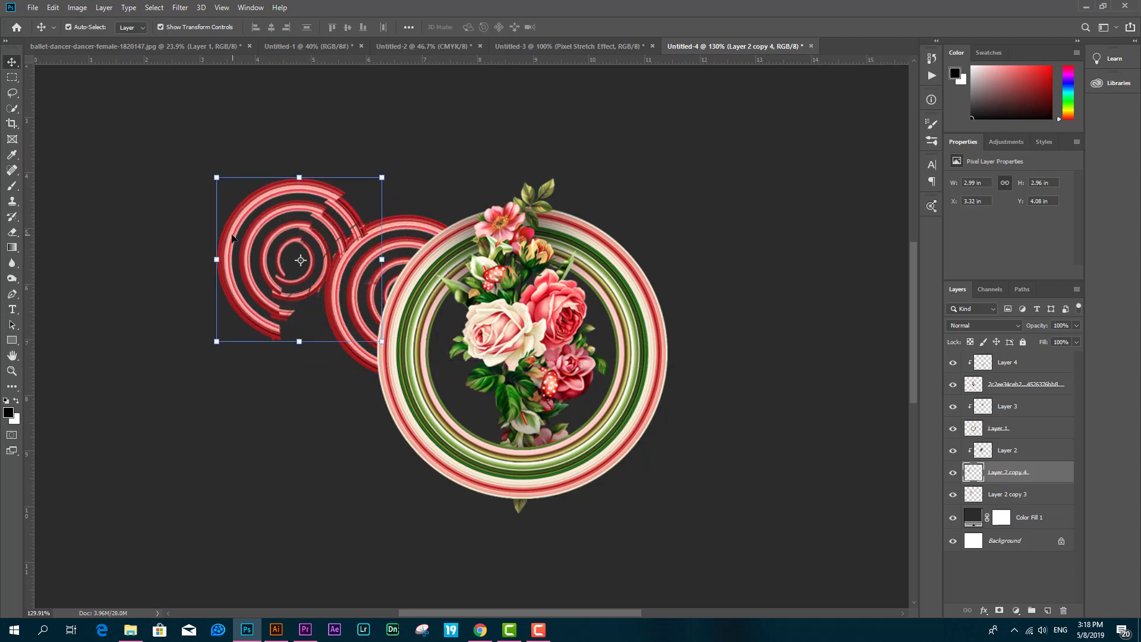
pyautogui.hotkey('ctrl', 'z')
# Place Layer 2 copy 3 above Layer 2 at the striped ring's lower right, scaled to 72.25% and rotated about 180°, and erase its stray fragments.
pyautogui.moveTo(995, 506); pyautogui.dragTo(1016, 433)
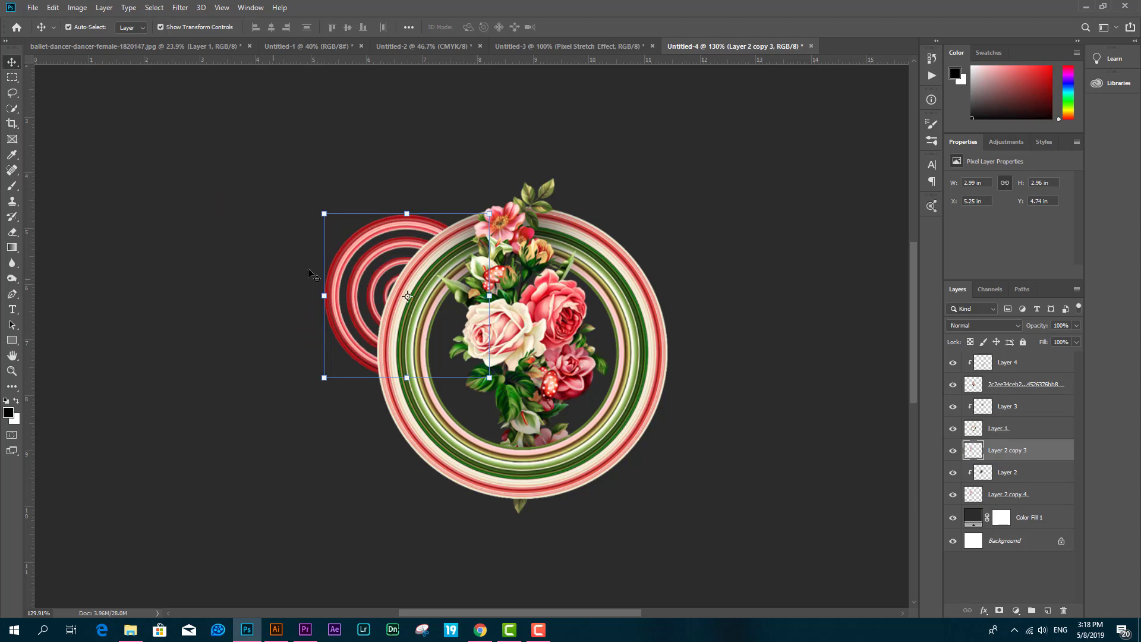
pyautogui.moveTo(343, 275); pyautogui.dragTo(572, 275)
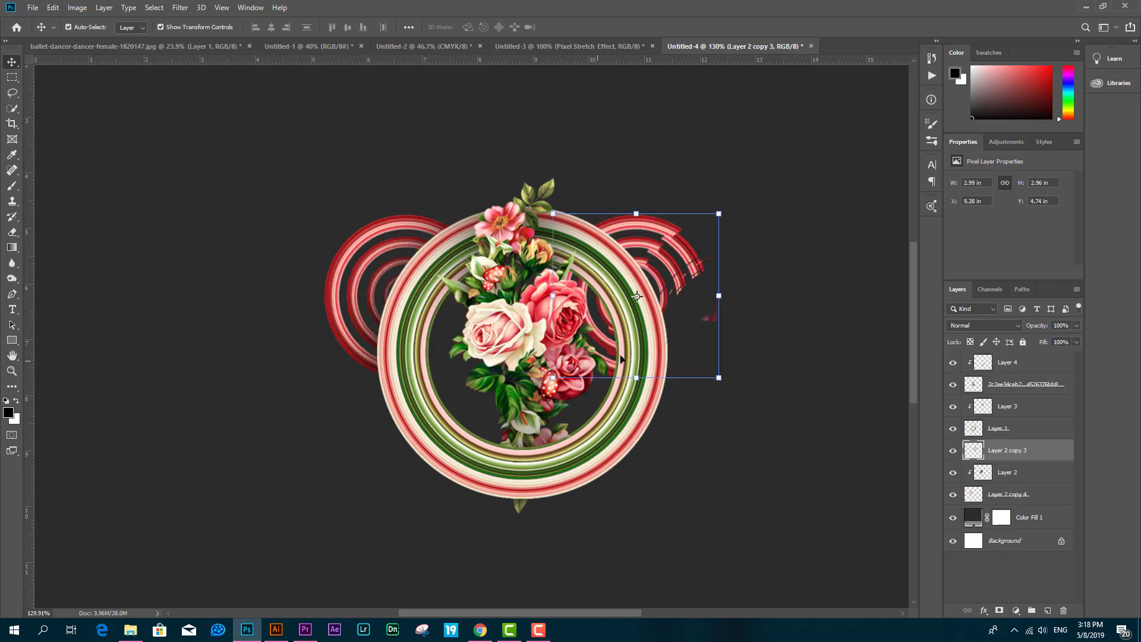
pyautogui.moveTo(728, 212); pyautogui.dragTo(618, 486)
pyautogui.moveTo(712, 301); pyautogui.dragTo(711, 509)
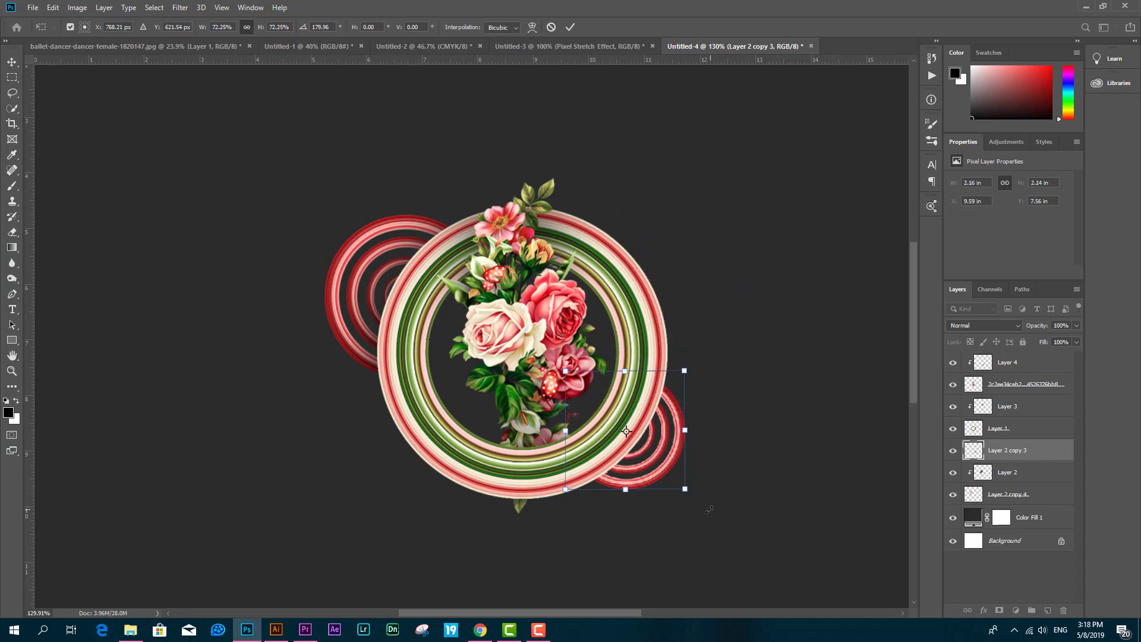
pyautogui.click(569, 28)
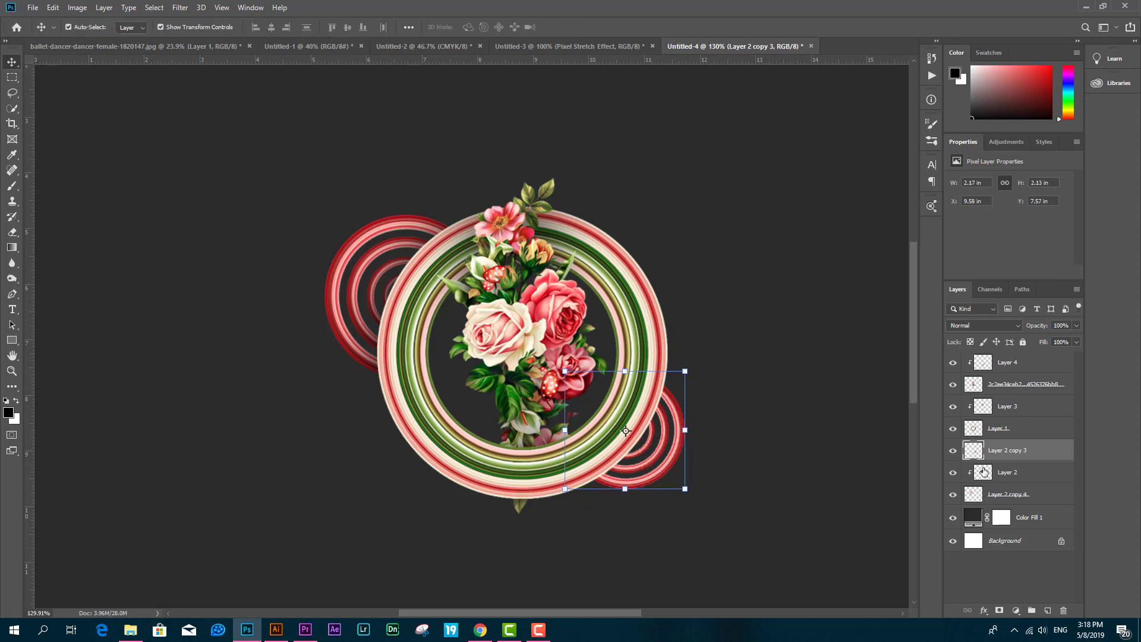
pyautogui.click(13, 233)
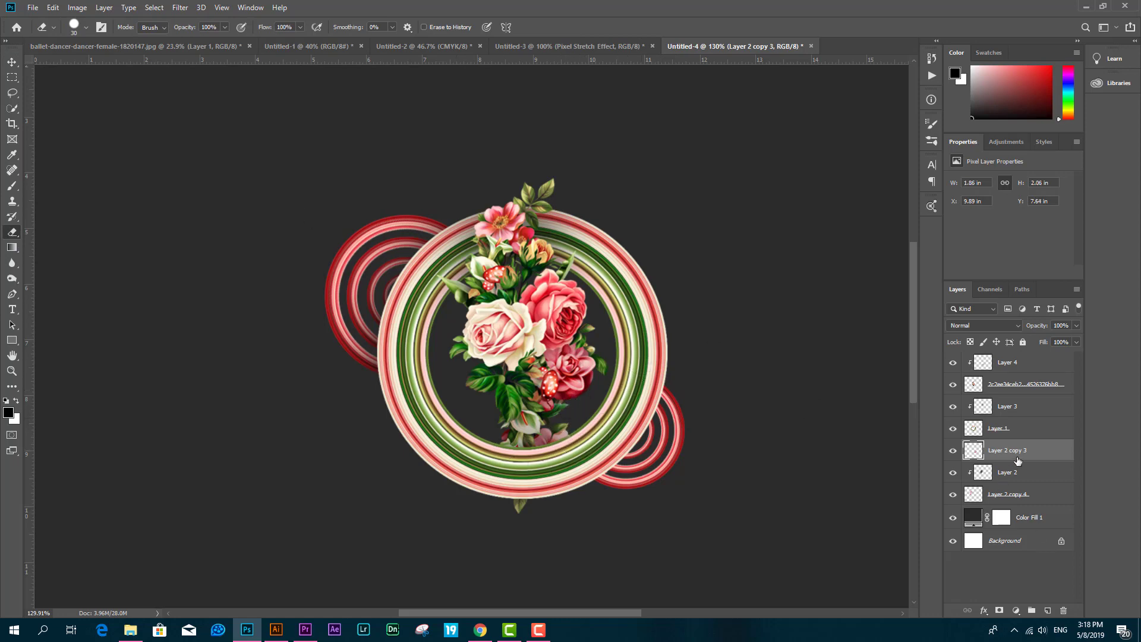
# Add a new layer clipped to Layer 2 copy 3, paint 175 px soft black shading where it passes behind the striped ring, and deselect the layer.
pyautogui.click(1047, 612)
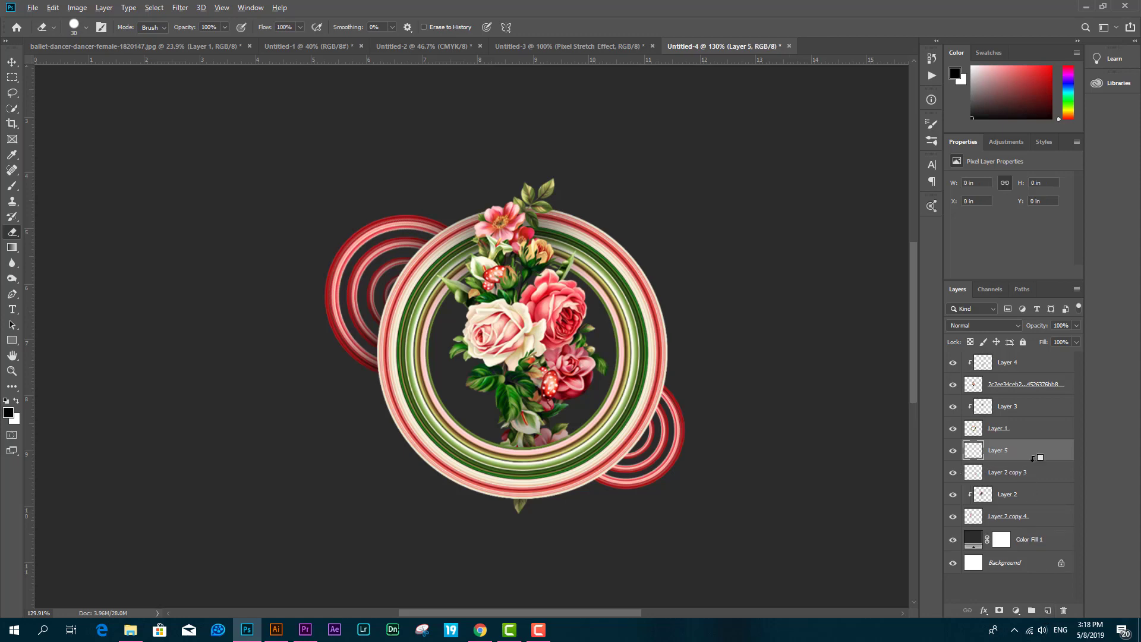
pyautogui.keyDown('alt'); pyautogui.click(1033, 457); pyautogui.keyUp('alt')
pyautogui.press('b')
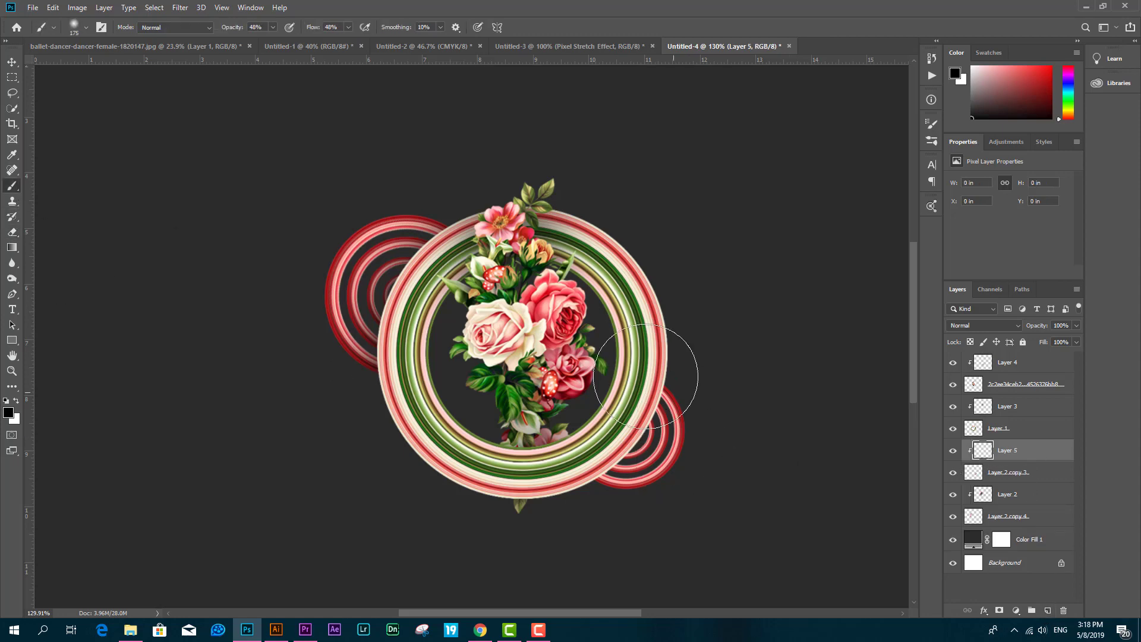
pyautogui.click(624, 378)
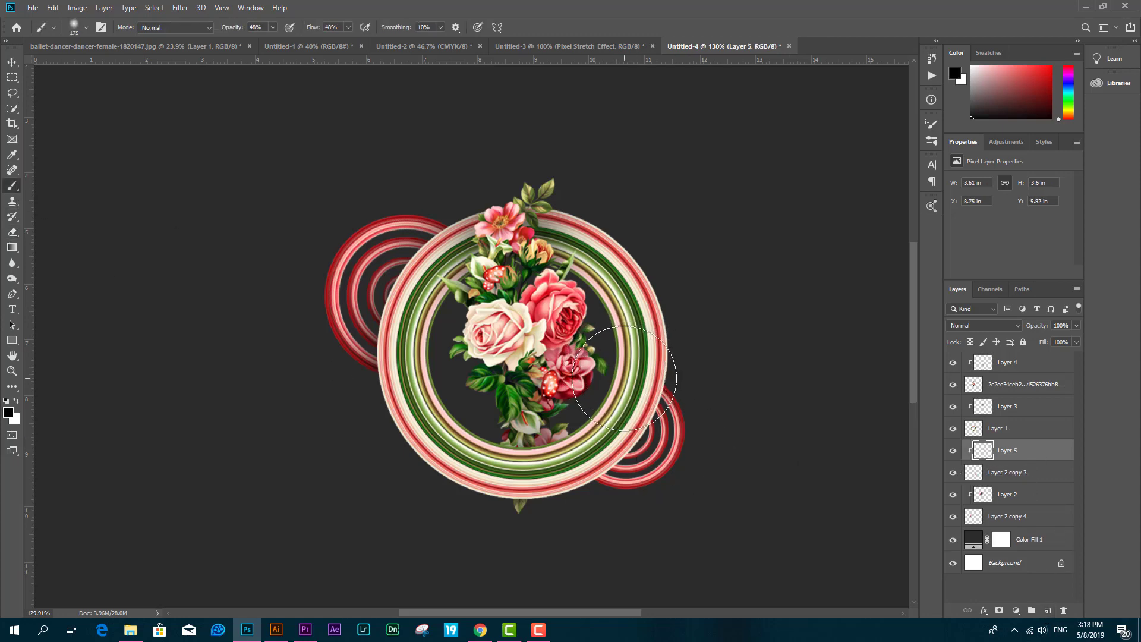
pyautogui.moveTo(624, 378)
pyautogui.mouseDown()
pyautogui.moveTo(581, 421)
pyautogui.moveTo(596, 410)
pyautogui.moveTo(566, 461)
pyautogui.moveTo(586, 429)
pyautogui.moveTo(562, 456)
pyautogui.mouseUp()
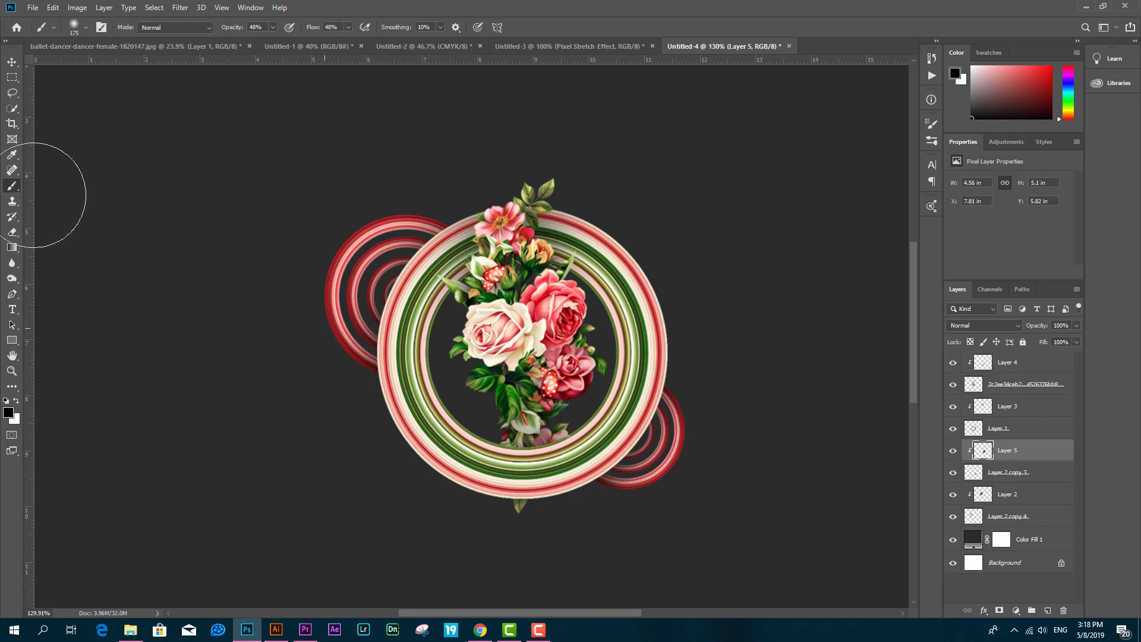
pyautogui.click(11, 76)
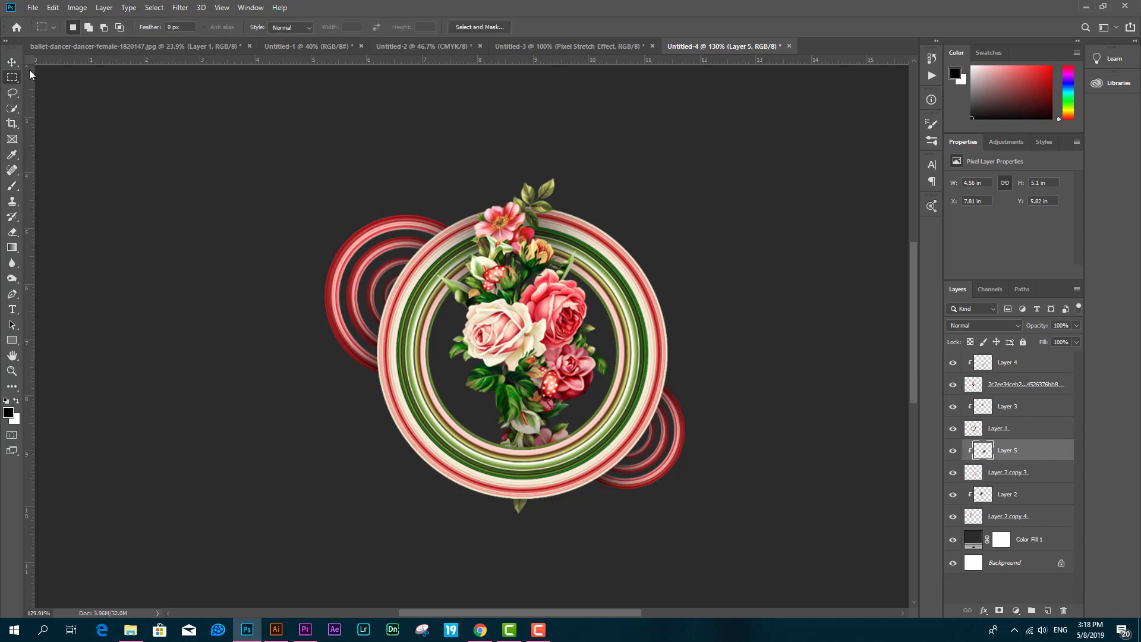
pyautogui.press('v')
pyautogui.scroll(-3, 447, 240)
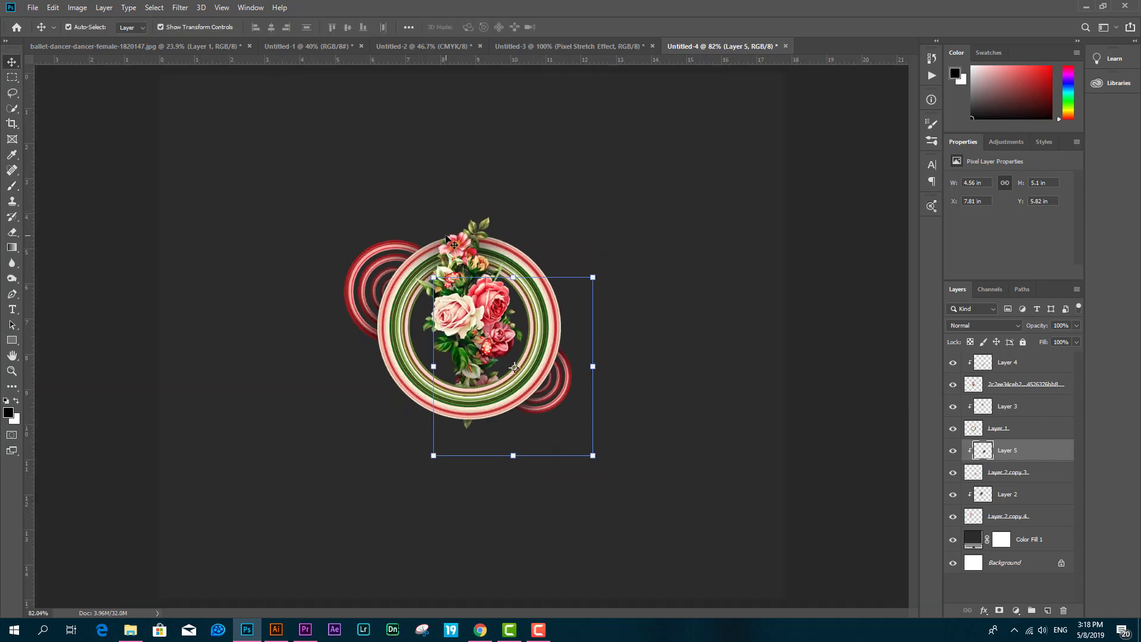
pyautogui.click(800, 392)
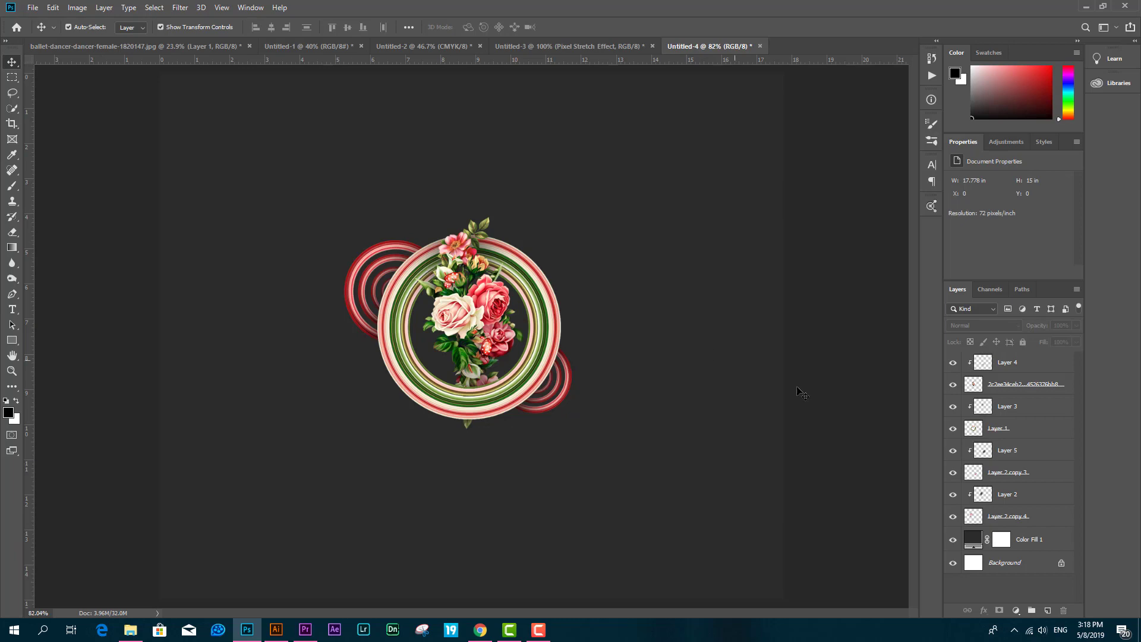
# Try stamping all visible layers into a new layer above Layer 4, and undo it.
pyautogui.click(1032, 363)
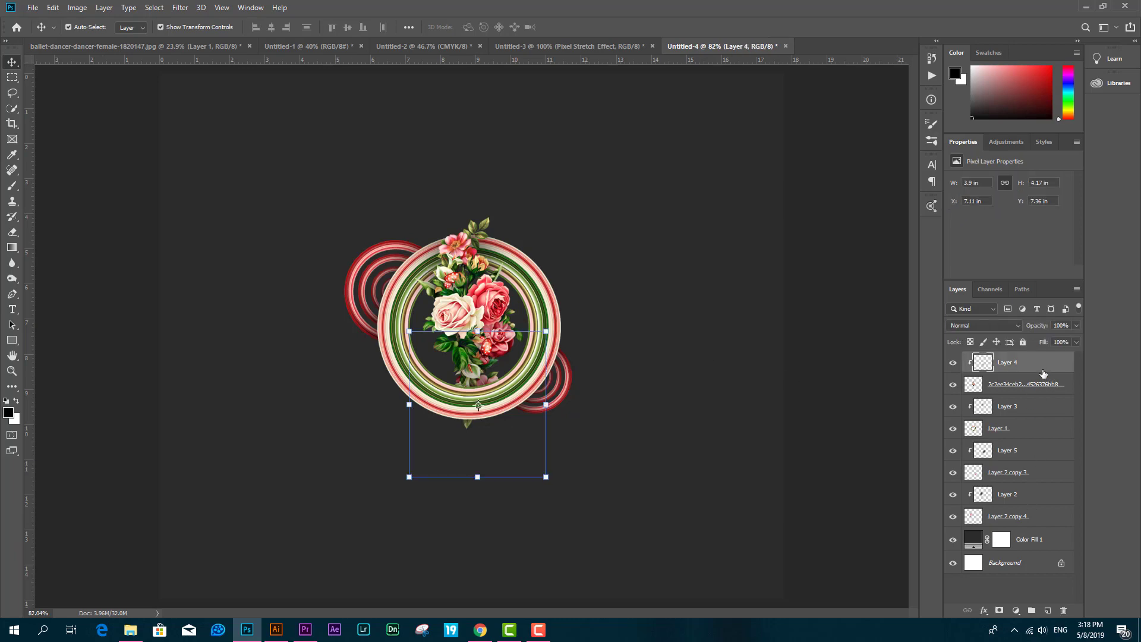
pyautogui.hotkey('ctrl', 'shift', 'alt', 'e')
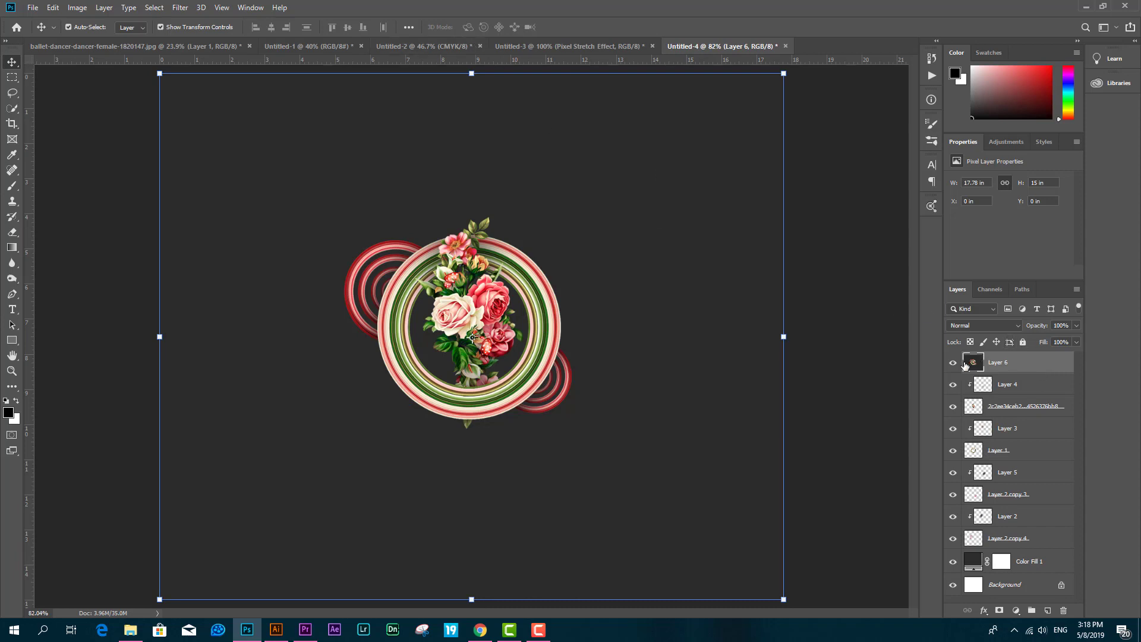
pyautogui.hotkey('ctrl', 'z')
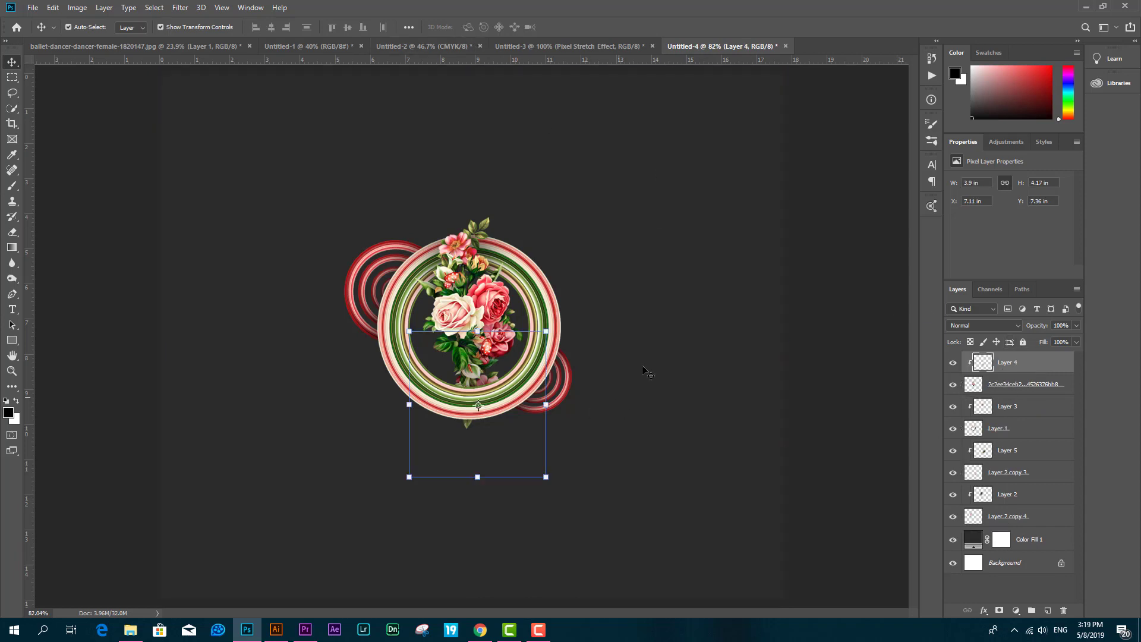
pyautogui.click(540, 307)
pyautogui.keyDown('shift'); pyautogui.click(359, 281); pyautogui.keyUp('shift')
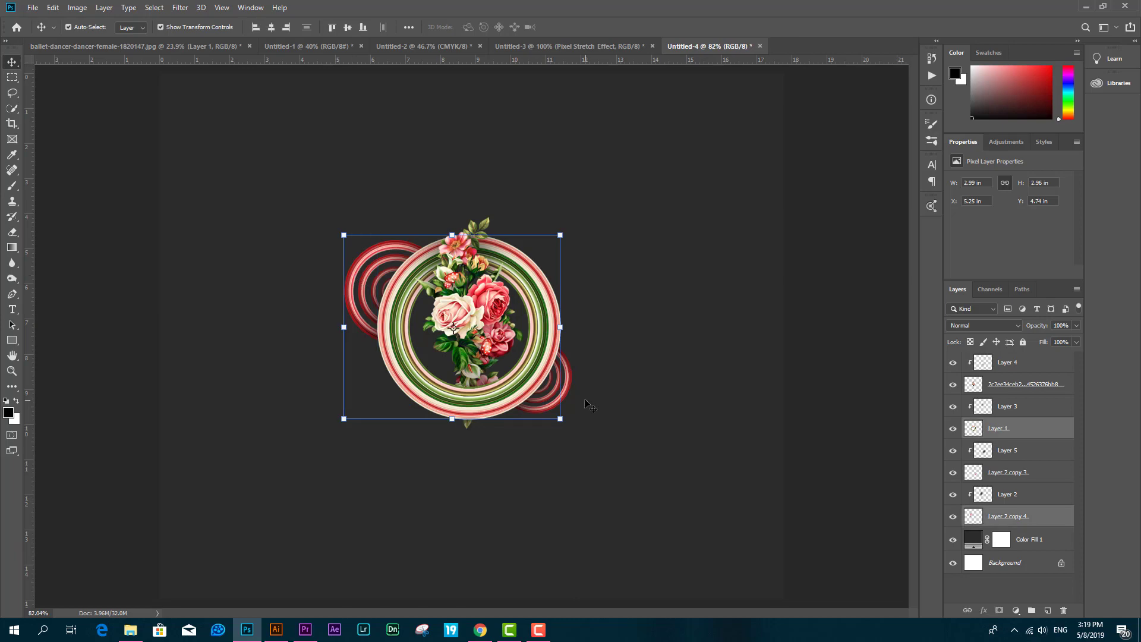
pyautogui.scroll(2, 569, 381)
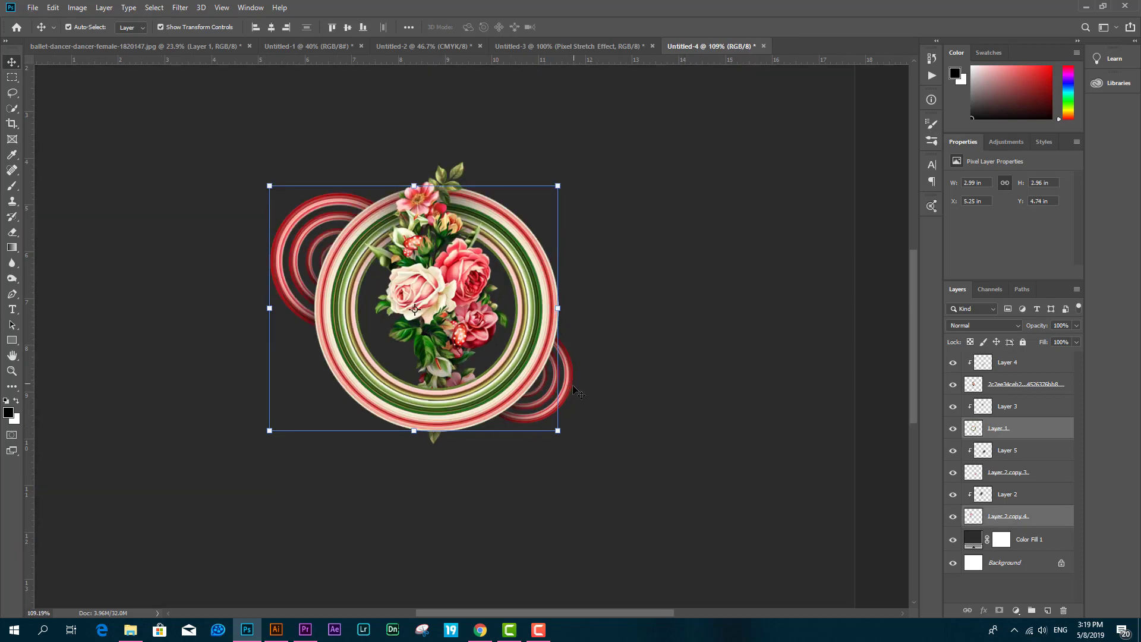
pyautogui.scroll(3, 573, 390)
pyautogui.keyDown('shift'); pyautogui.click(1034, 472); pyautogui.keyUp('shift')
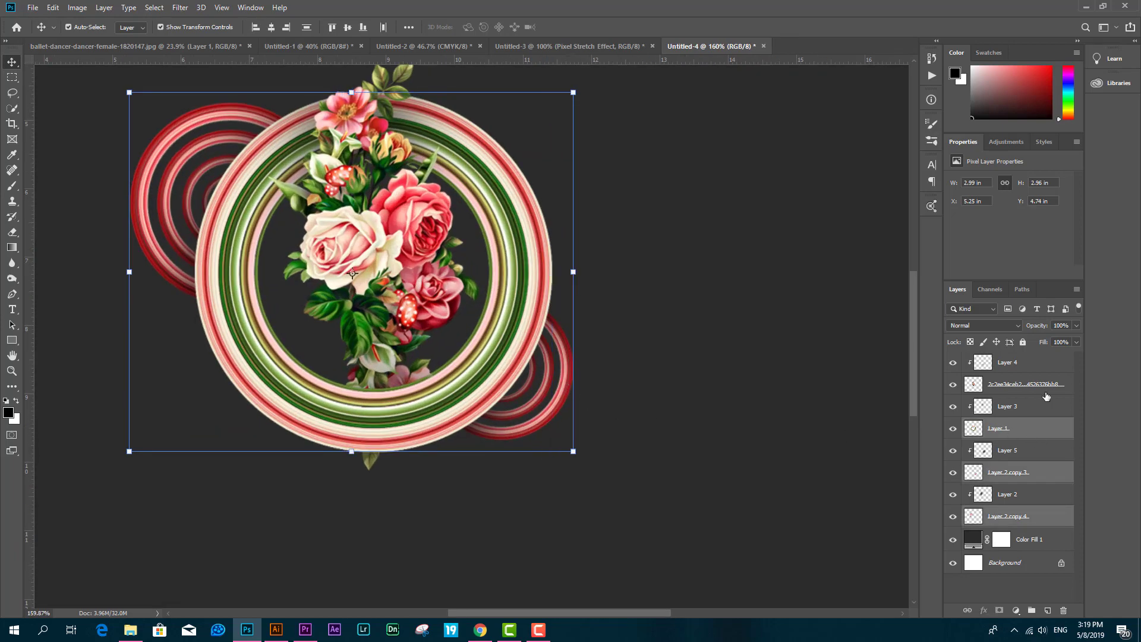
pyautogui.keyDown('shift'); pyautogui.click(415, 222); pyautogui.keyUp('shift')
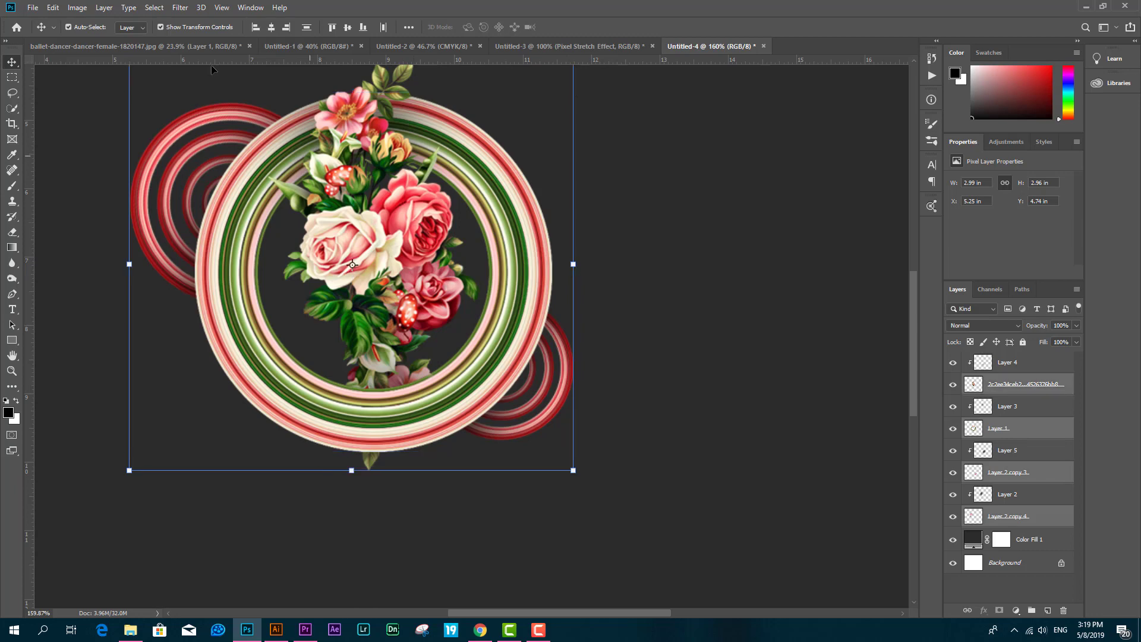
pyautogui.click(180, 9)
pyautogui.click(623, 313)
# Apply the Add Noise filter to the flower layer with an amount of 2.01% and Uniform distribution.
pyautogui.click(1017, 386)
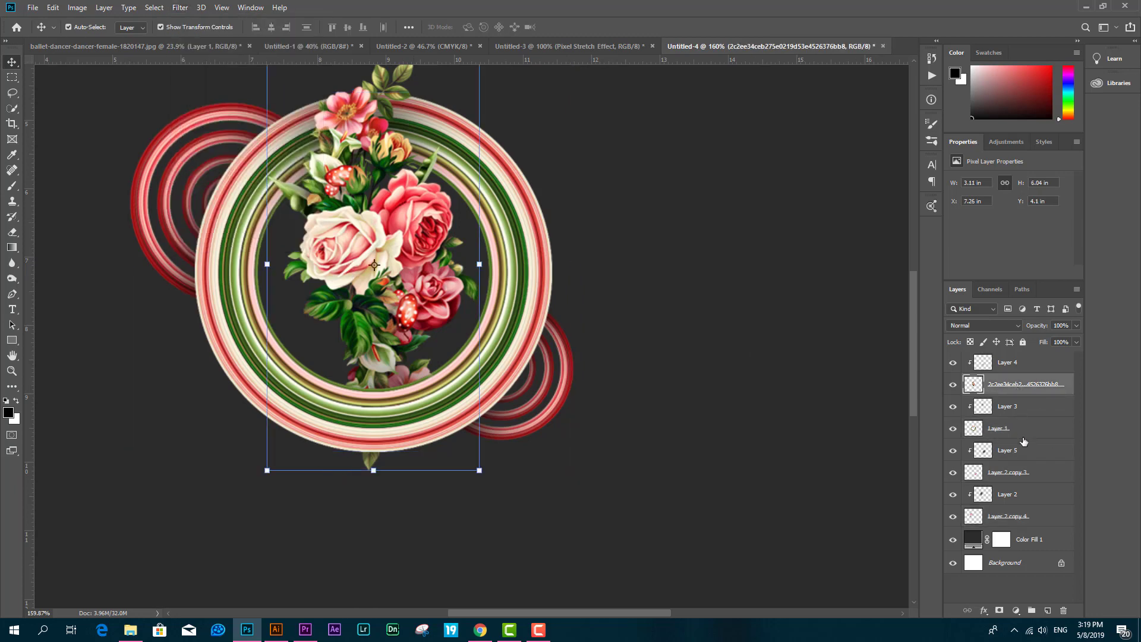
pyautogui.click(182, 8)
pyautogui.moveTo(271, 171)
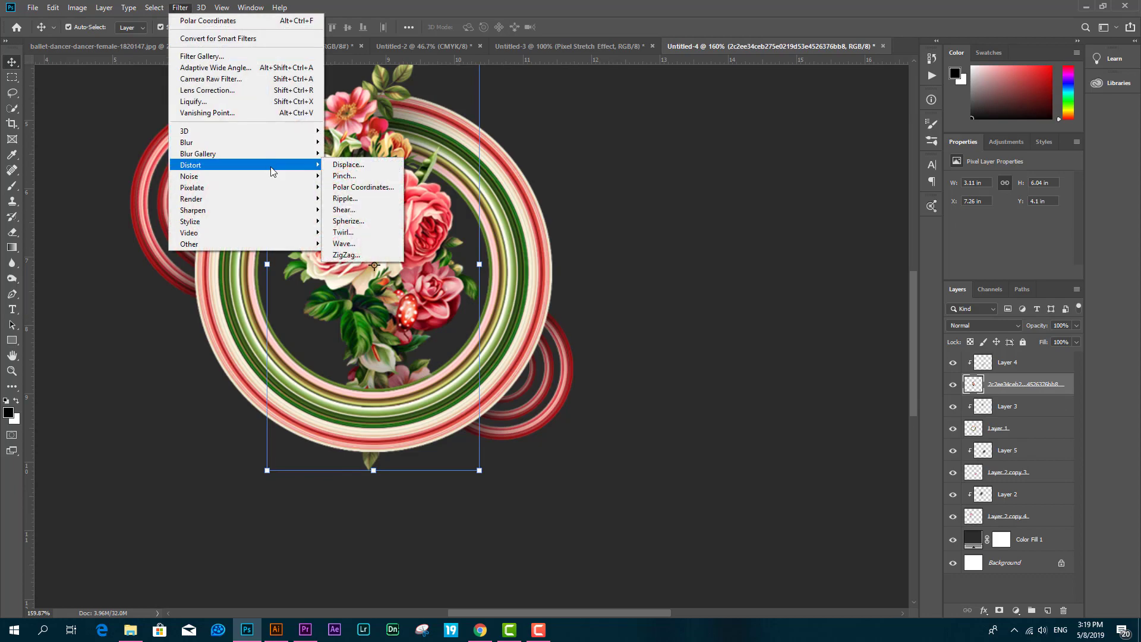
pyautogui.click(351, 176)
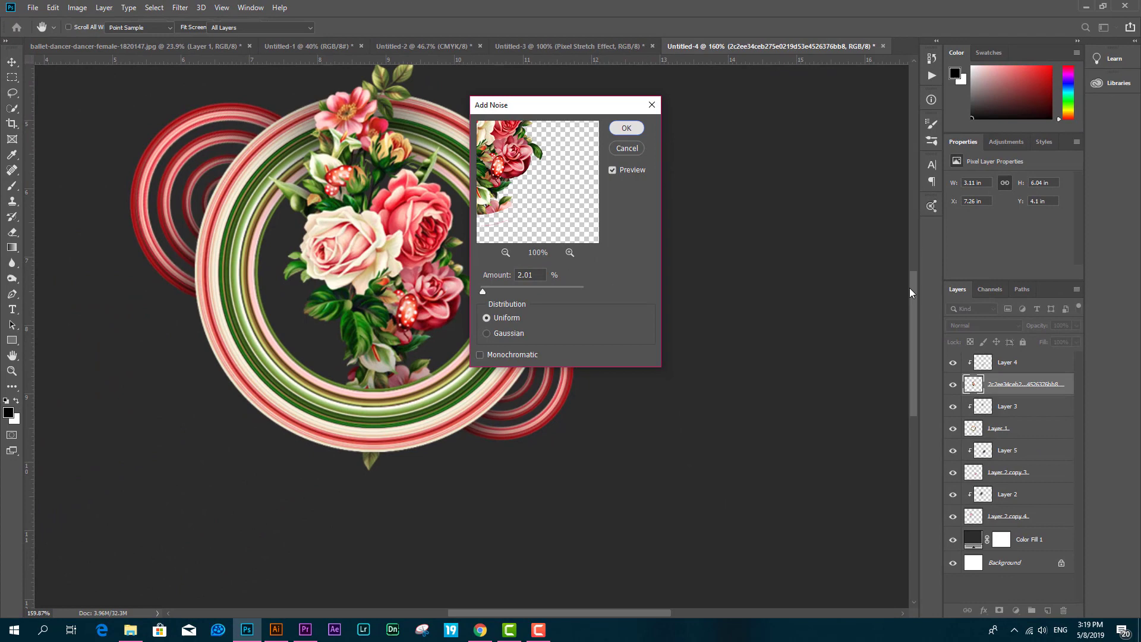
pyautogui.click(687, 40)
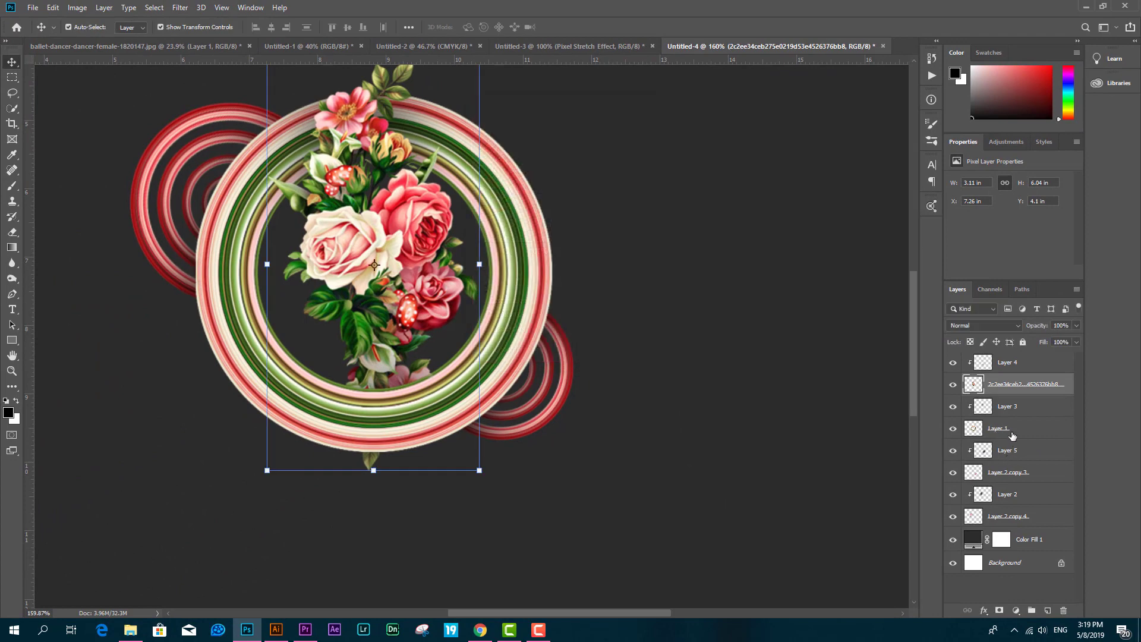
# Reapply the last Add Noise filter to Layer 1, Layer 2 copy 3 and Layer 2 copy 4 in turn.
pyautogui.click(1012, 435)
pyautogui.click(180, 7)
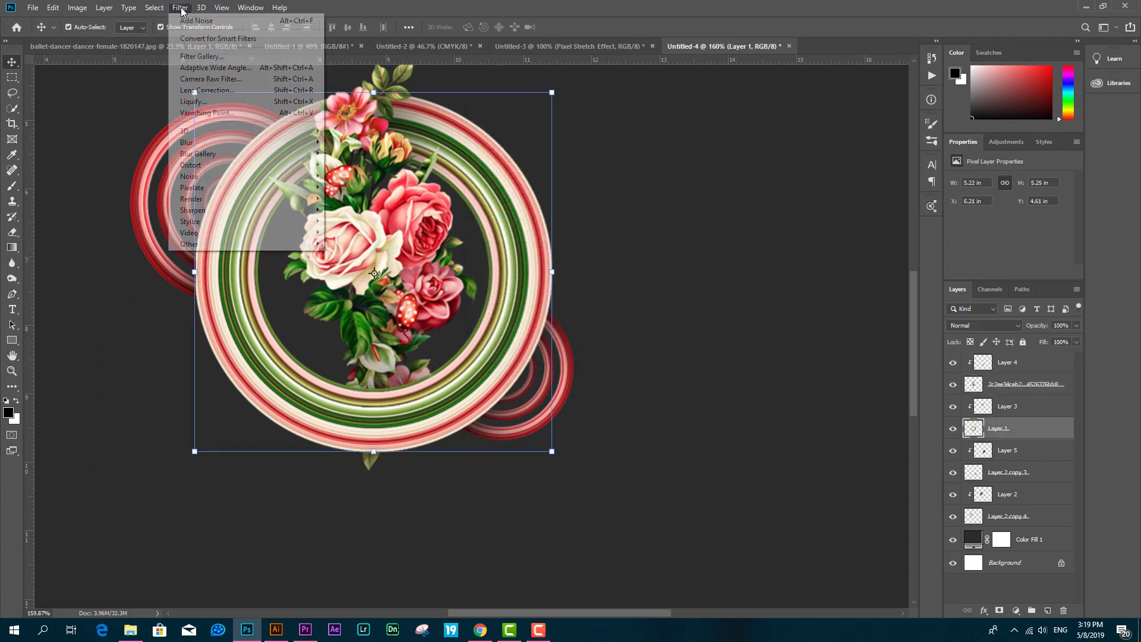
pyautogui.click(214, 22)
pyautogui.click(1025, 474)
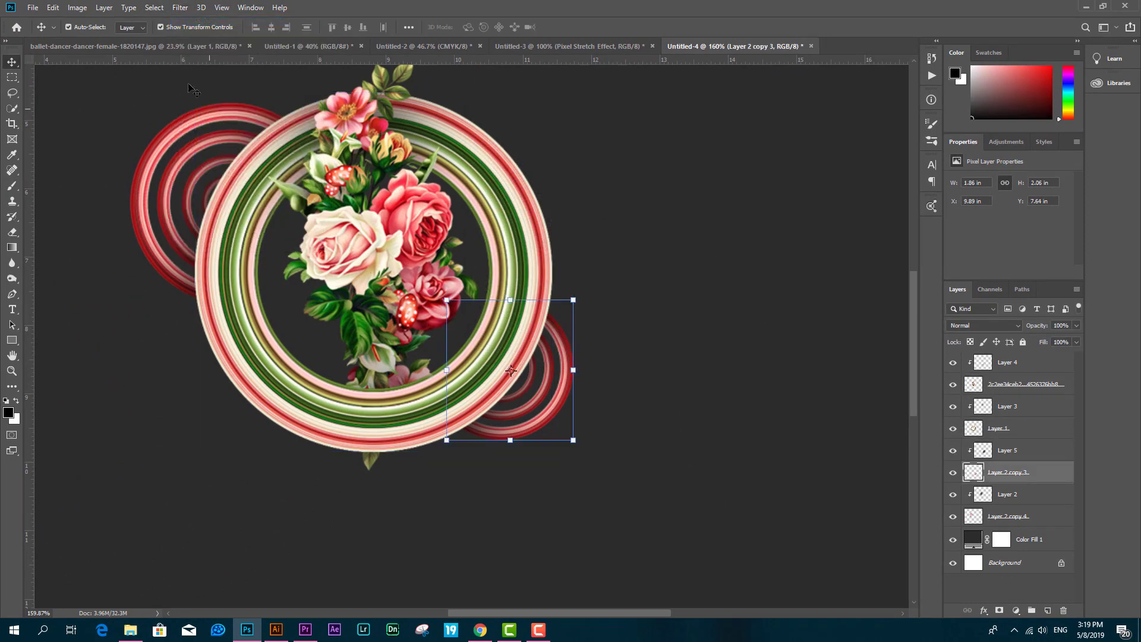
pyautogui.click(180, 7)
pyautogui.click(194, 23)
pyautogui.click(1021, 517)
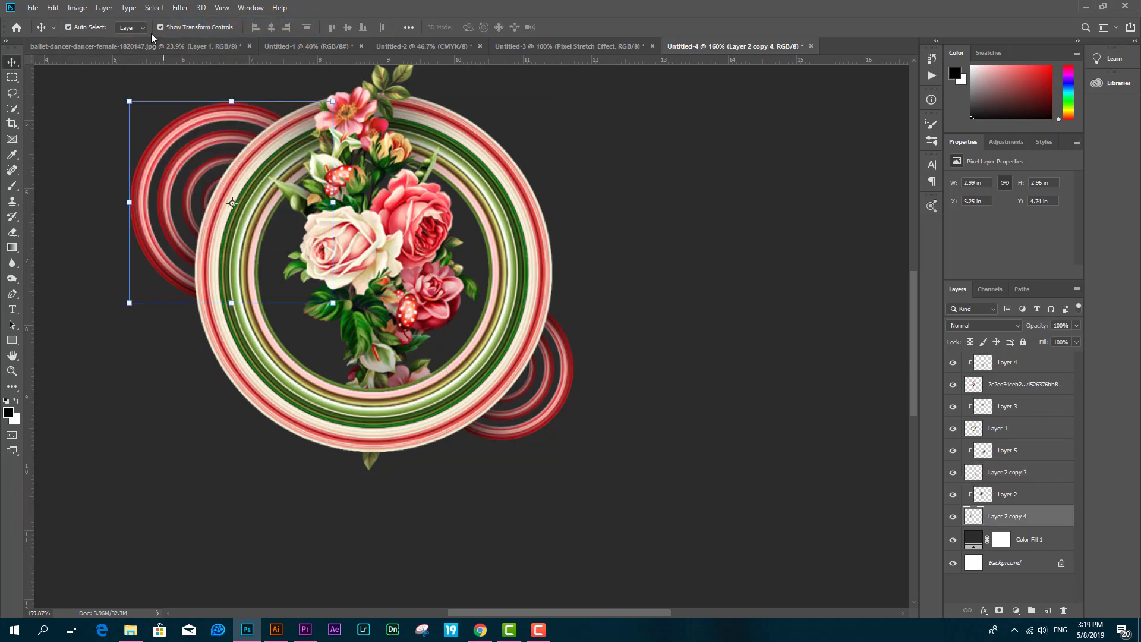
pyautogui.click(180, 8)
pyautogui.click(194, 21)
# Stamp all visible layers into a new merged layer above Layer 4, at the head of the layer stack.
pyautogui.scroll(-5, 524, 331)
pyautogui.click(1045, 364)
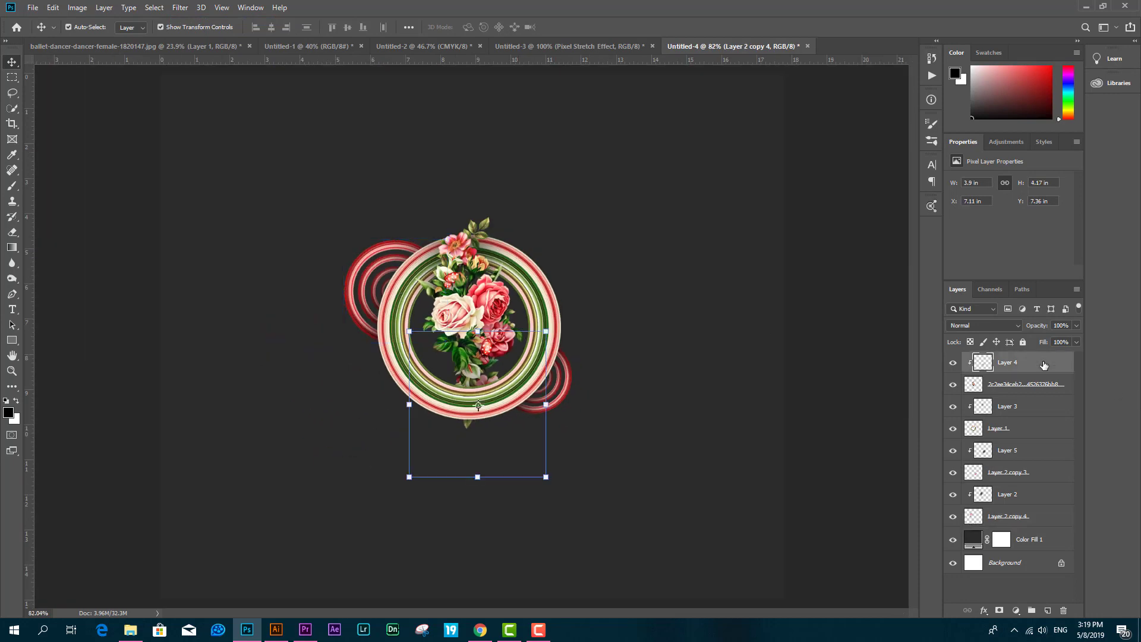
pyautogui.hotkey('ctrl', 'alt', 'shift', 'e')
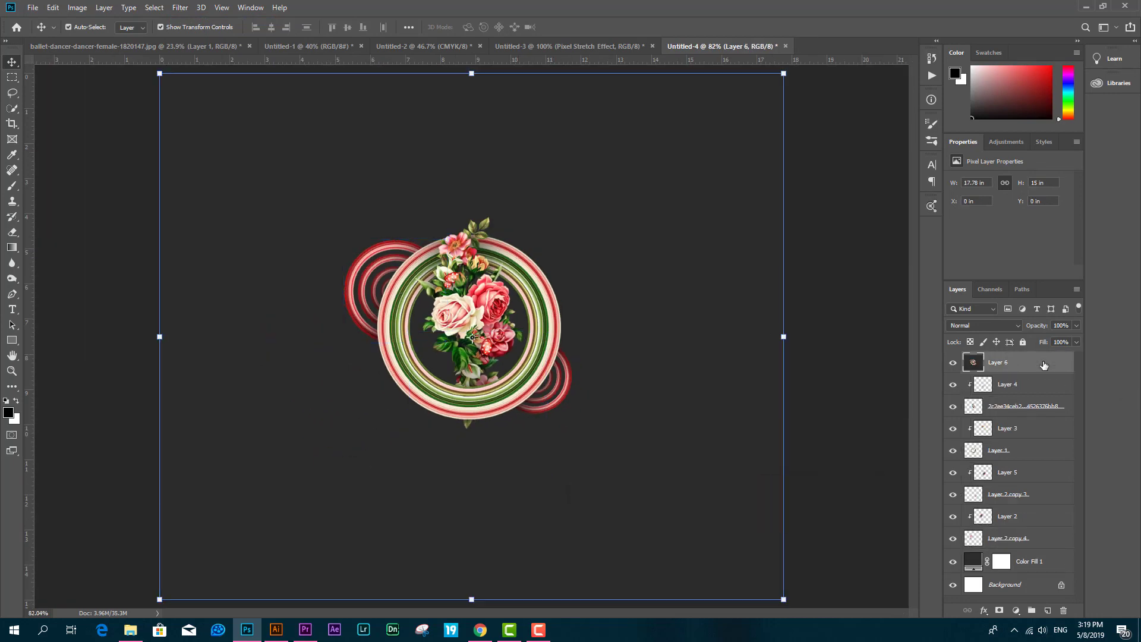
# Open the Camera Raw Filter on the stamped layer and set Temperature to -8 and Tint to +18.
pyautogui.click(180, 8)
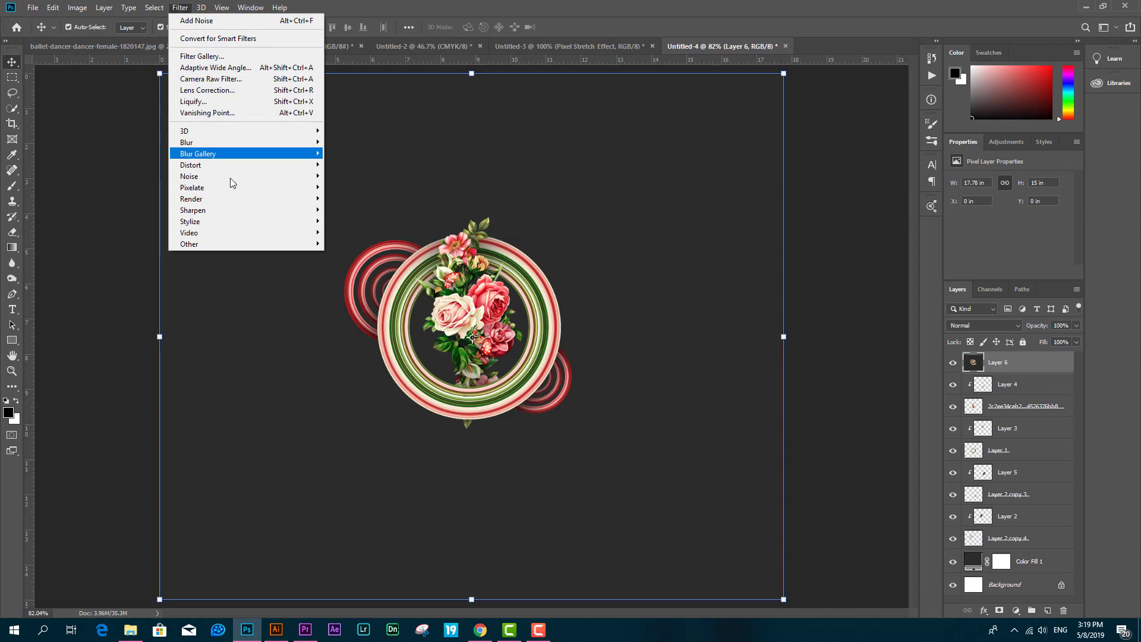
pyautogui.click(211, 78)
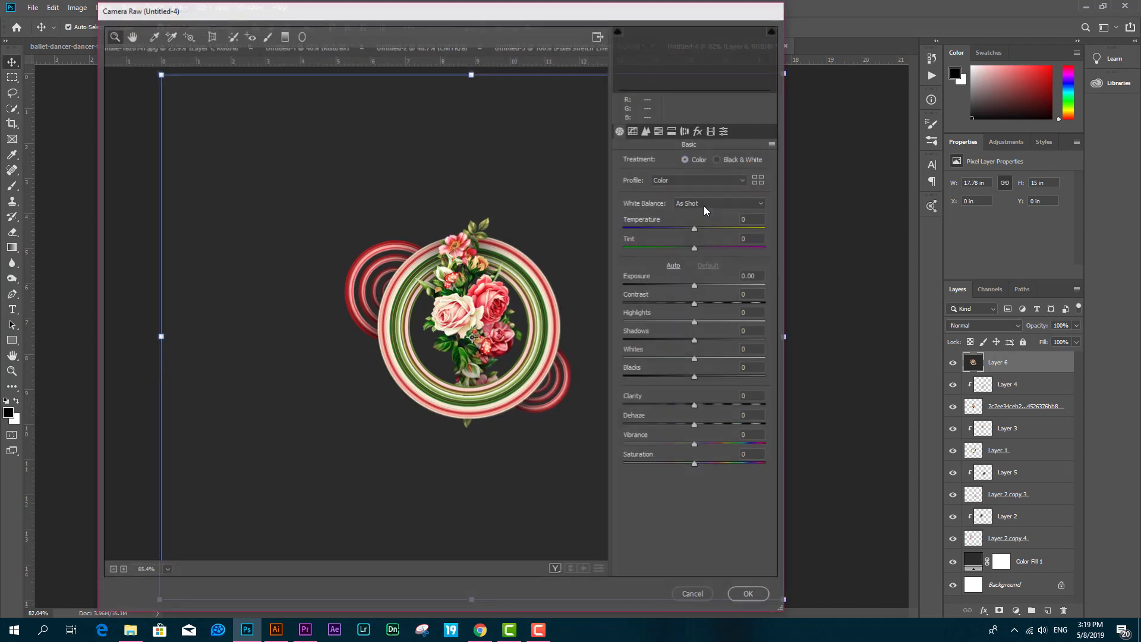
pyautogui.moveTo(696, 229); pyautogui.dragTo(707, 246)
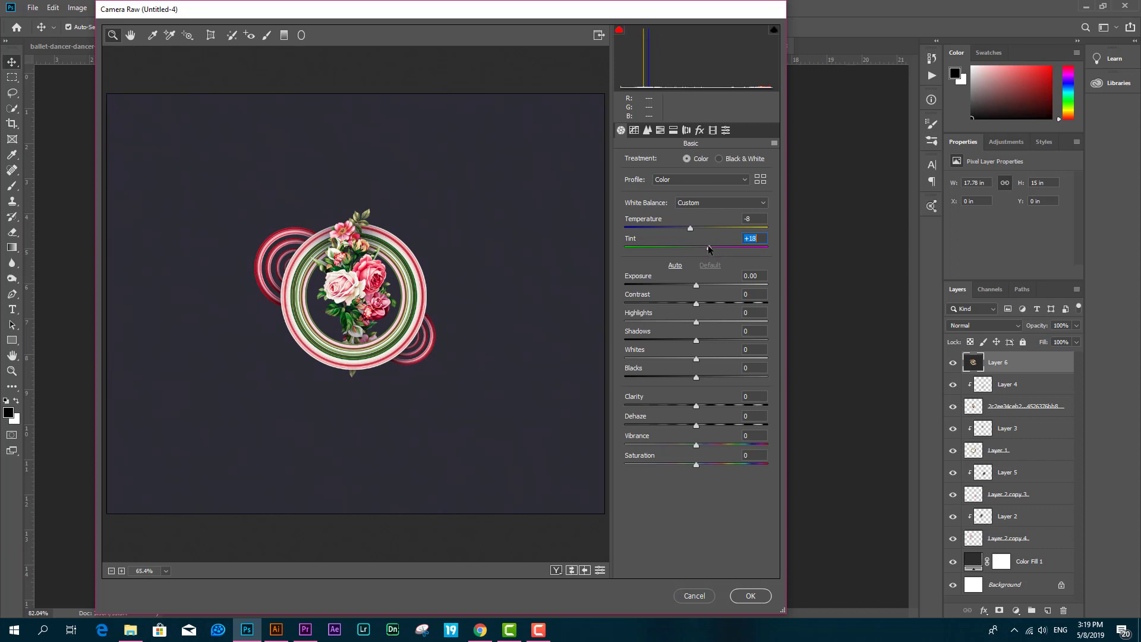
# Set Exposure -0.15, Contrast +8, Highlights -33, Shadows +71, Whites +18, Blacks -15, Clarity +10, Dehaze +9, Vibrance -15, raise Saturation slightly and apply the filter.
pyautogui.moveTo(697, 286); pyautogui.dragTo(669, 446)
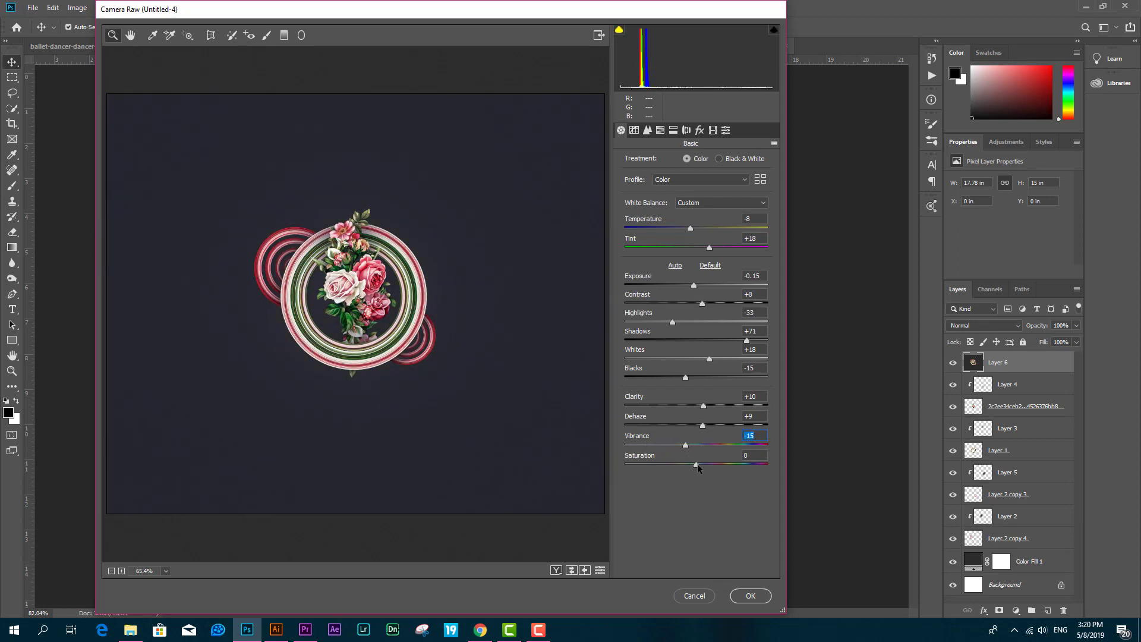
pyautogui.moveTo(697, 464); pyautogui.dragTo(705, 463)
pyautogui.click(752, 595)
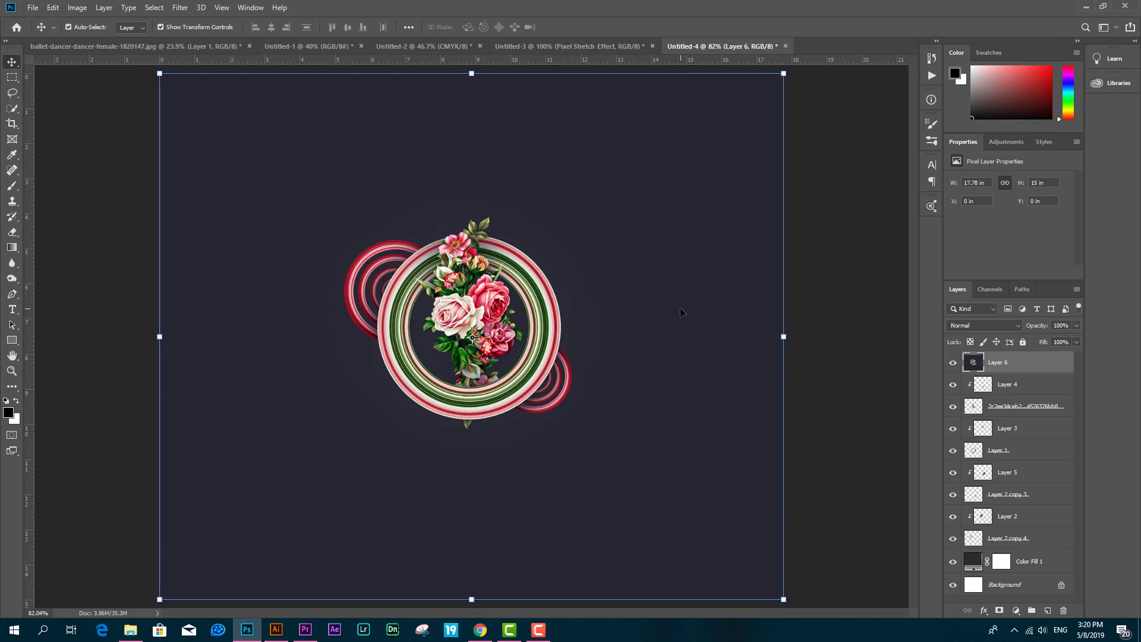
# Apply Add Noise to the stamped layer with a 2.01% amount and Uniform distribution, and switch to the full-screen view.
pyautogui.click(180, 7)
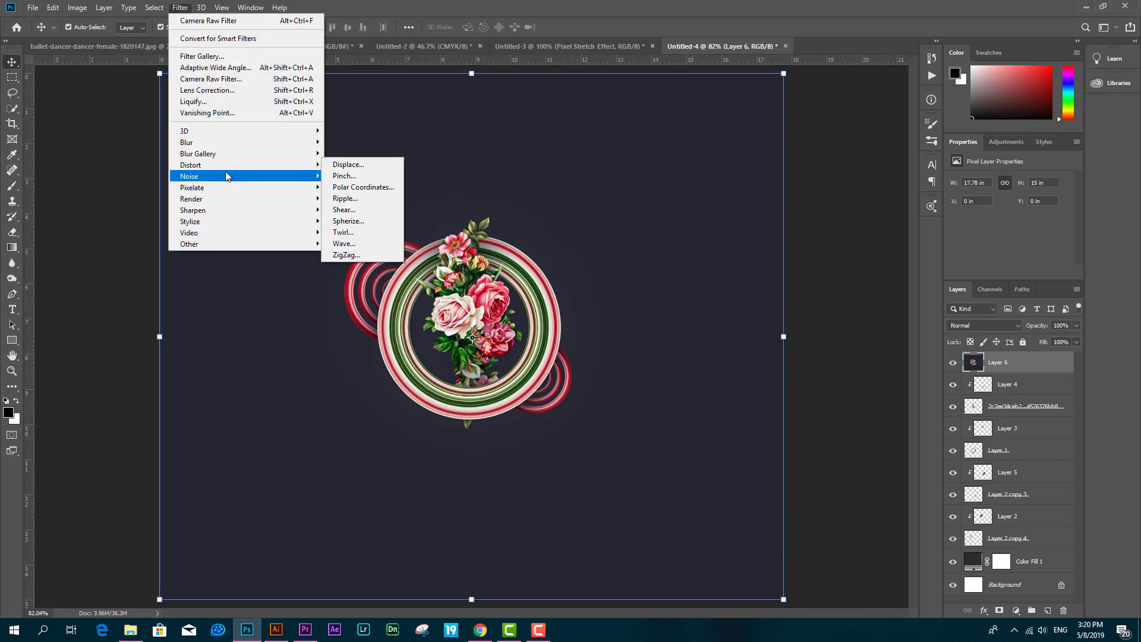
pyautogui.moveTo(228, 176)
pyautogui.click(351, 176)
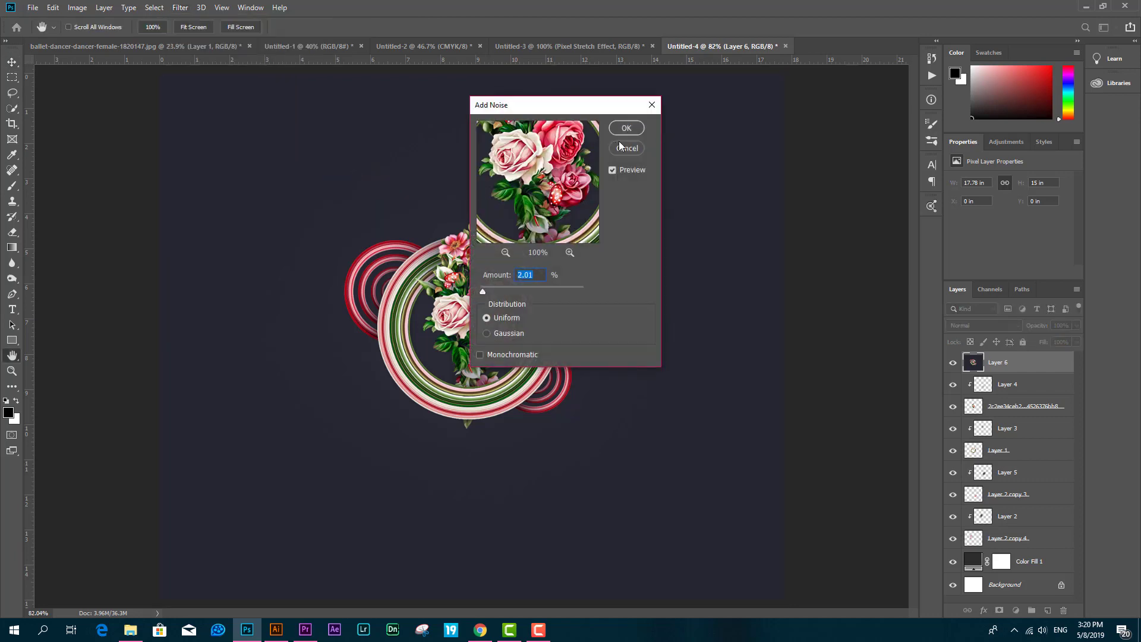
pyautogui.click(629, 127)
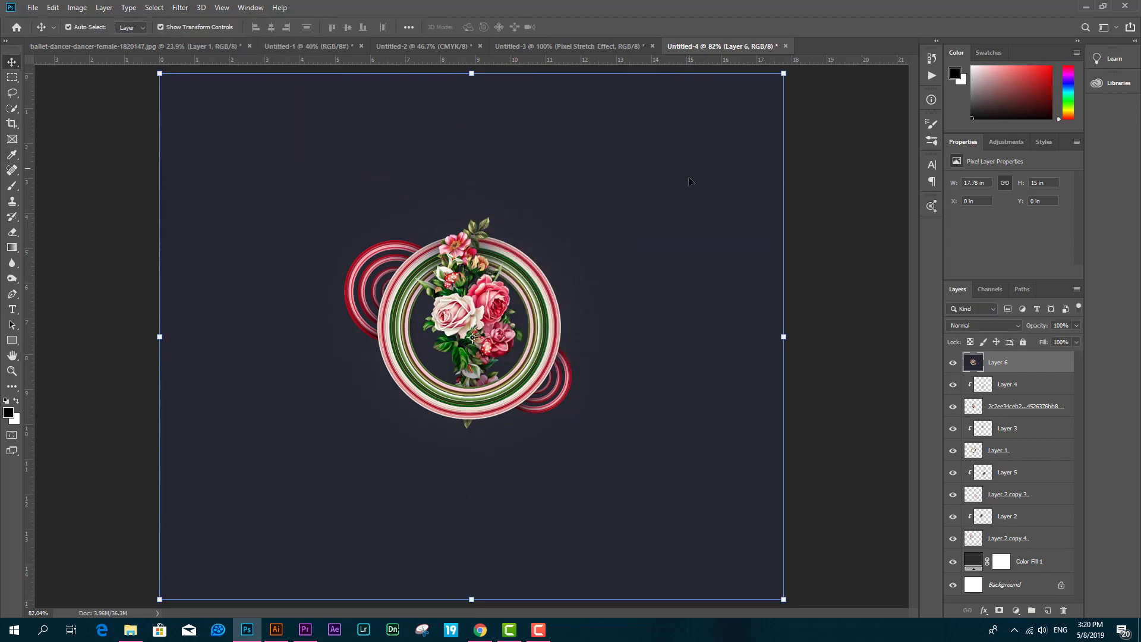
pyautogui.press('f')
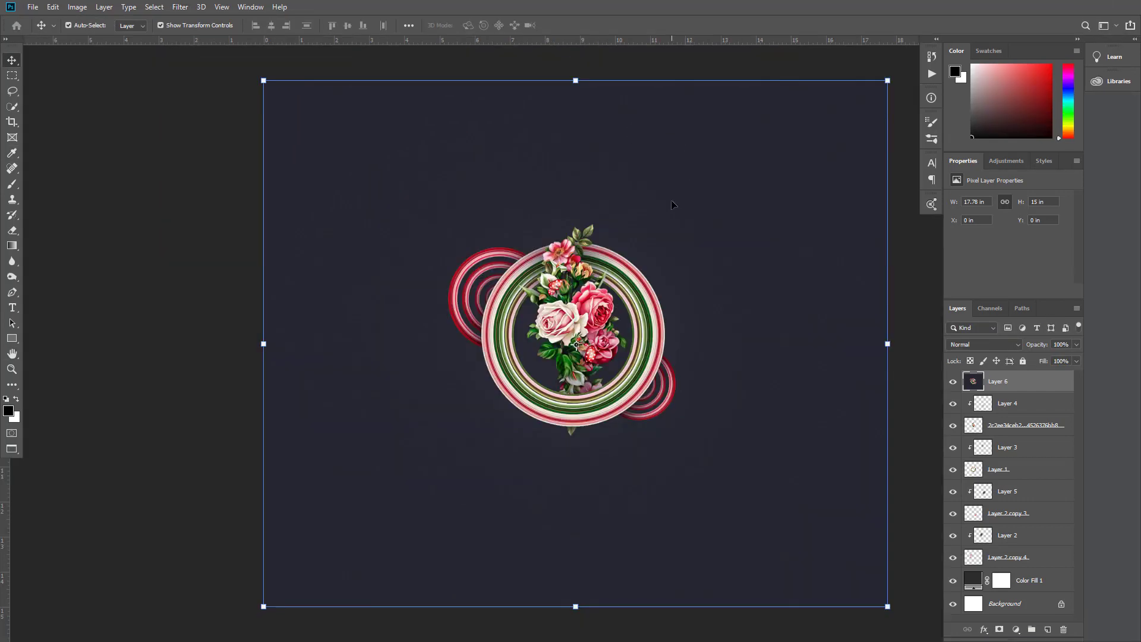